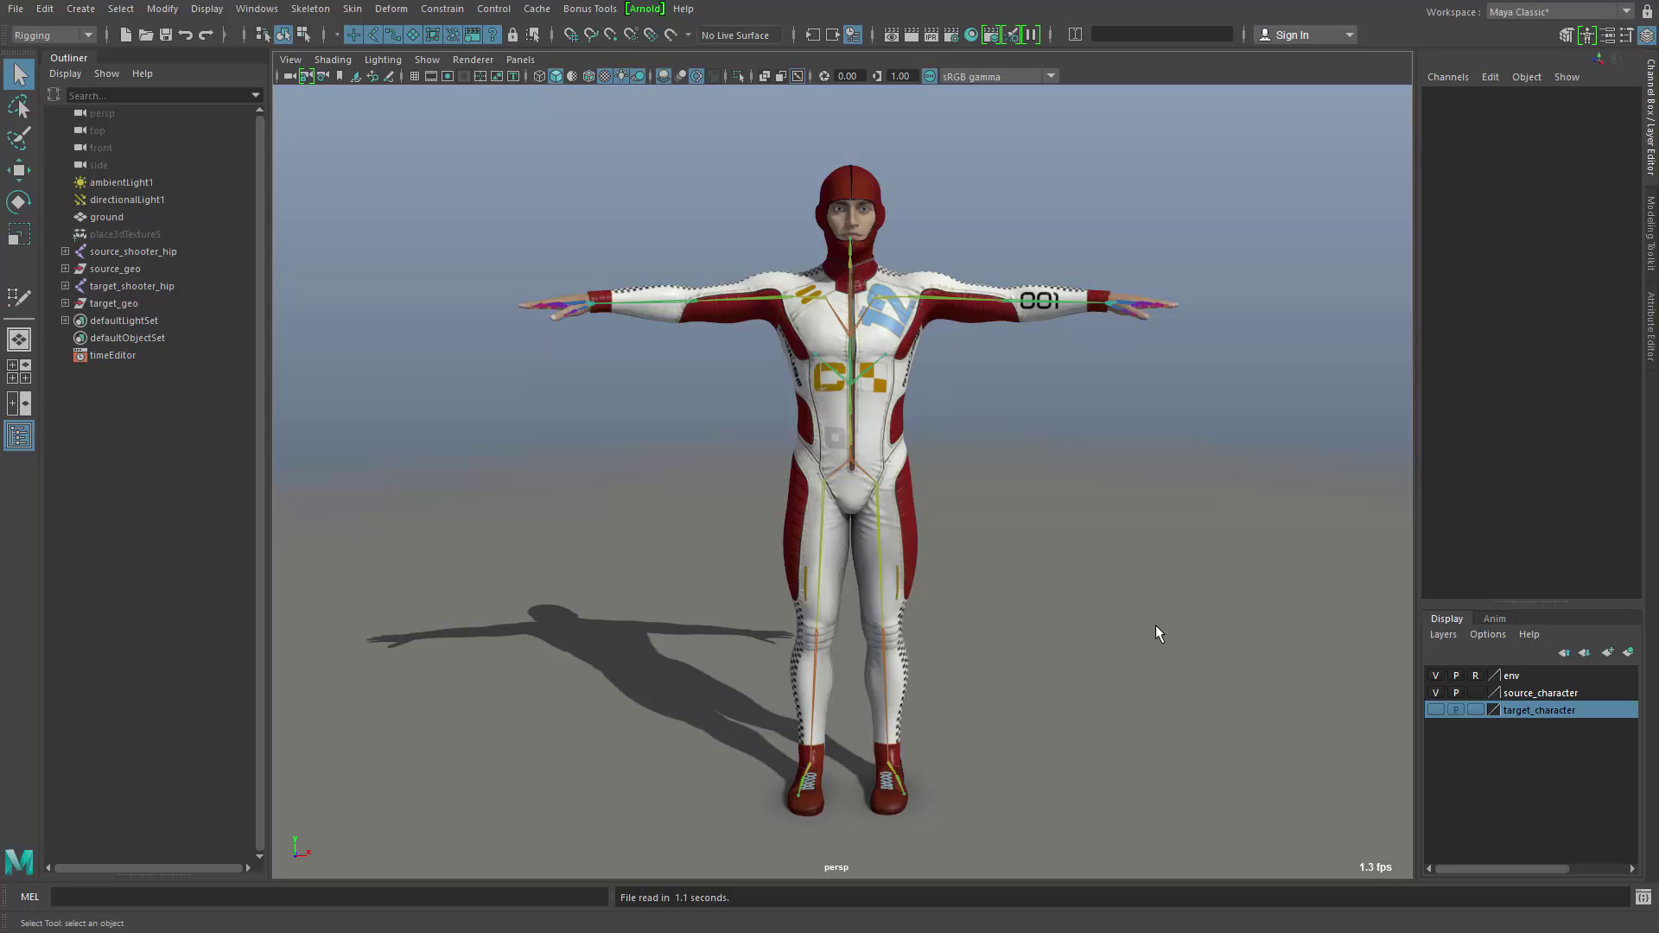
# Test-swing the left thigh joint, then select the source_shooter_hip joint
pyautogui.keyDown('alt'); pyautogui.moveTo(1156, 627); pyautogui.dragTo(1049, 625); pyautogui.keyUp('alt')
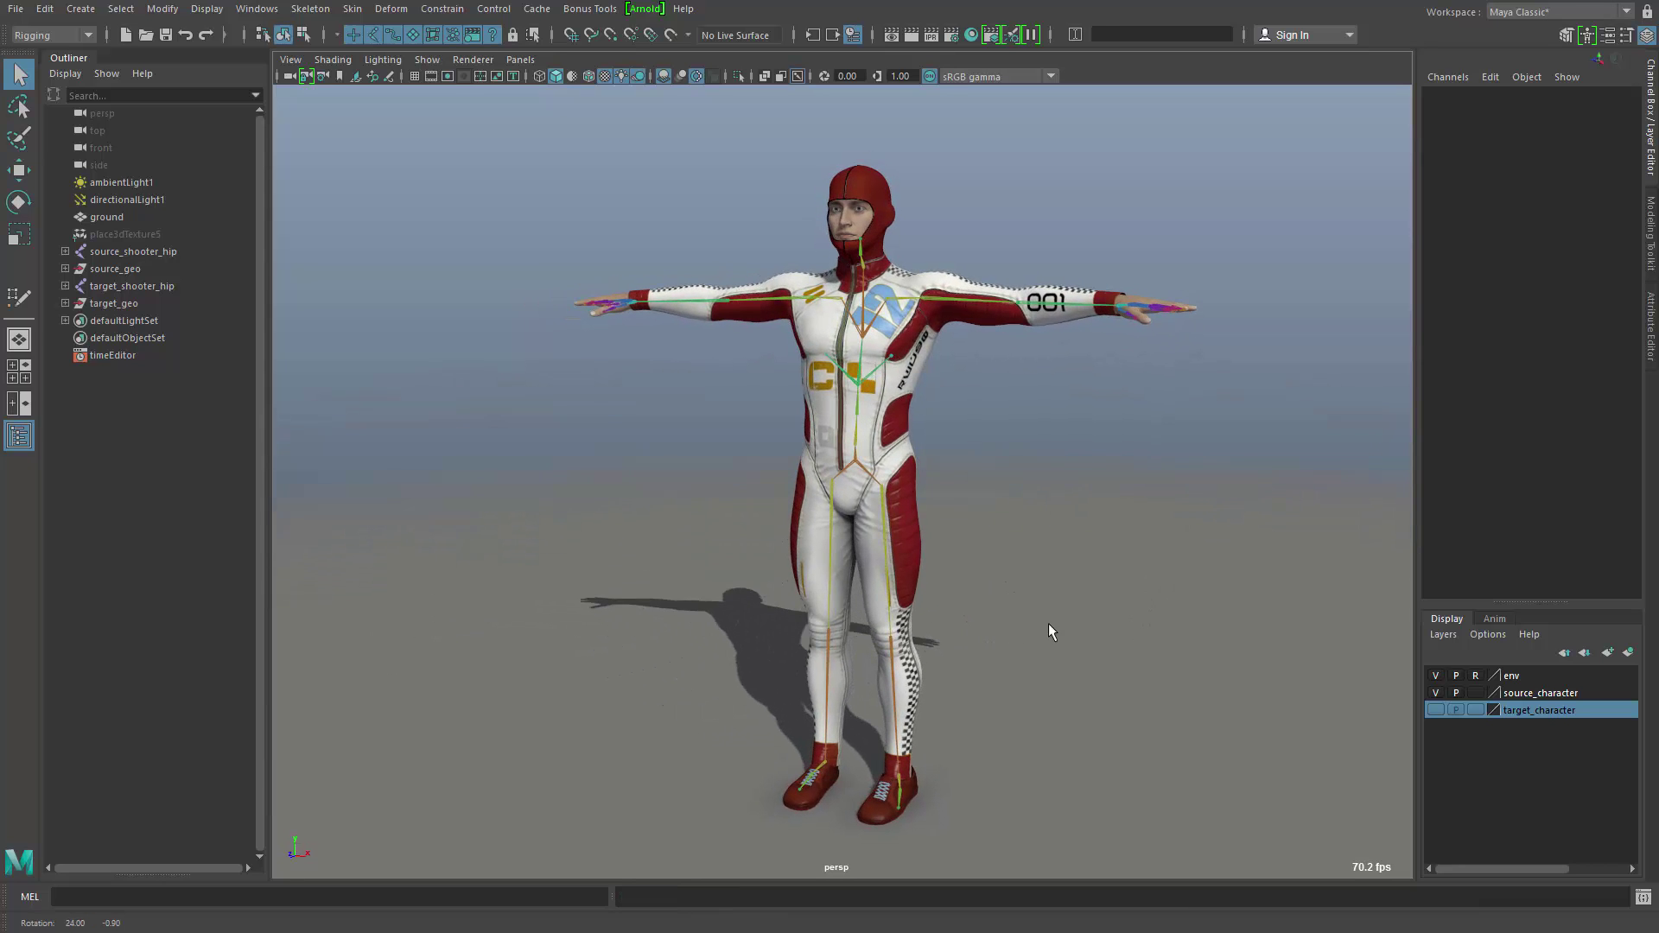
pyautogui.keyDown('alt'); pyautogui.moveTo(940, 456); pyautogui.dragTo(923, 463); pyautogui.keyUp('alt')
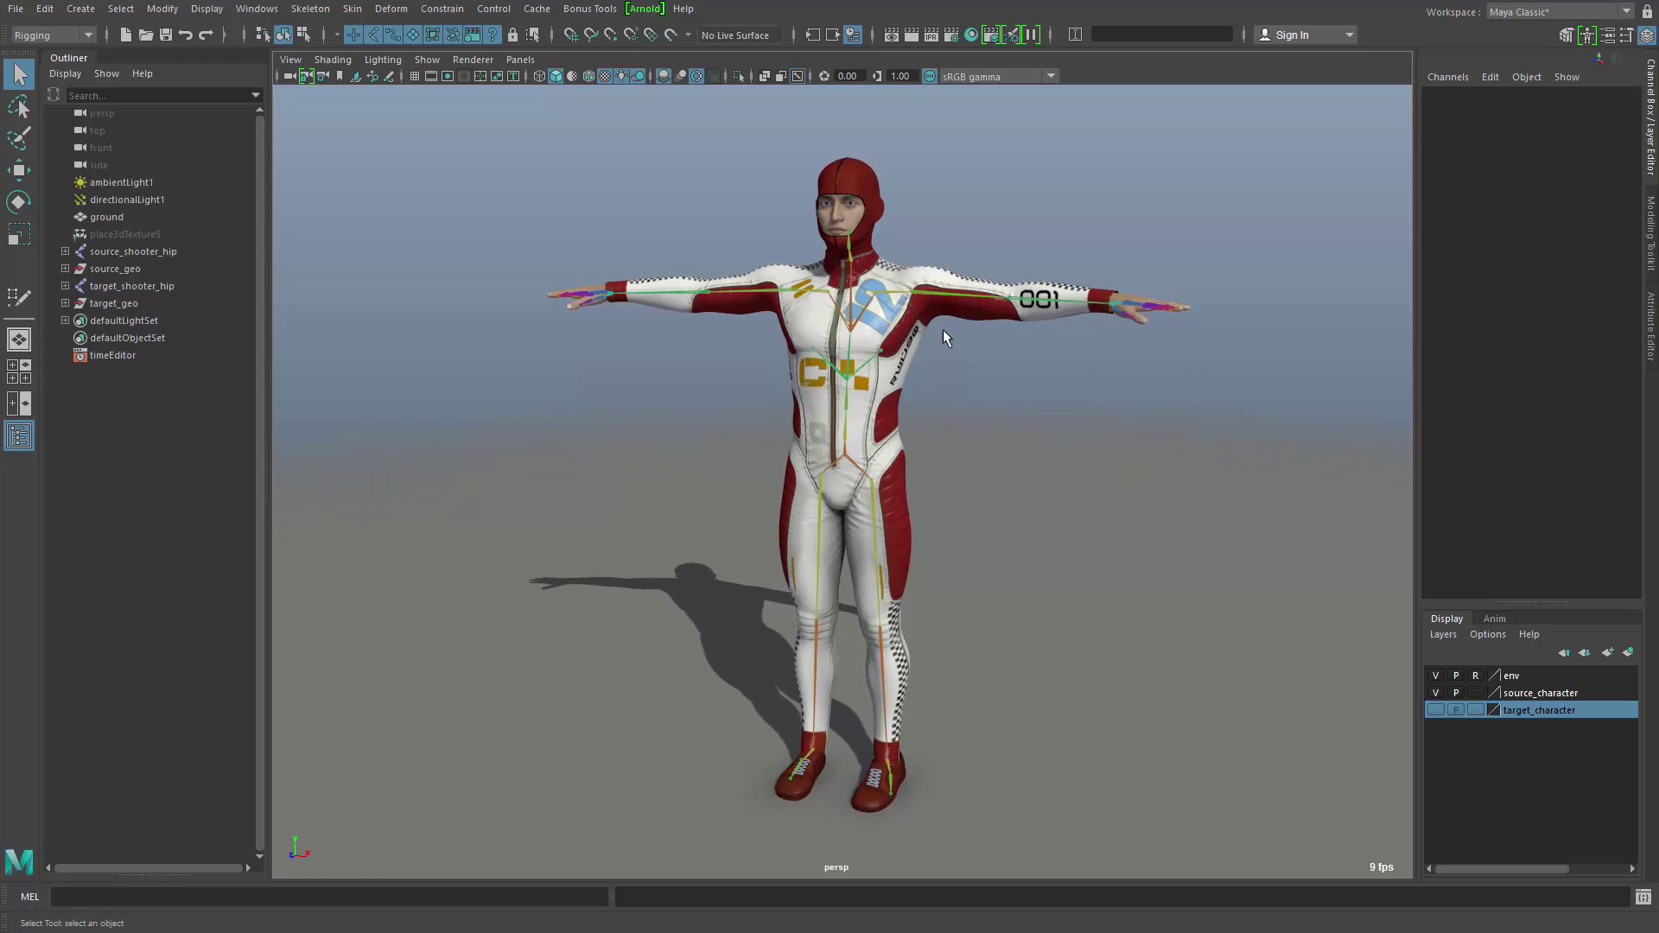
pyautogui.click(892, 560)
pyautogui.press('e')
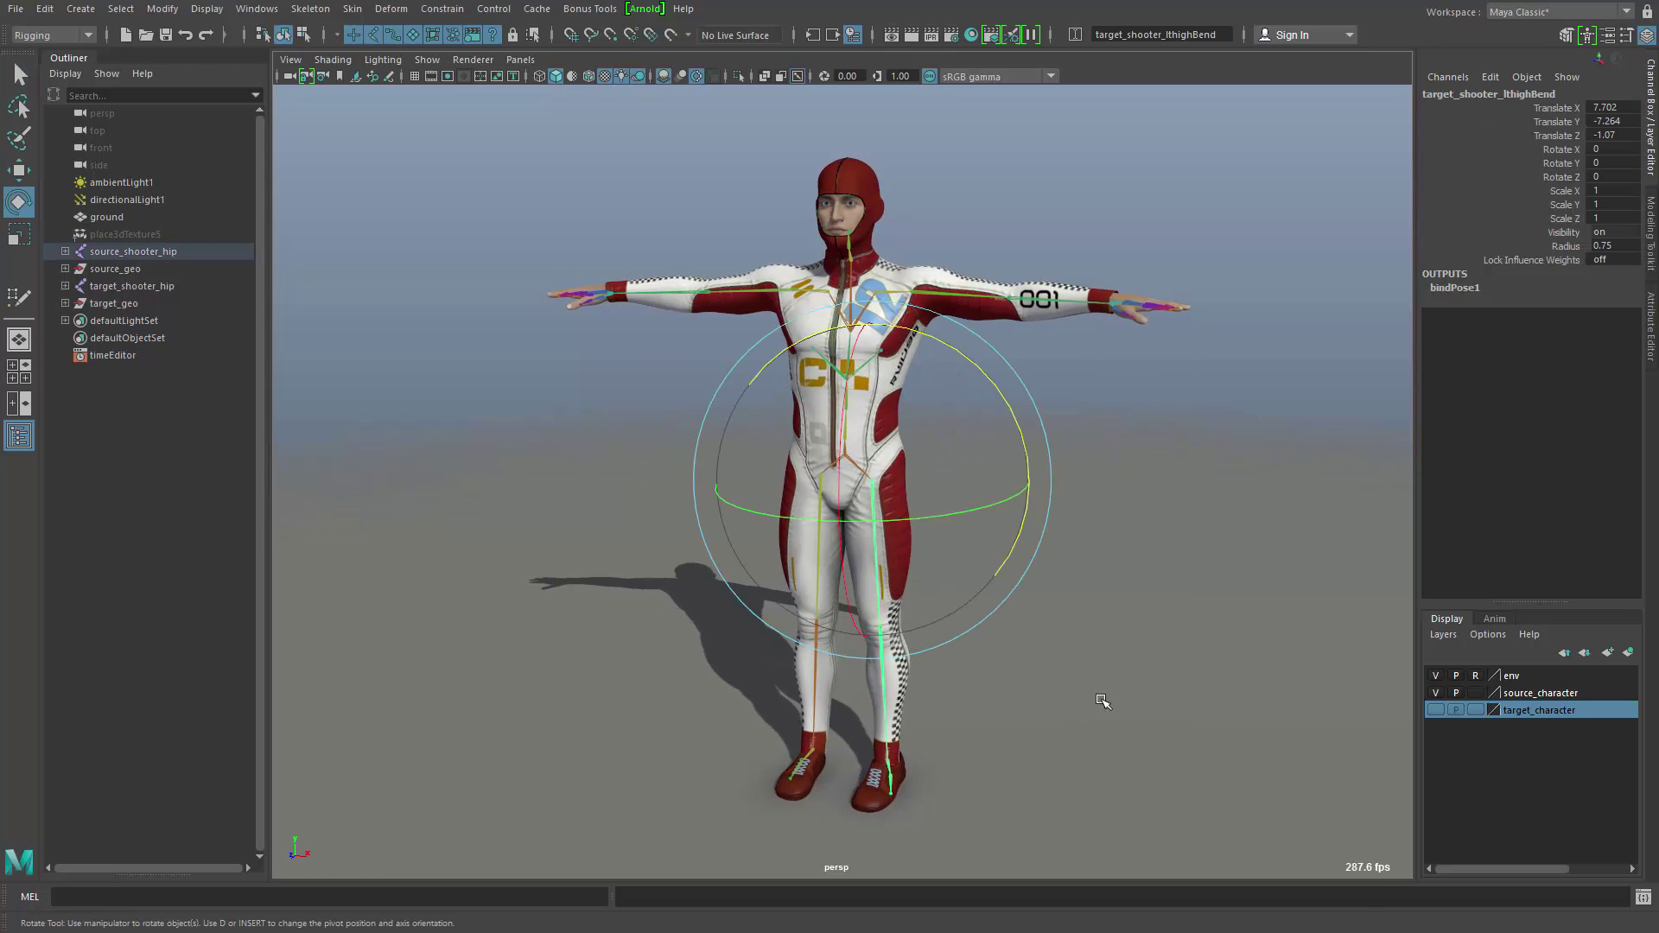
pyautogui.moveTo(1100, 696); pyautogui.dragTo(1207, 498)
pyautogui.click(1207, 499)
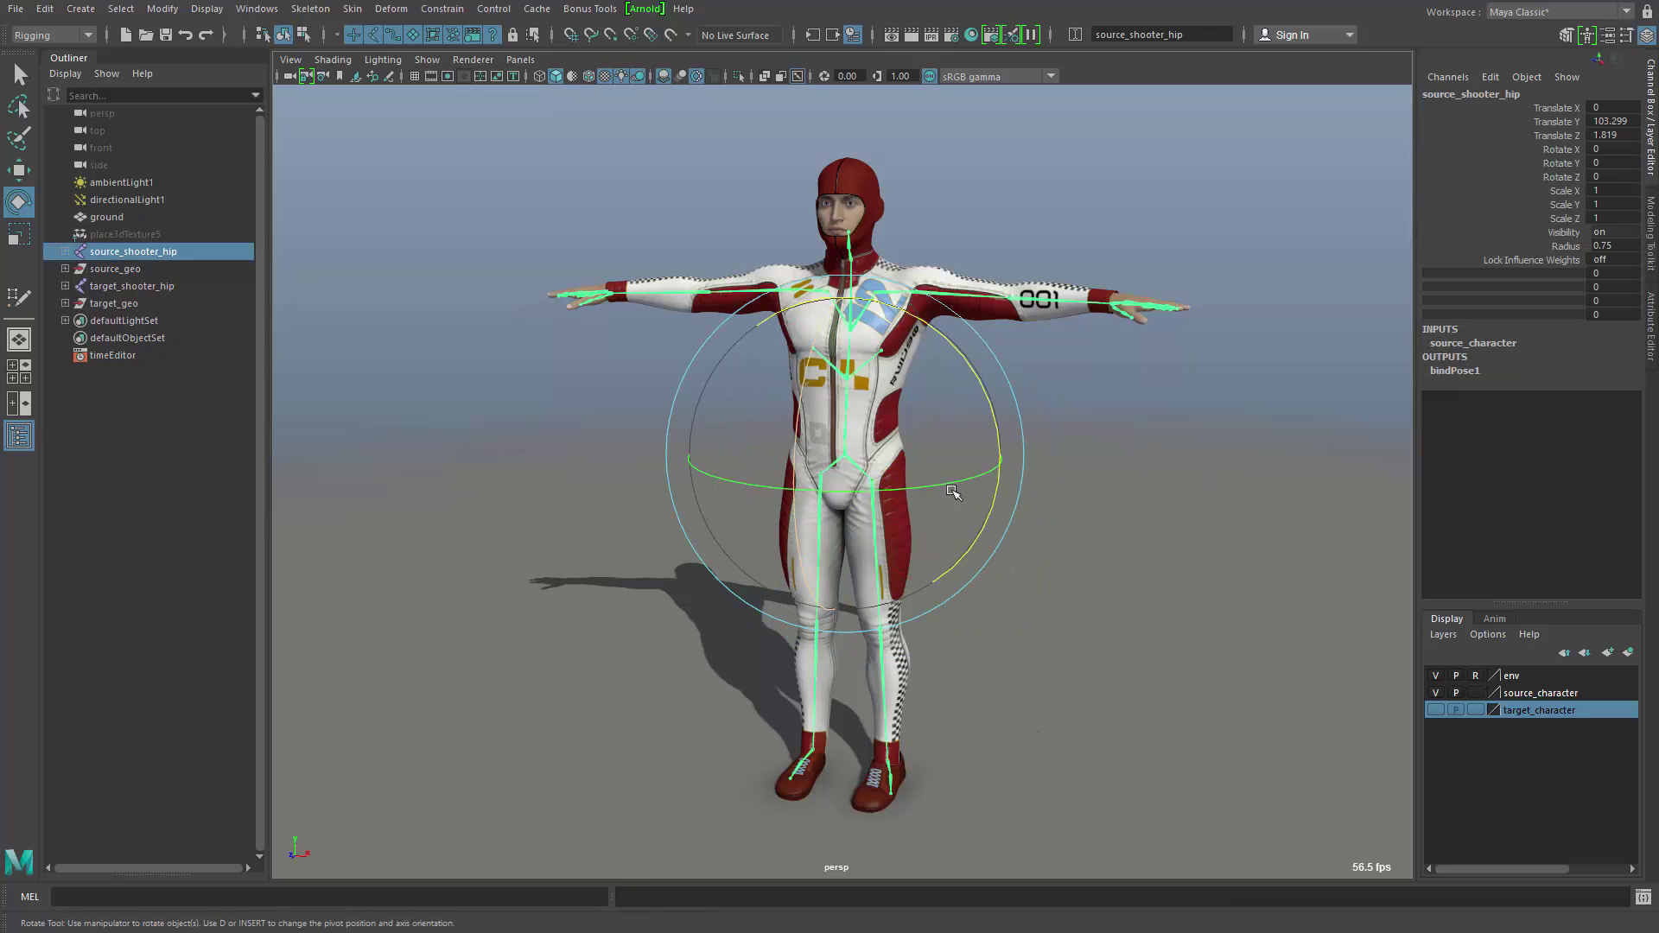
pyautogui.click(877, 489)
# Bind LeatherSuit to the hip skeleton with Geodesic Voxel, creating skinCluster17, then pick the left shoulder
pyautogui.keyDown('shift'); pyautogui.click(894, 669); pyautogui.keyUp('shift')
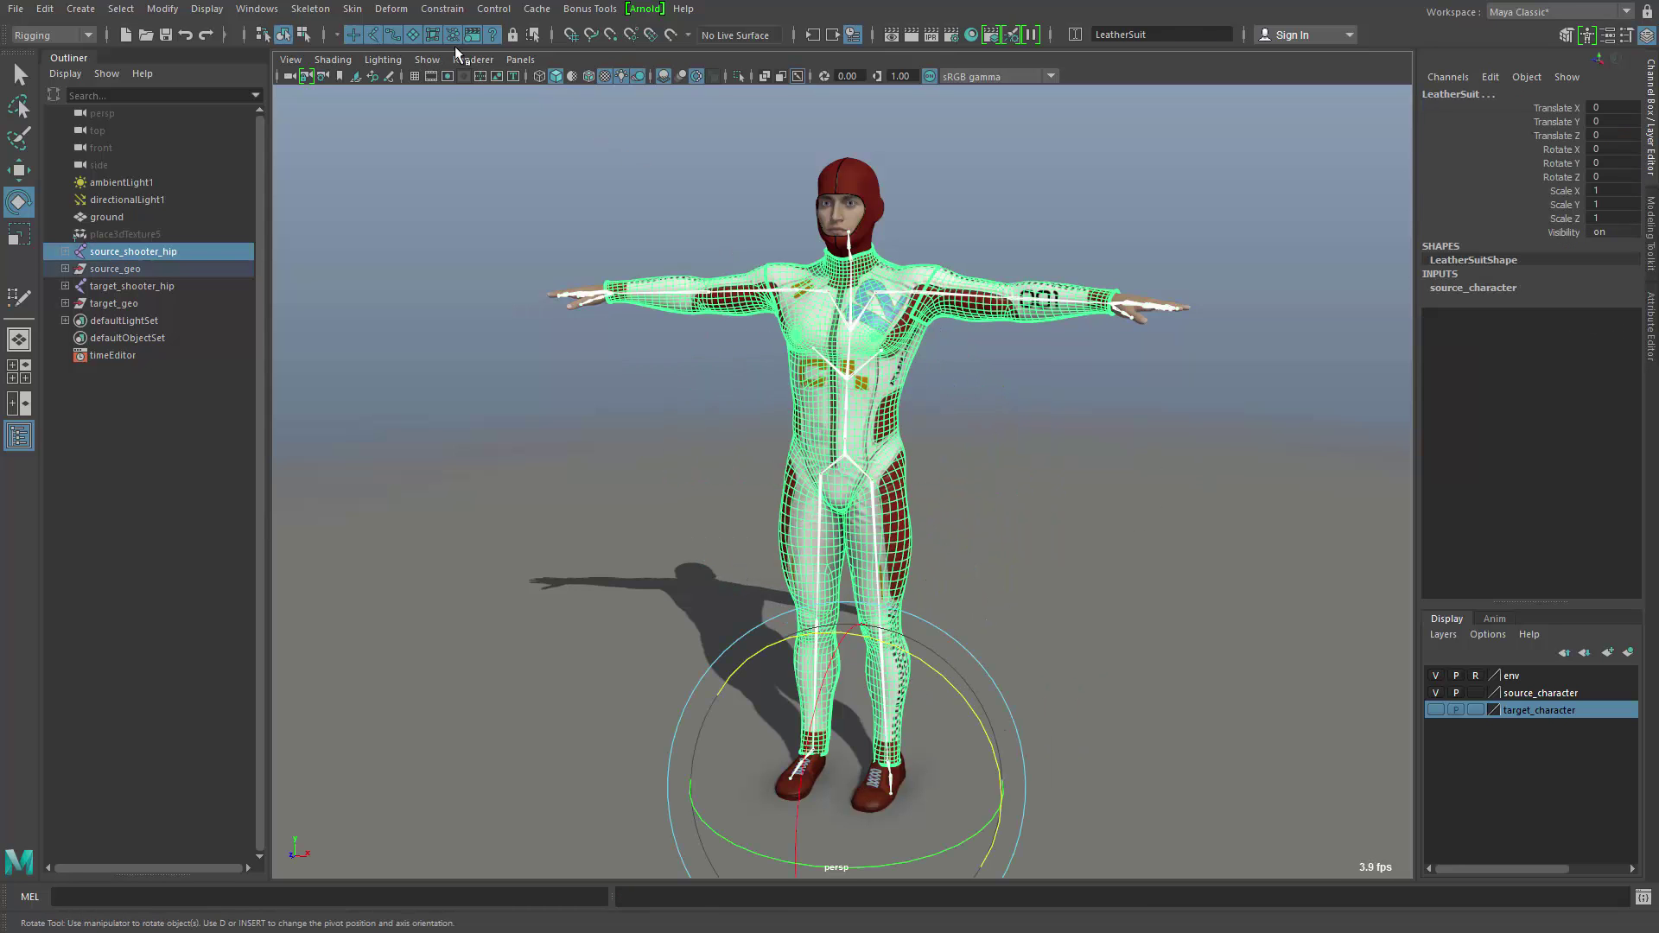
pyautogui.click(350, 9)
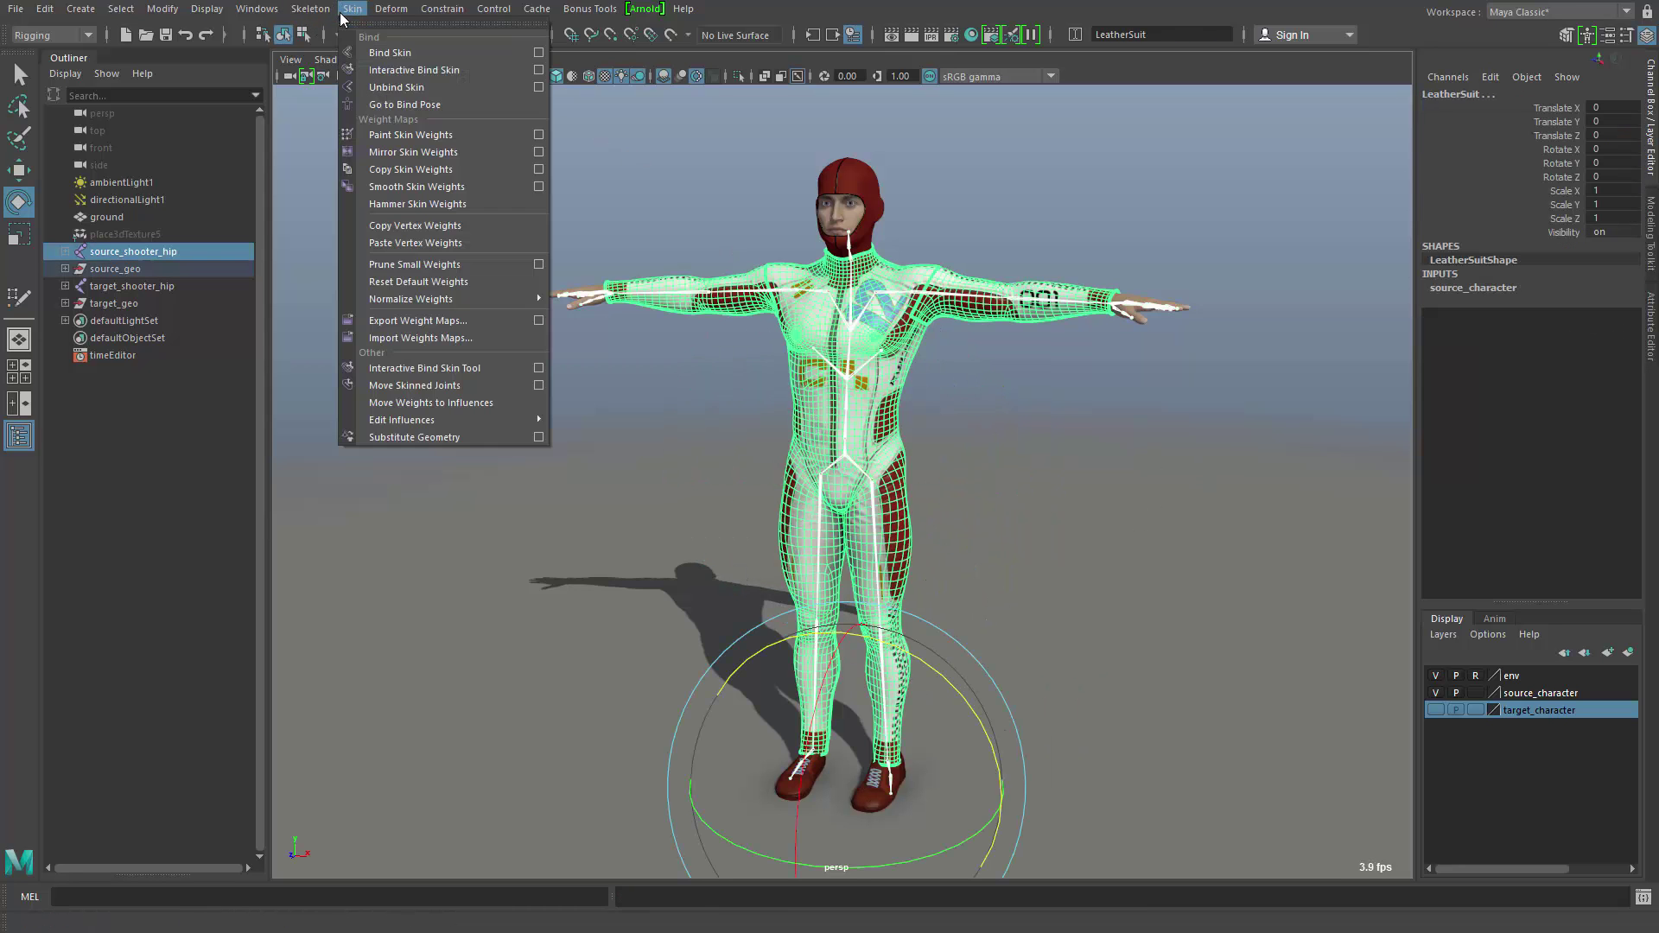
pyautogui.click(538, 53)
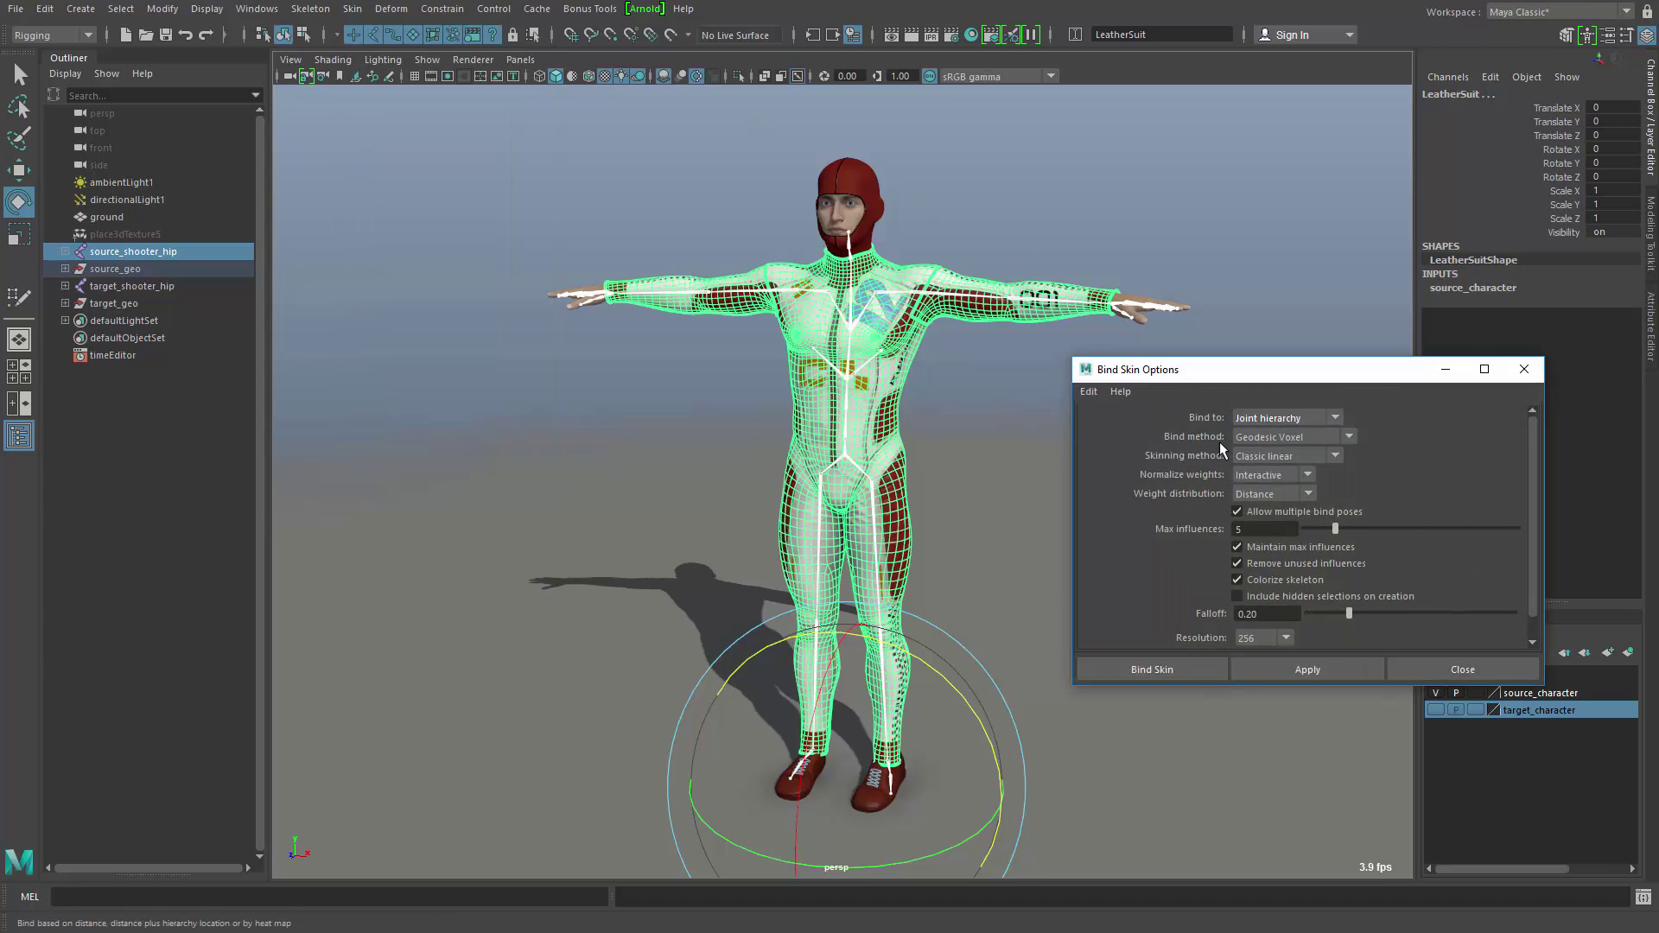
pyautogui.click(1274, 435)
pyautogui.click(1287, 508)
pyautogui.click(1148, 671)
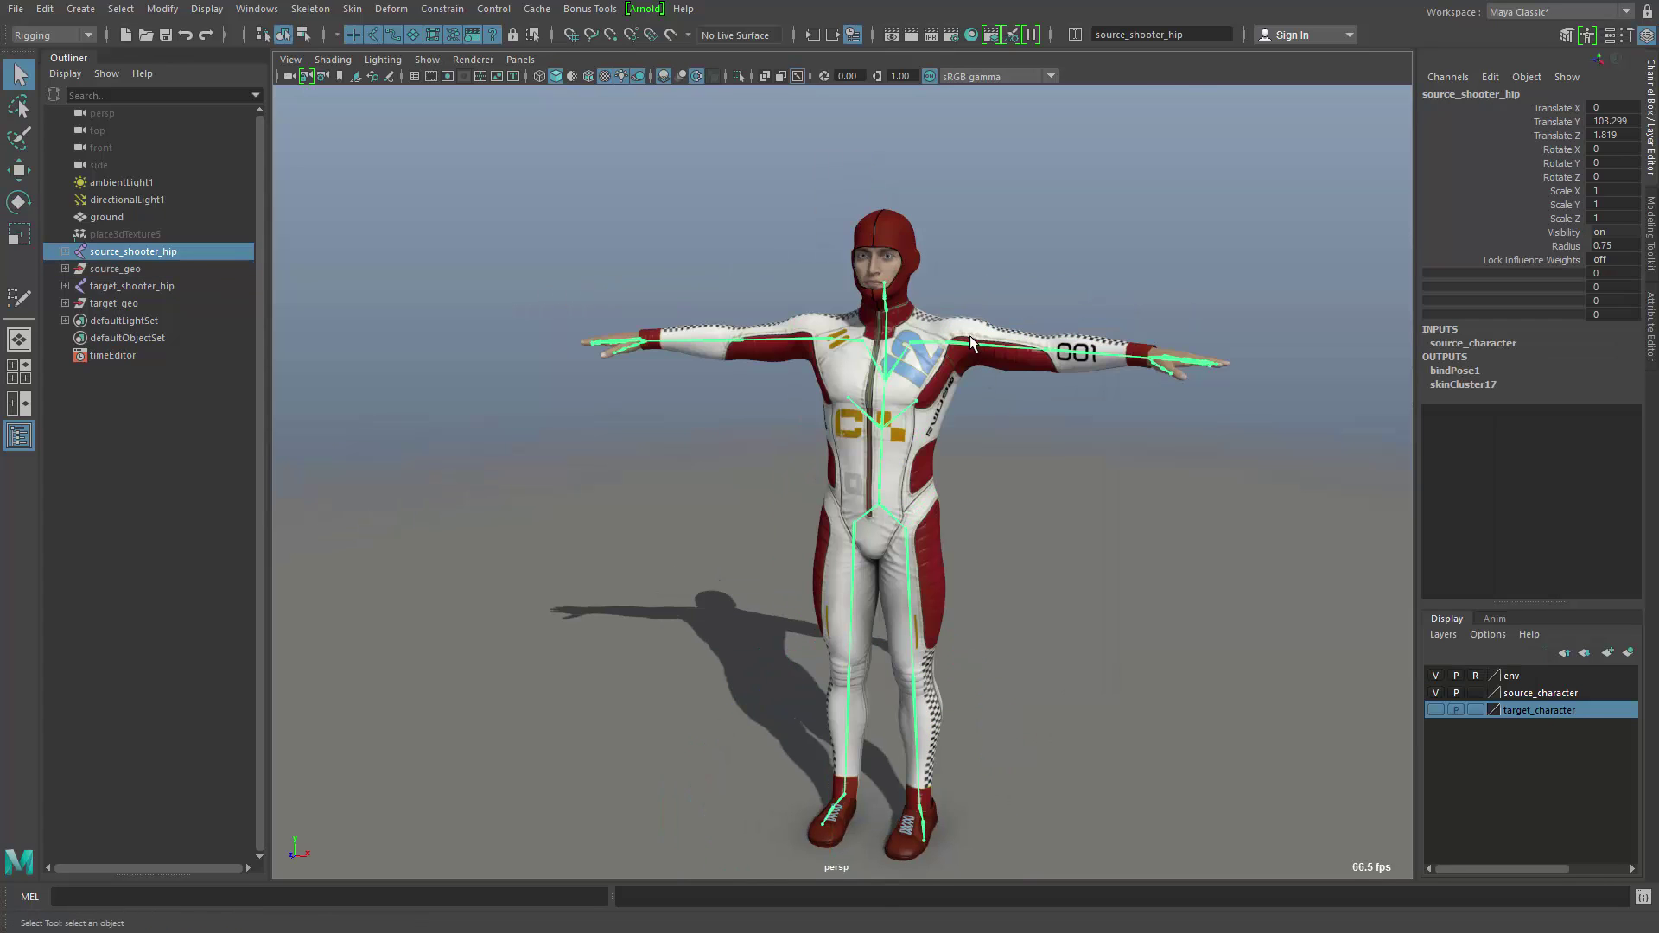
pyautogui.click(970, 339)
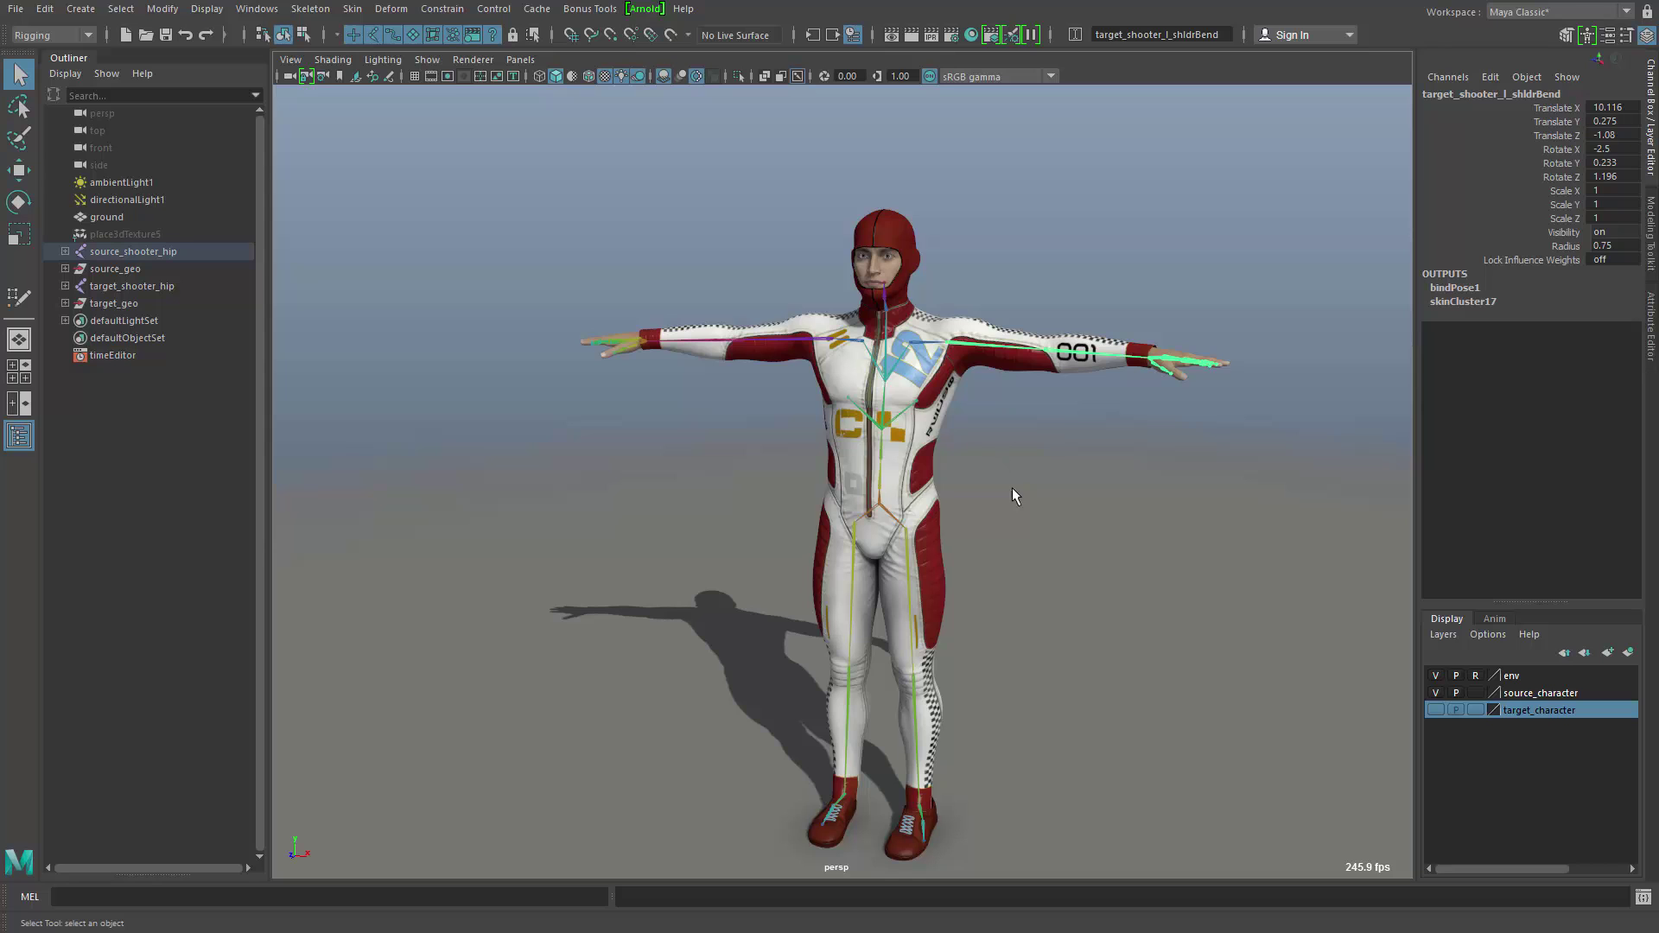
# Rotate target_shooter_l_shldrBend to raise the suit's left arm overhead
pyautogui.press('e')
pyautogui.moveTo(1075, 614); pyautogui.dragTo(1001, 658)
pyautogui.keyDown('alt'); pyautogui.moveTo(1005, 662); pyautogui.dragTo(1024, 630, button='right'); pyautogui.keyUp('alt')
pyautogui.moveTo(1024, 630); pyautogui.dragTo(1114, 670, button='middle')
# Pick-walk up to chestUpper and tilt it 16.36 on Z to lean the torso
pyautogui.press('Up')
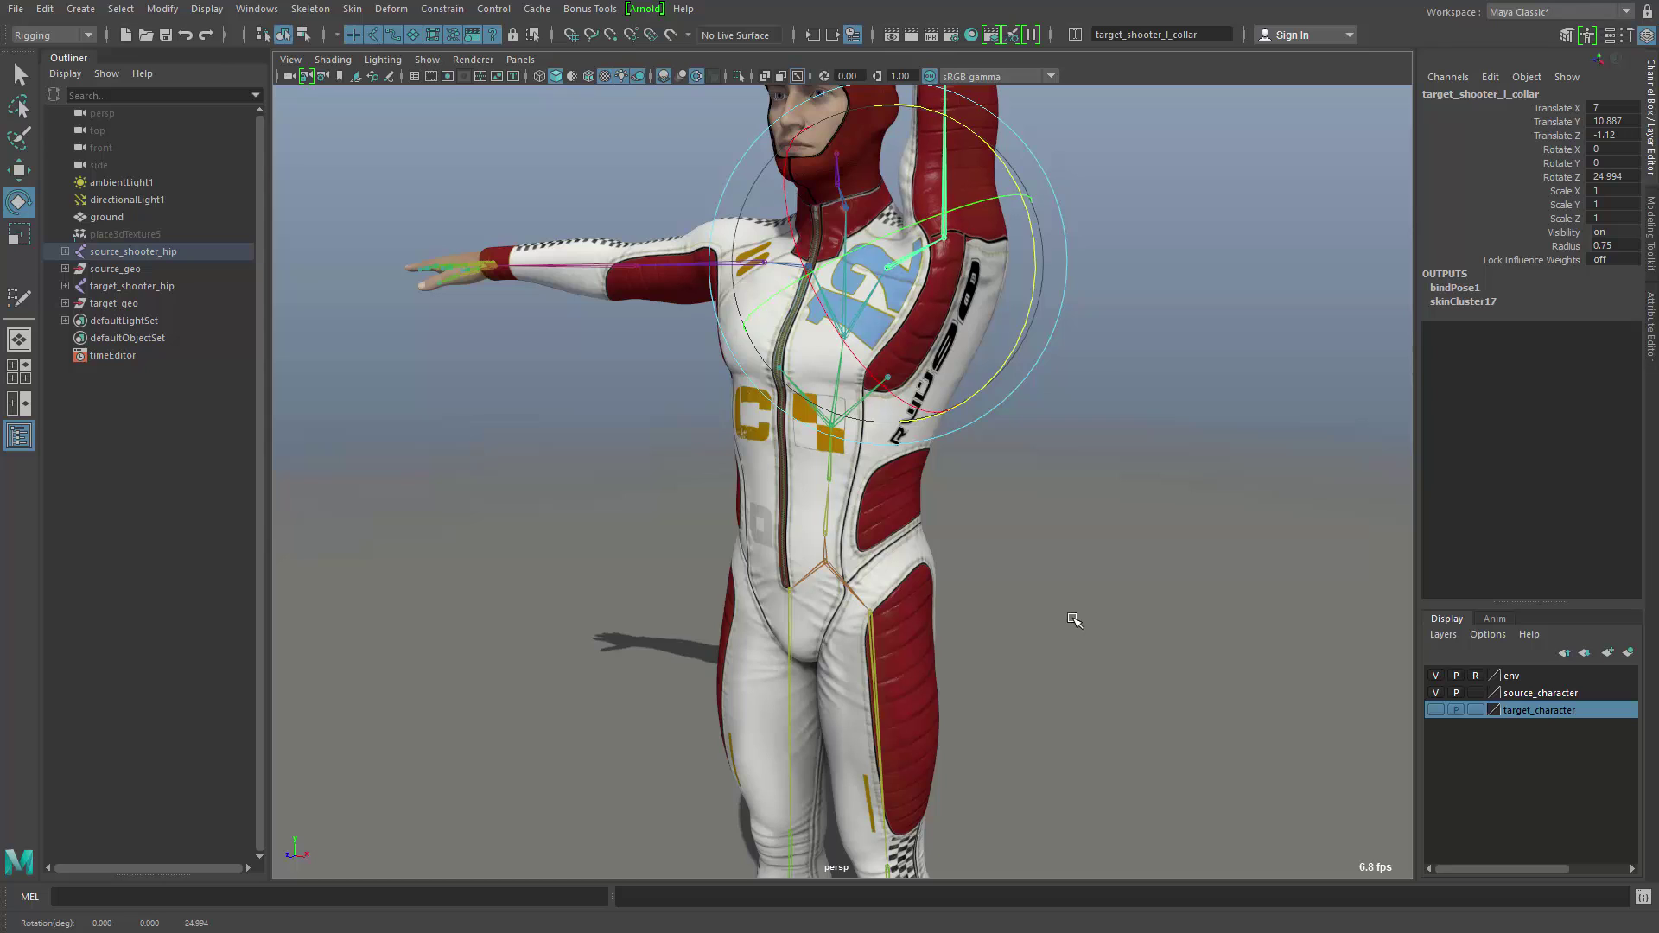
pyautogui.press('Up')
pyautogui.moveTo(1037, 711); pyautogui.dragTo(1089, 713, button='middle')
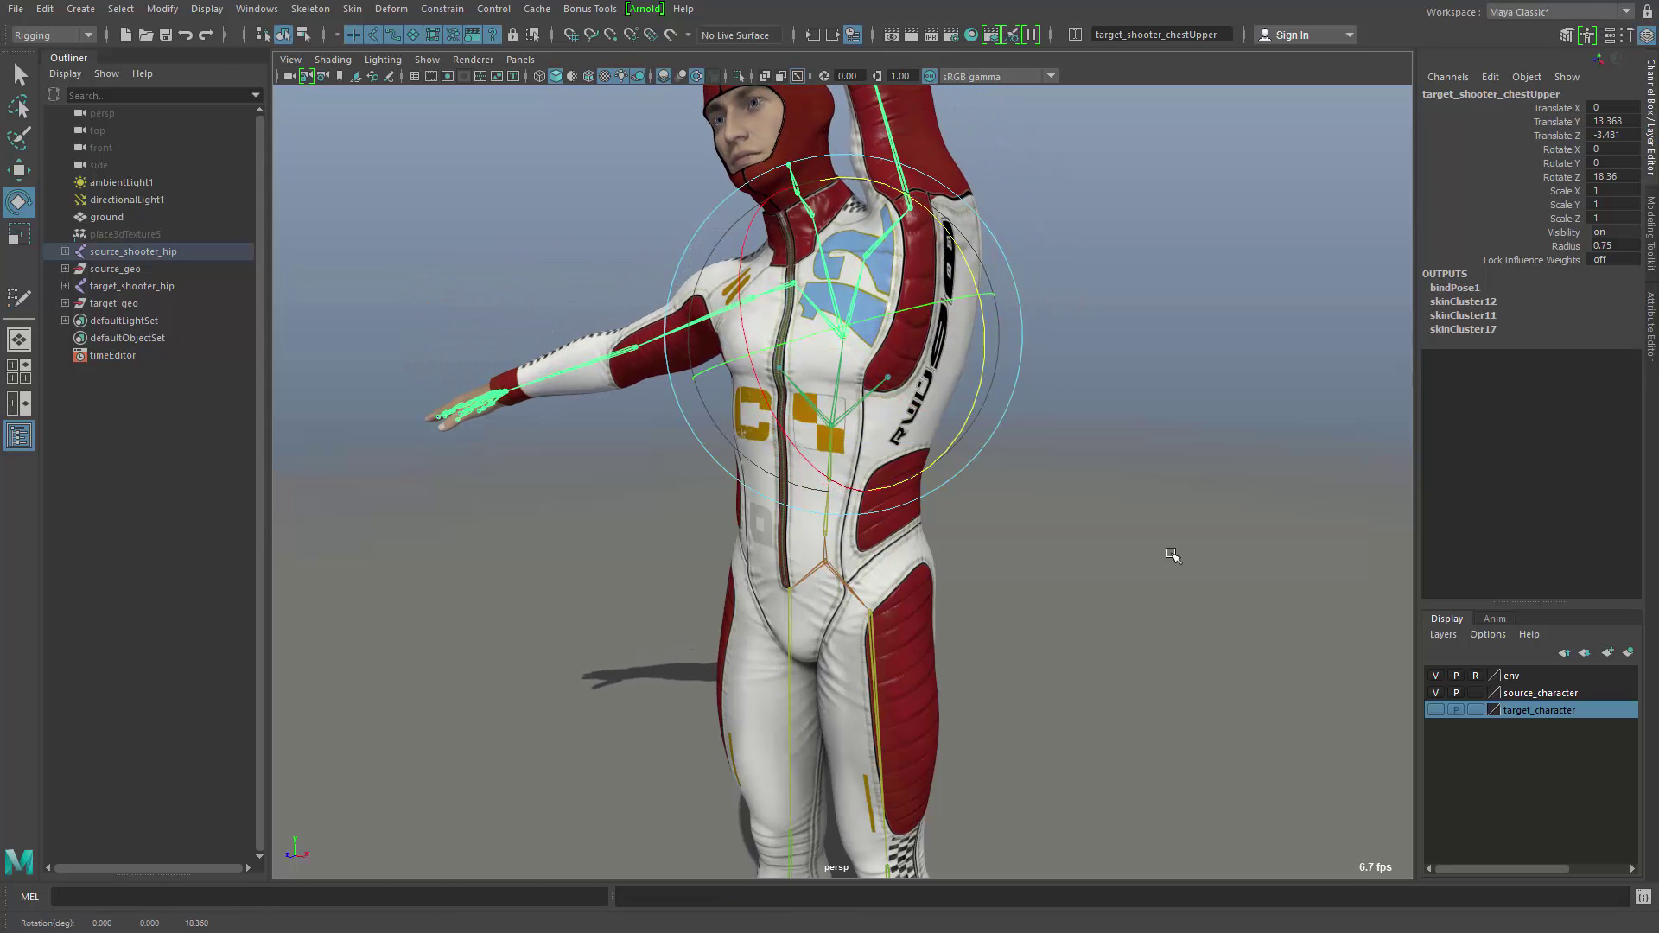
pyautogui.keyDown('alt'); pyautogui.moveTo(1118, 624); pyautogui.dragTo(1043, 631); pyautogui.keyUp('alt')
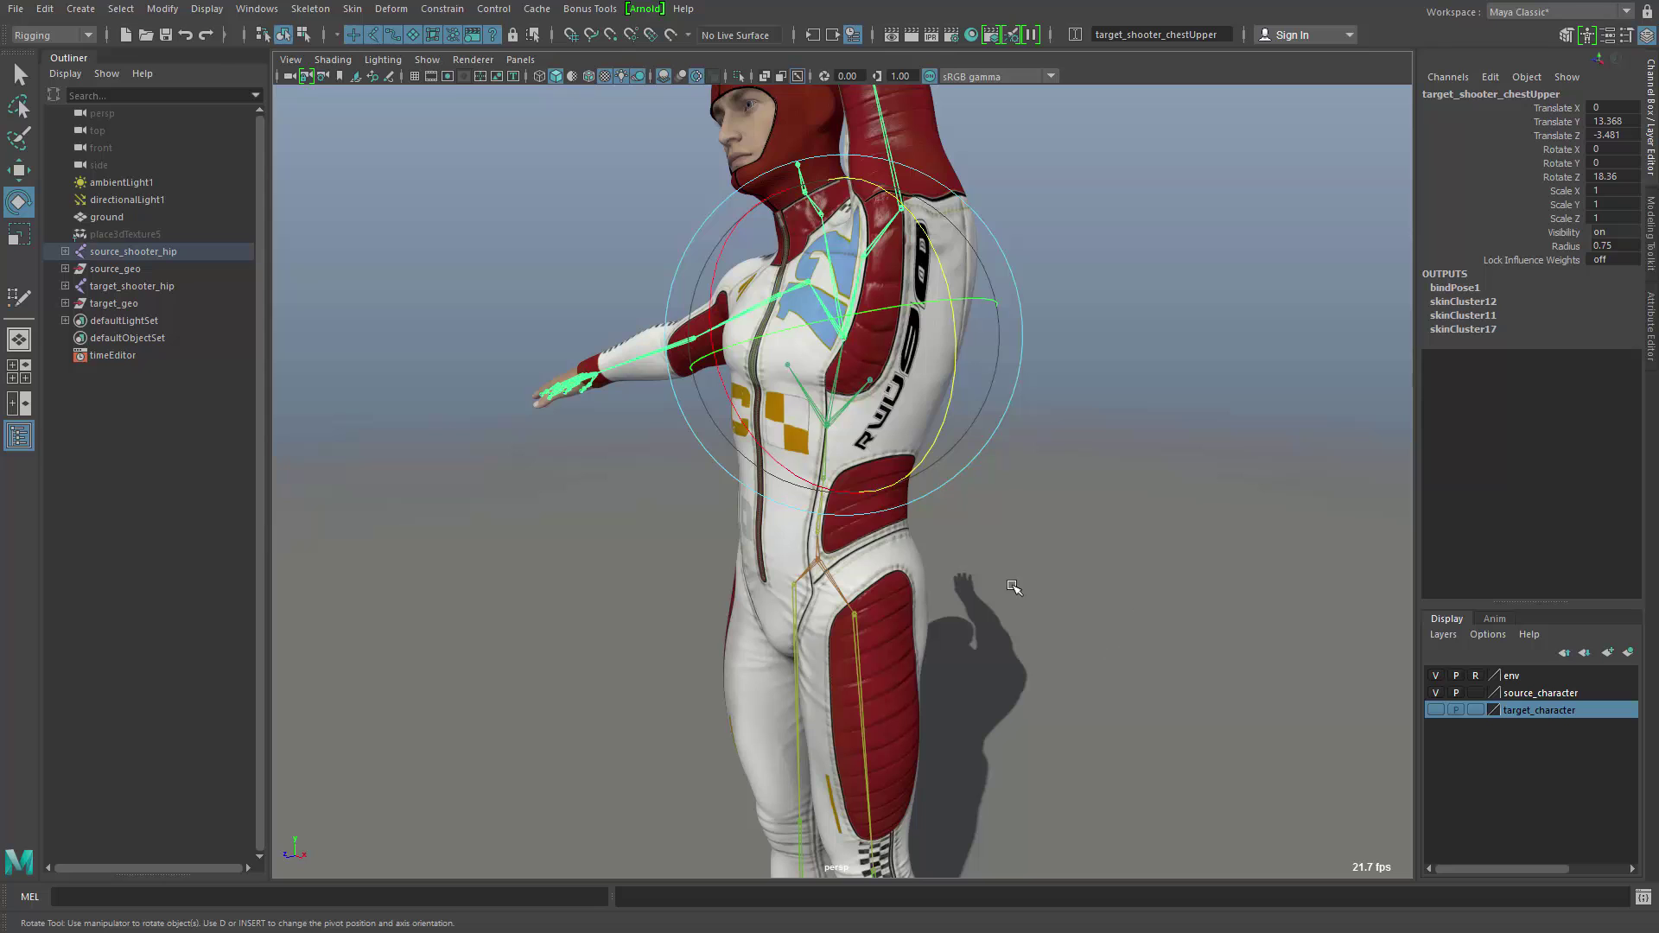
pyautogui.click(313, 10)
# Return the character to its bind pose and select the LeatherSuit mesh
pyautogui.moveTo(353, 10)
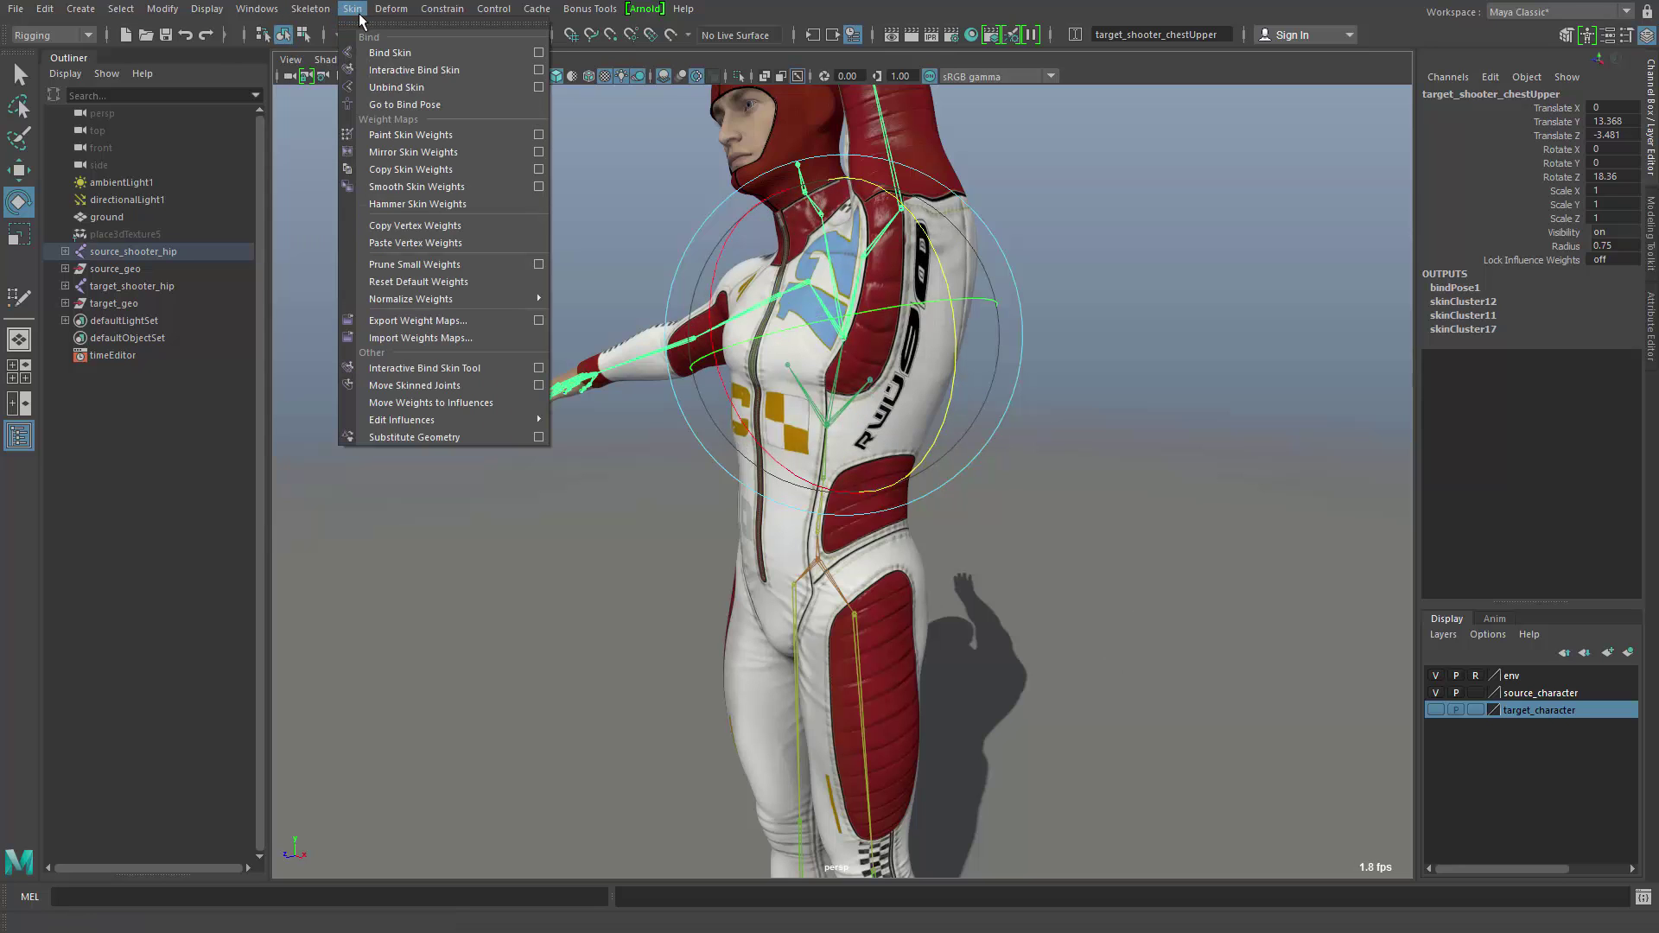
pyautogui.click(393, 105)
pyautogui.click(892, 618)
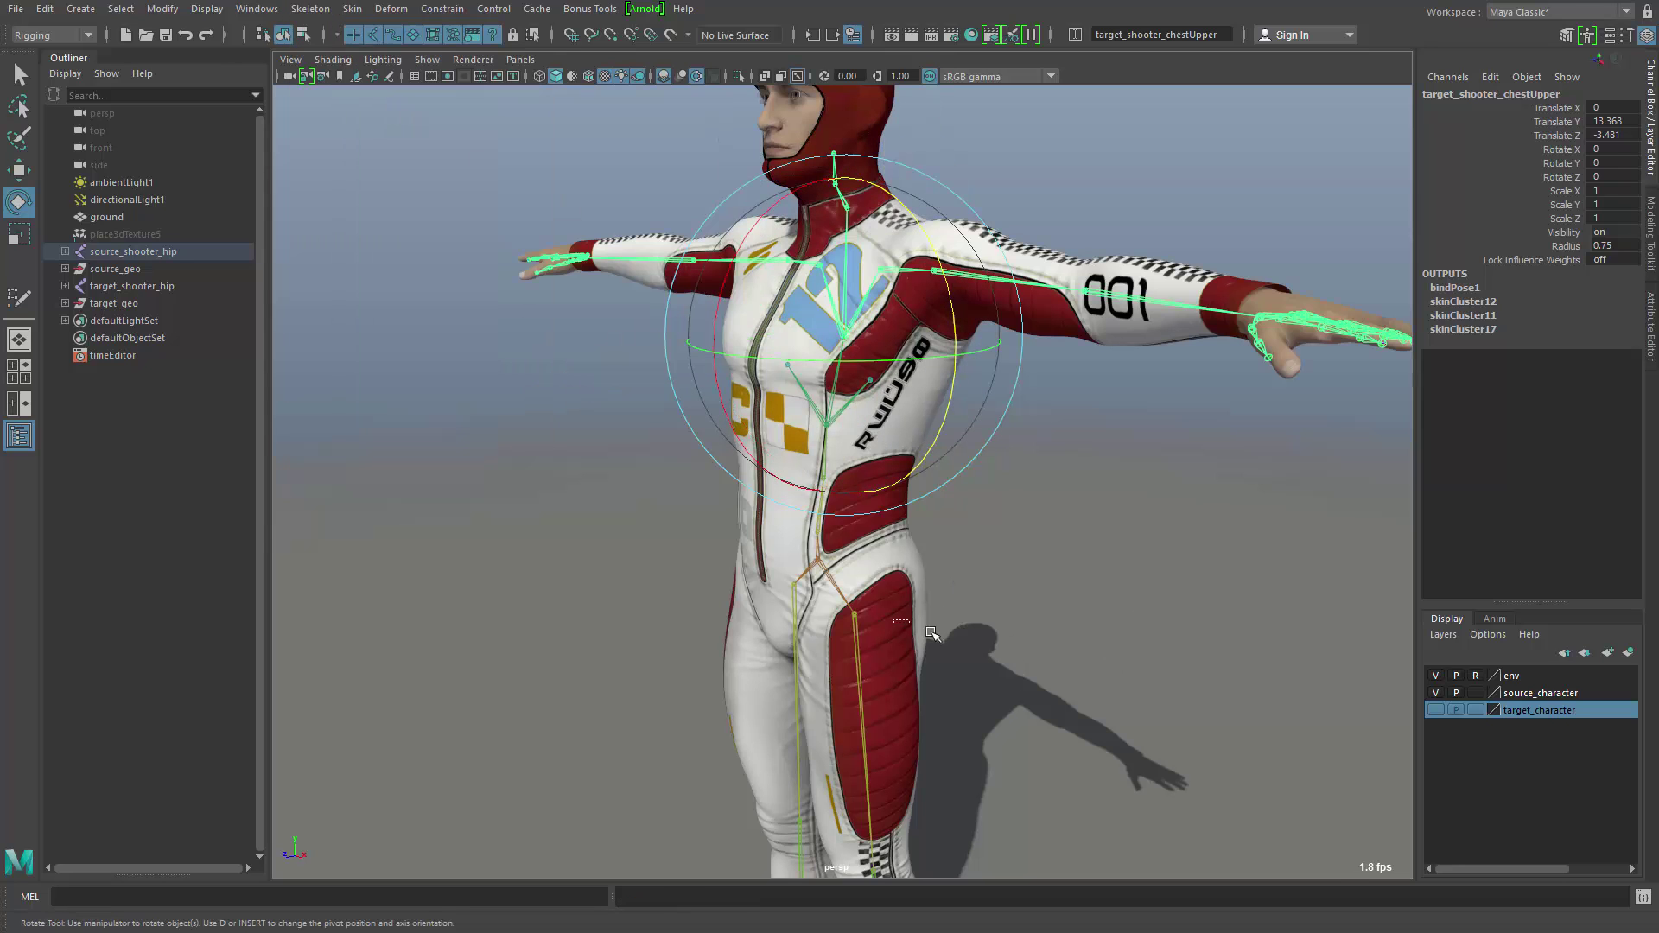
# Add a Tension deformer, tension1, to the LeatherSuit mesh
pyautogui.keyDown('alt'); pyautogui.moveTo(1042, 670); pyautogui.dragTo(1017, 648); pyautogui.keyUp('alt')
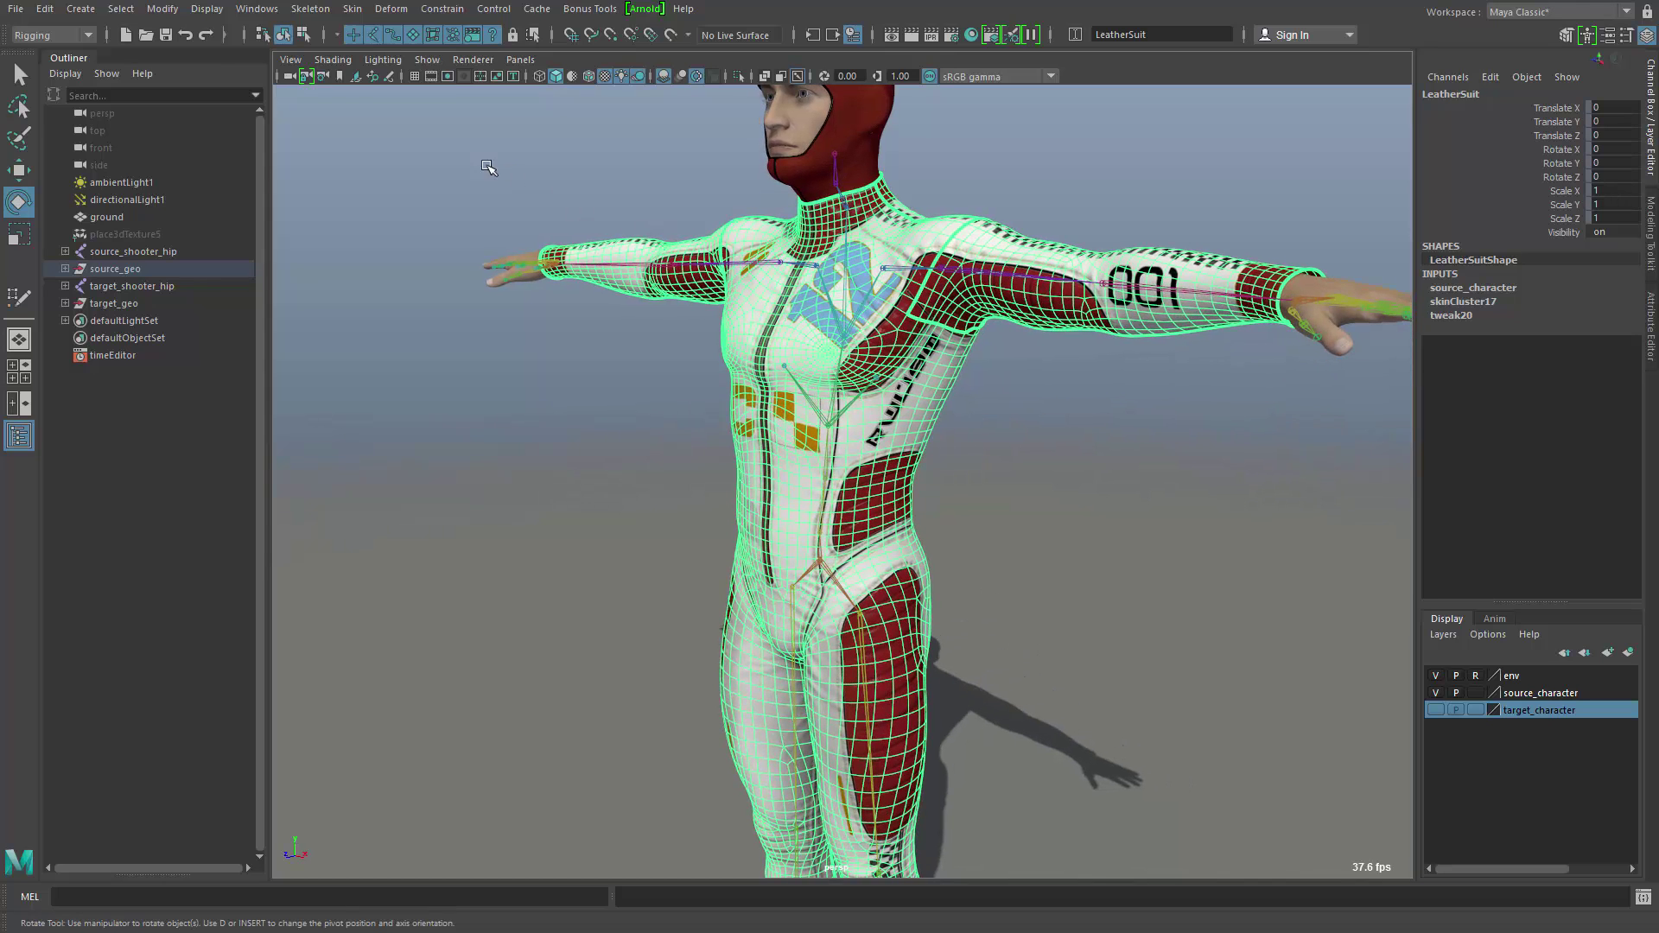
pyautogui.click(386, 10)
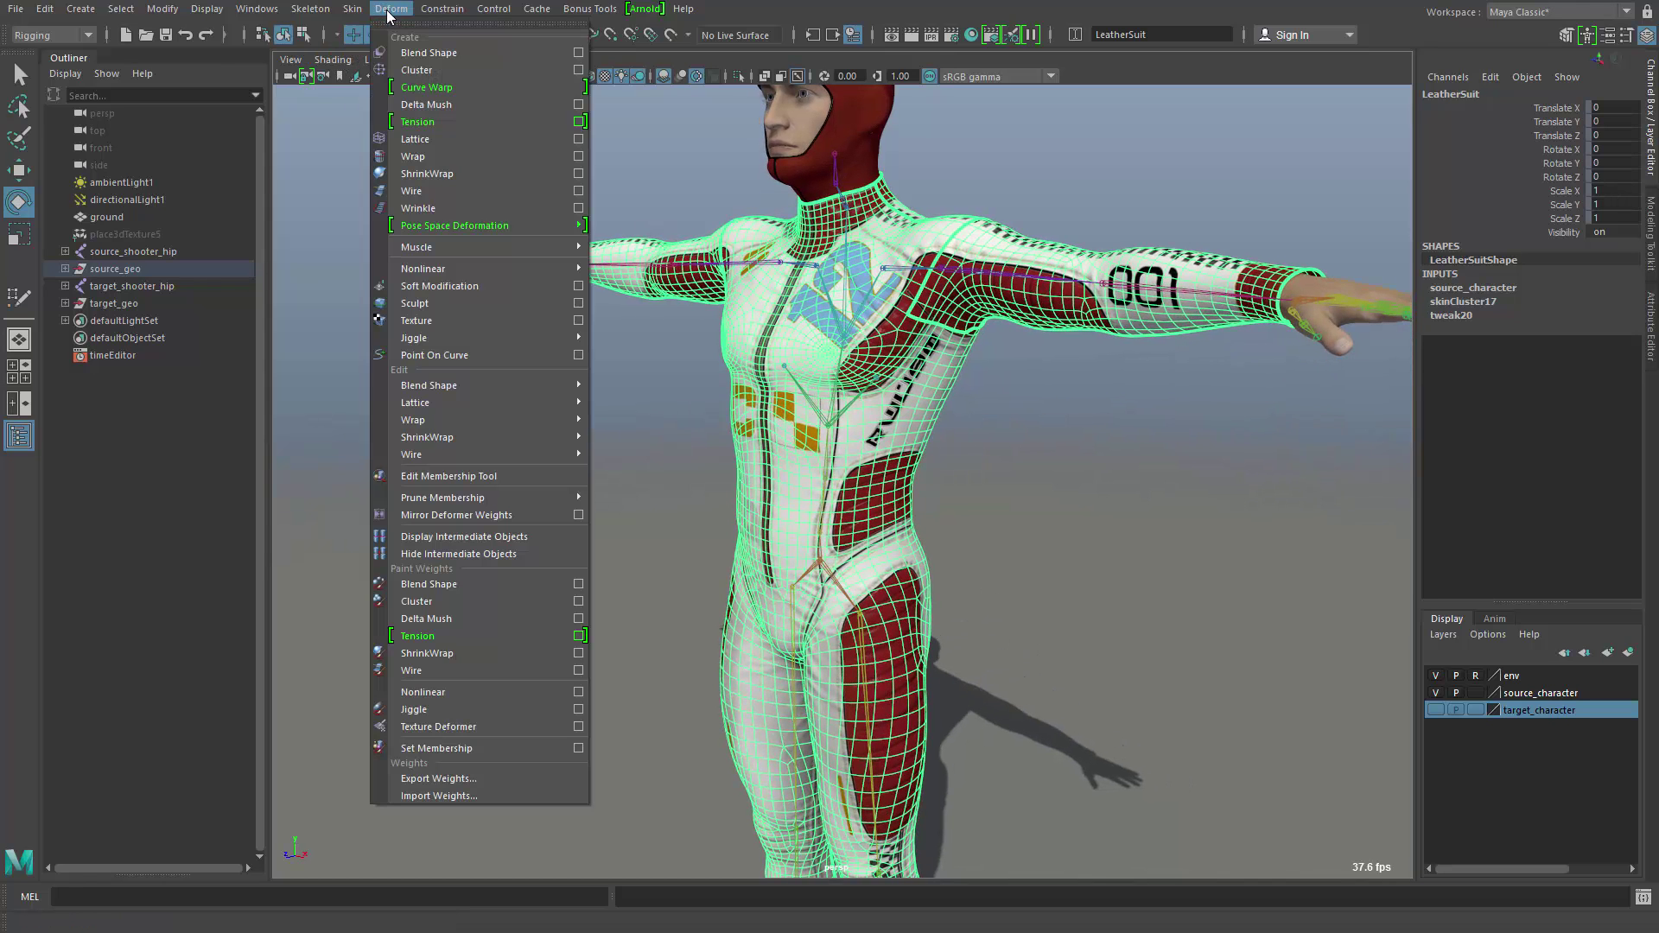
pyautogui.click(461, 122)
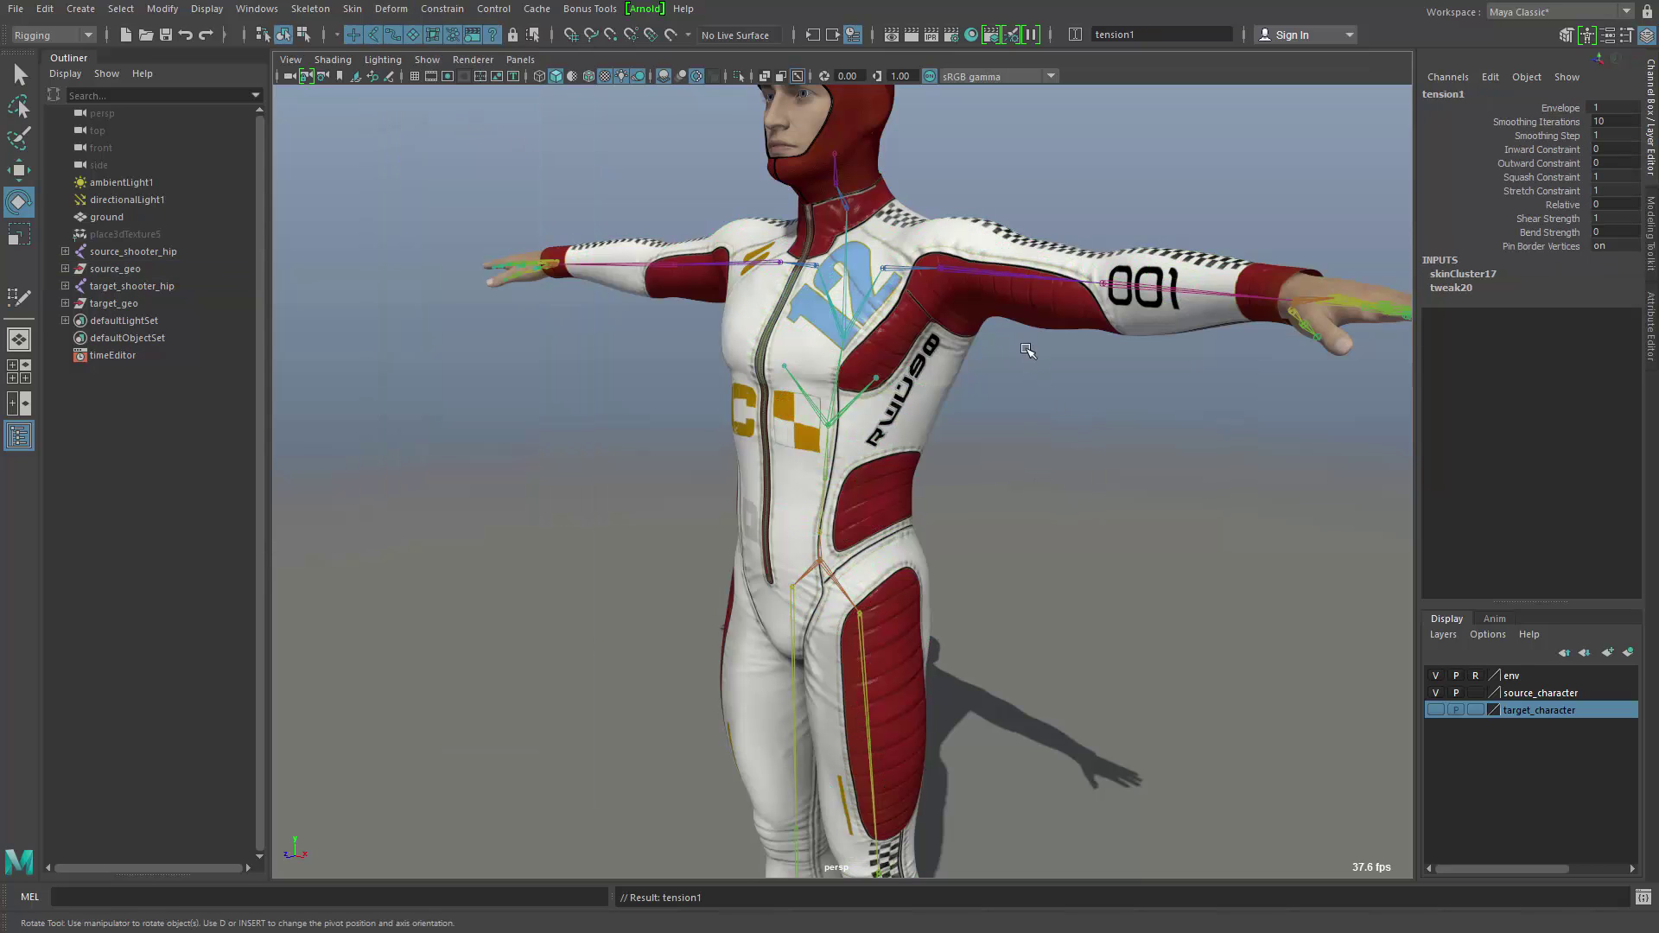
# Re-raise the left arm, rotate the collar to 19.8 and upper chest to 12.96 on Z
pyautogui.keyDown('alt'); pyautogui.moveTo(1052, 516); pyautogui.dragTo(1051, 462); pyautogui.keyUp('alt')
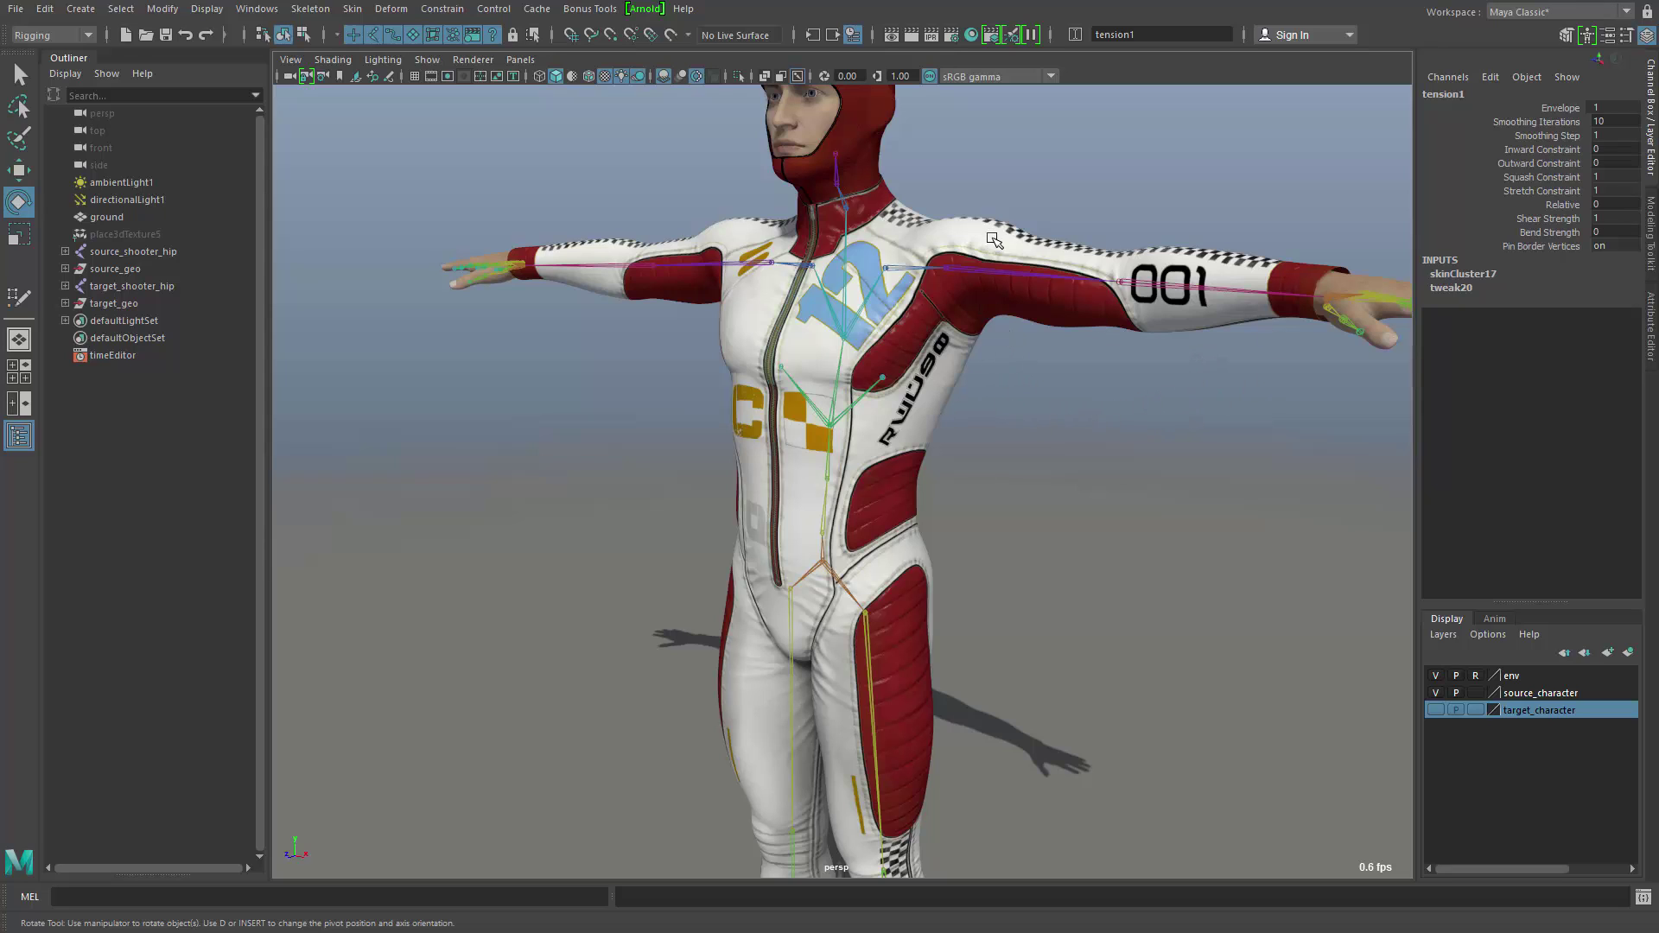
pyautogui.click(1006, 274)
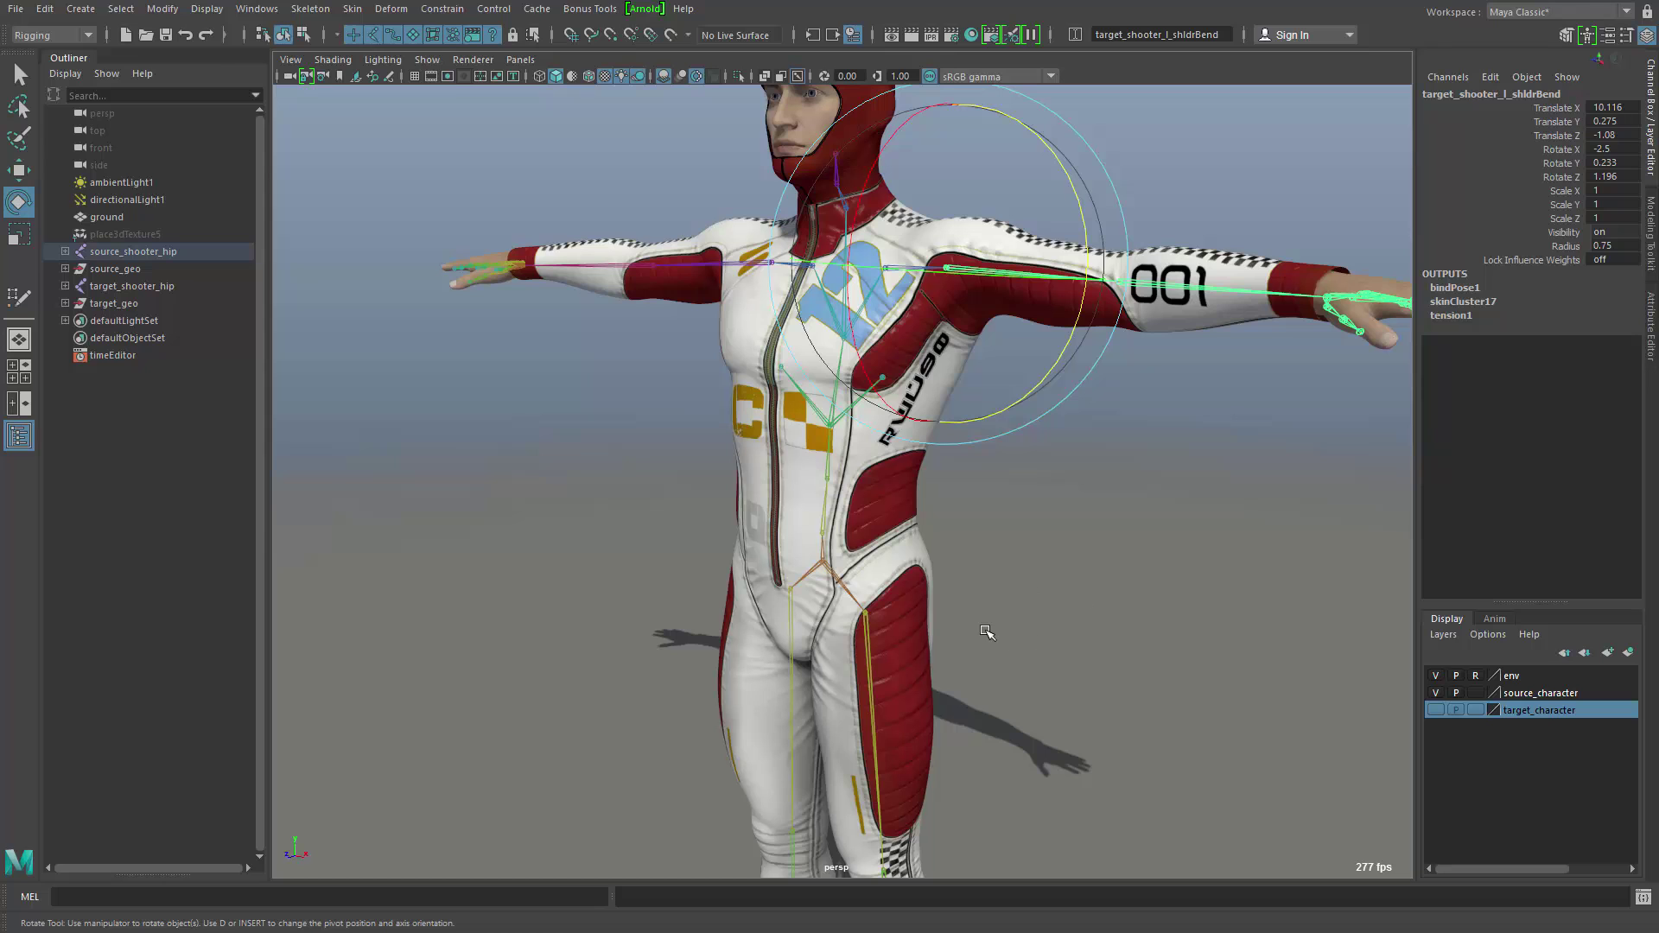
pyautogui.moveTo(993, 638); pyautogui.dragTo(1149, 704, button='middle')
pyautogui.press('Up')
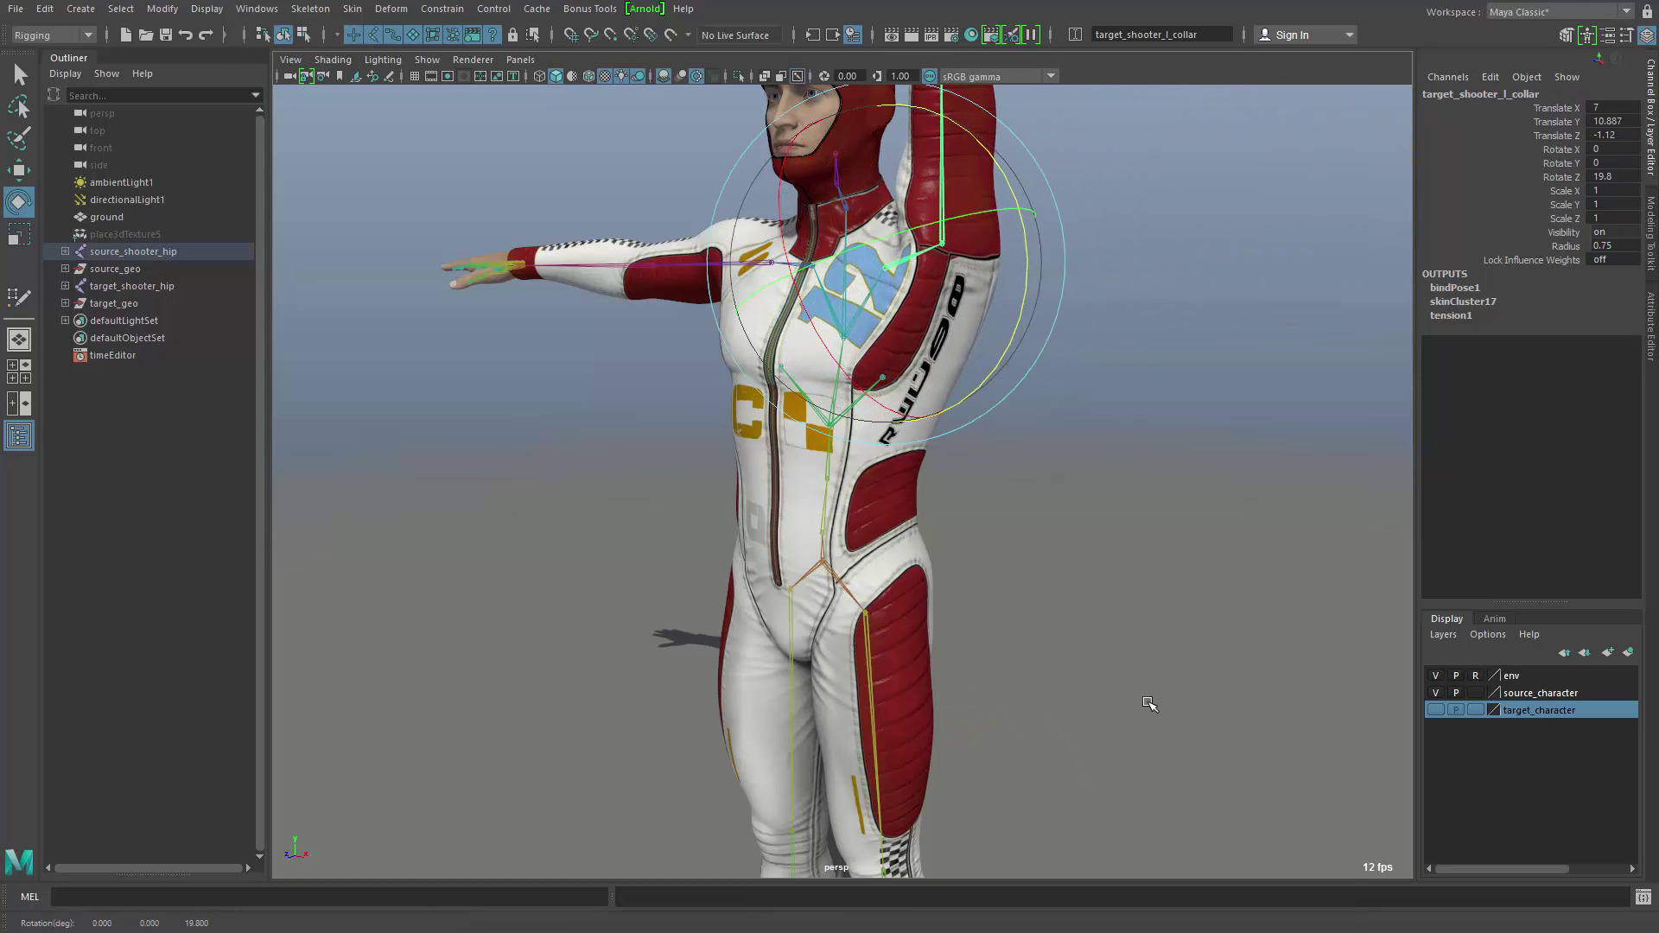
pyautogui.press('Up')
pyautogui.moveTo(1055, 611); pyautogui.dragTo(1072, 712, button='middle')
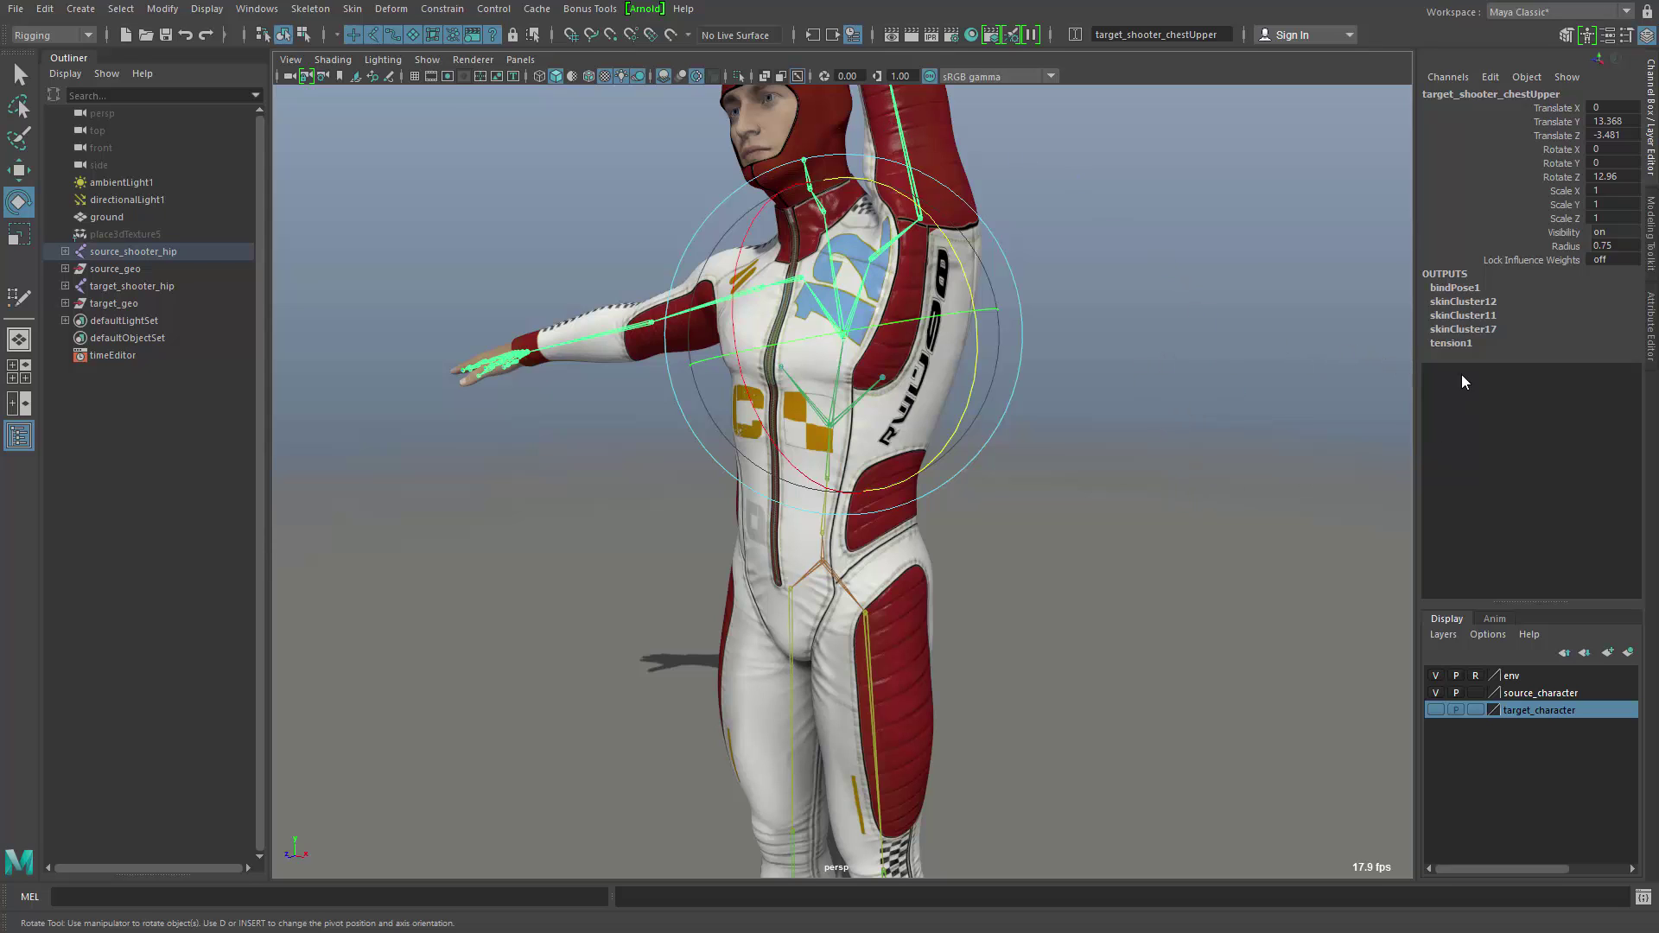
# Set tension1's Smoothing Iterations to 20
pyautogui.click(1450, 343)
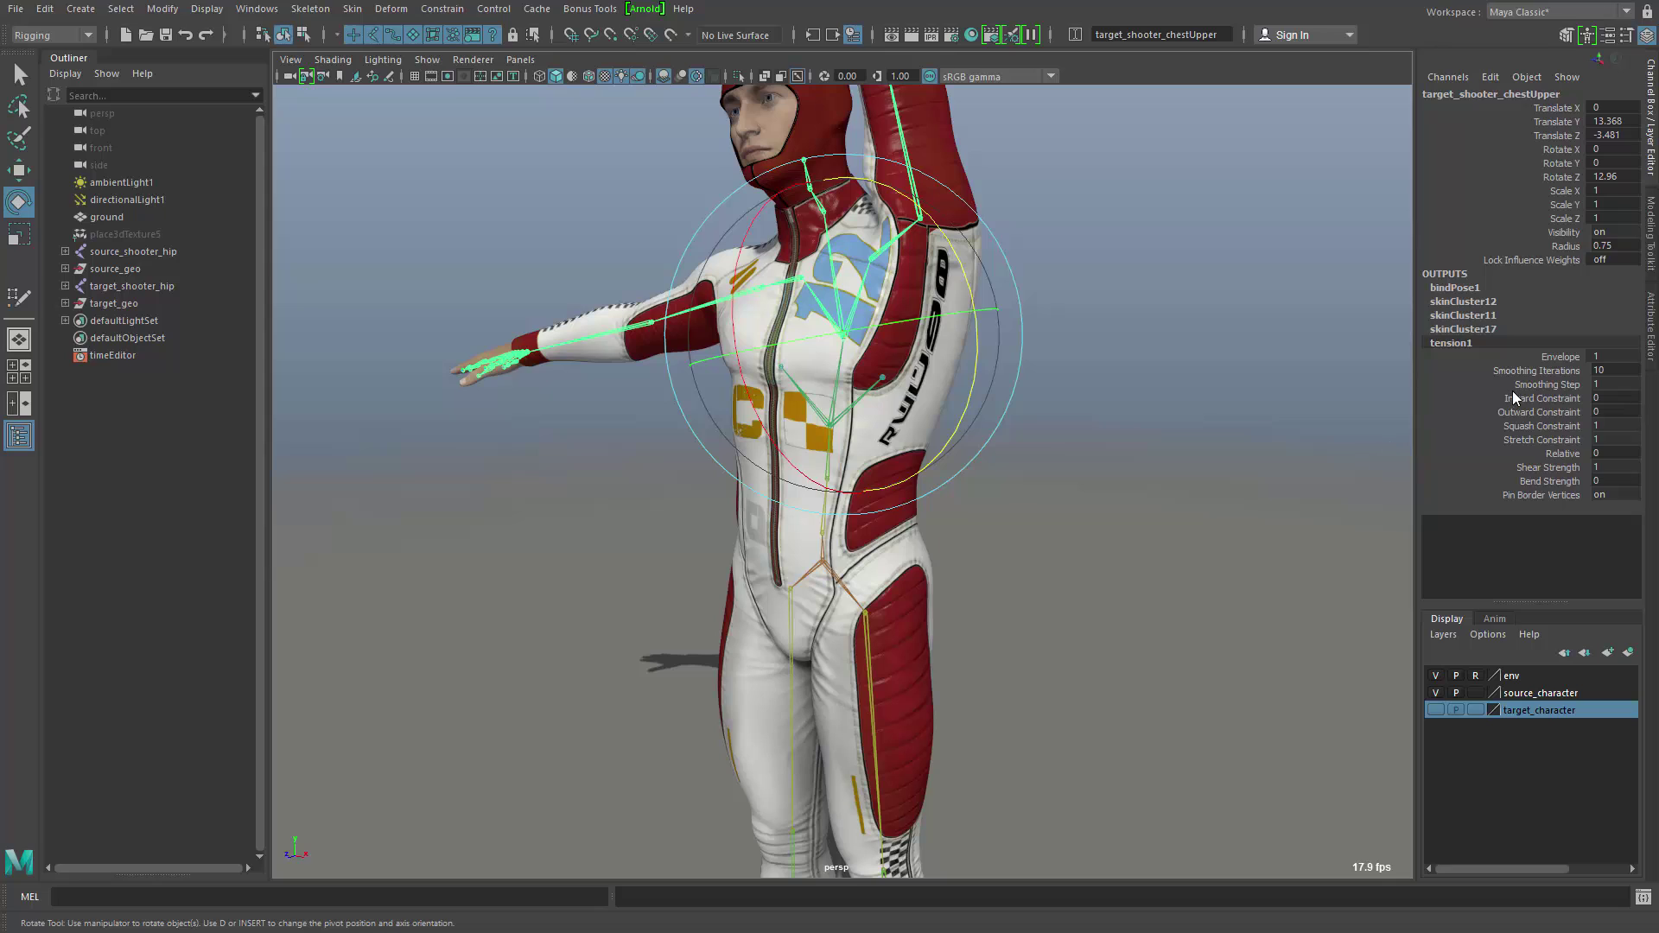
pyautogui.click(1547, 371)
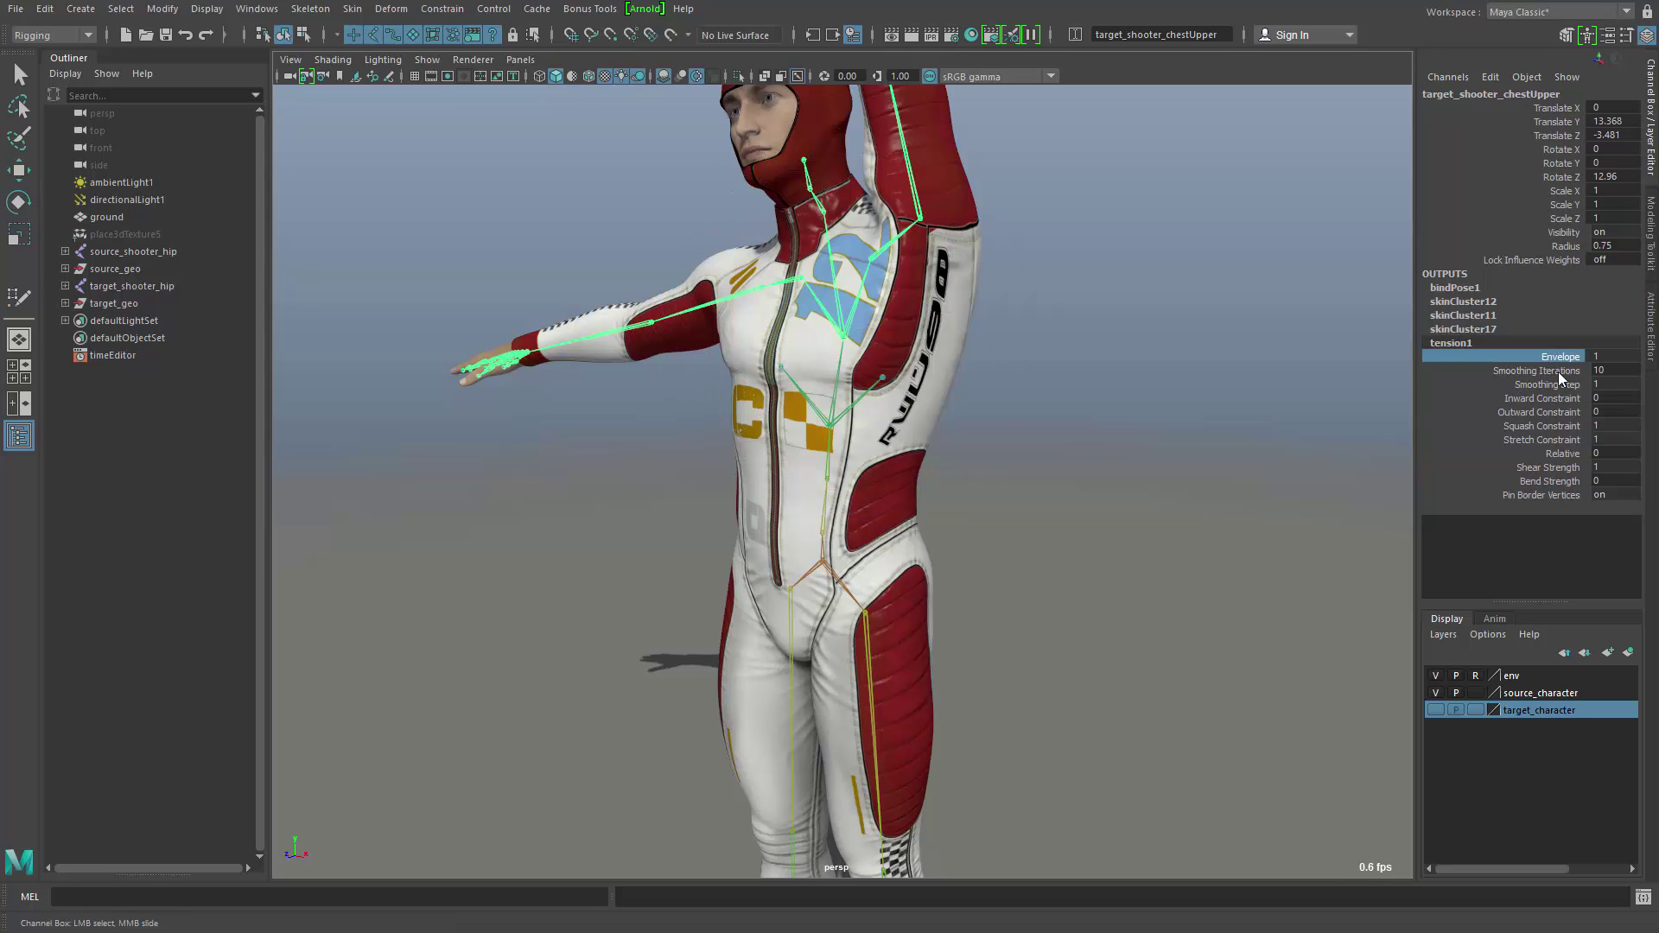
pyautogui.doubleClick(1618, 371)
pyautogui.write('2')
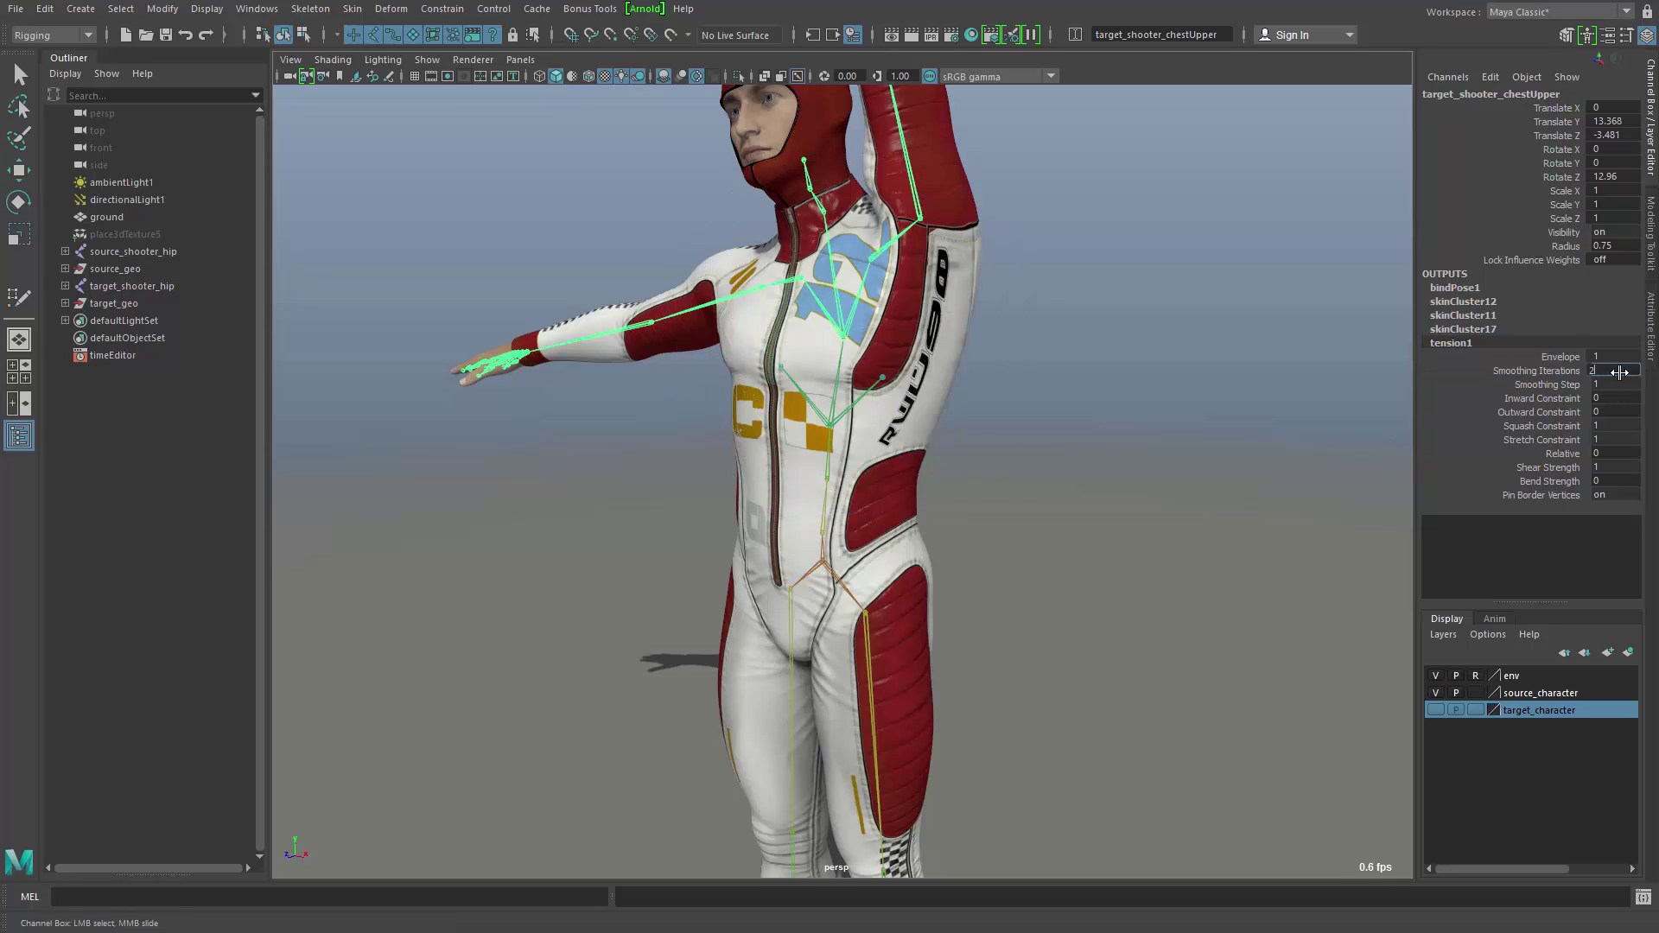
pyautogui.write('0')
pyautogui.press('Return')
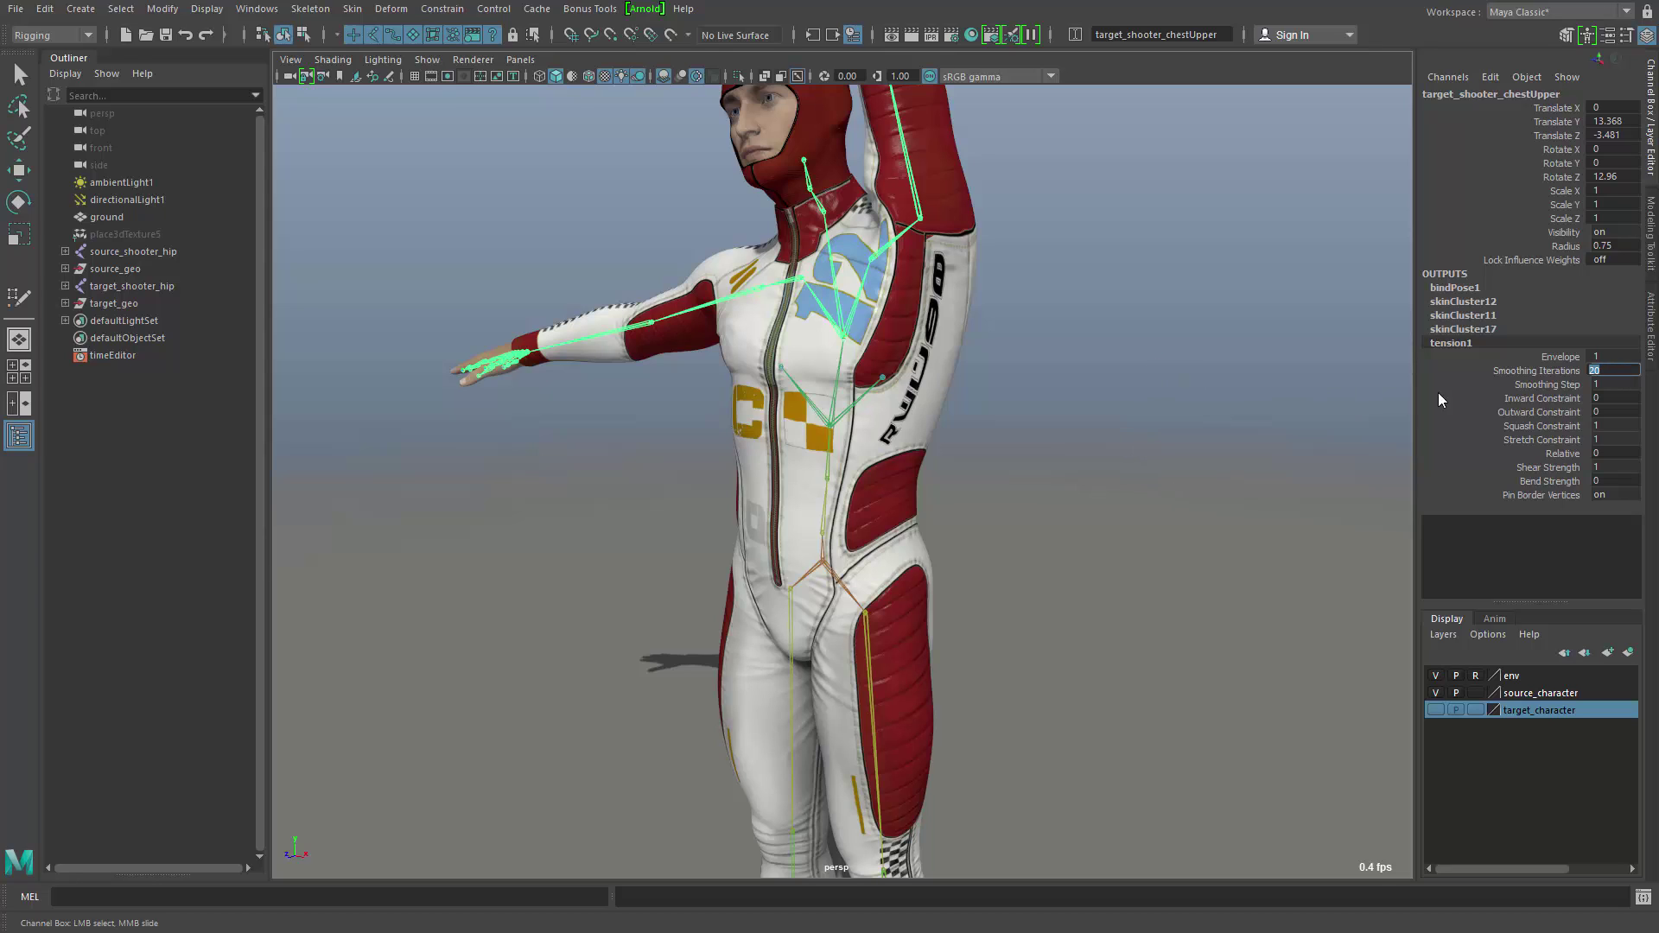
# Slide tension1's Envelope down to 0 and back to 1 to compare
pyautogui.click(1568, 358)
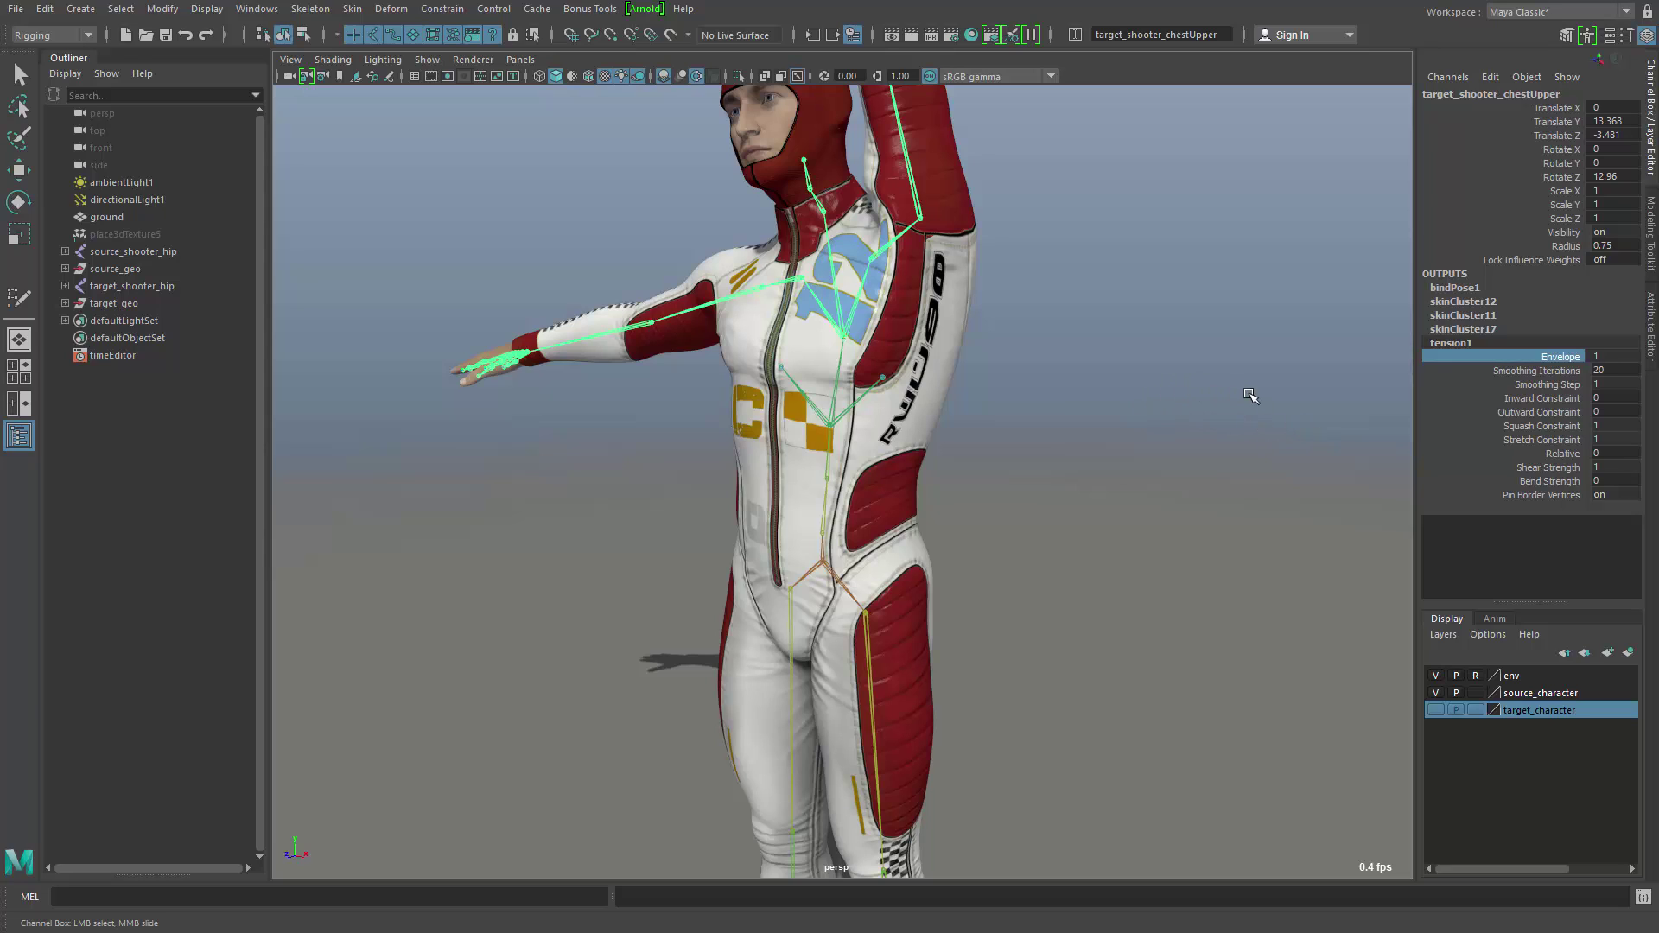
pyautogui.moveTo(1279, 391); pyautogui.dragTo(1111, 397, button='middle')
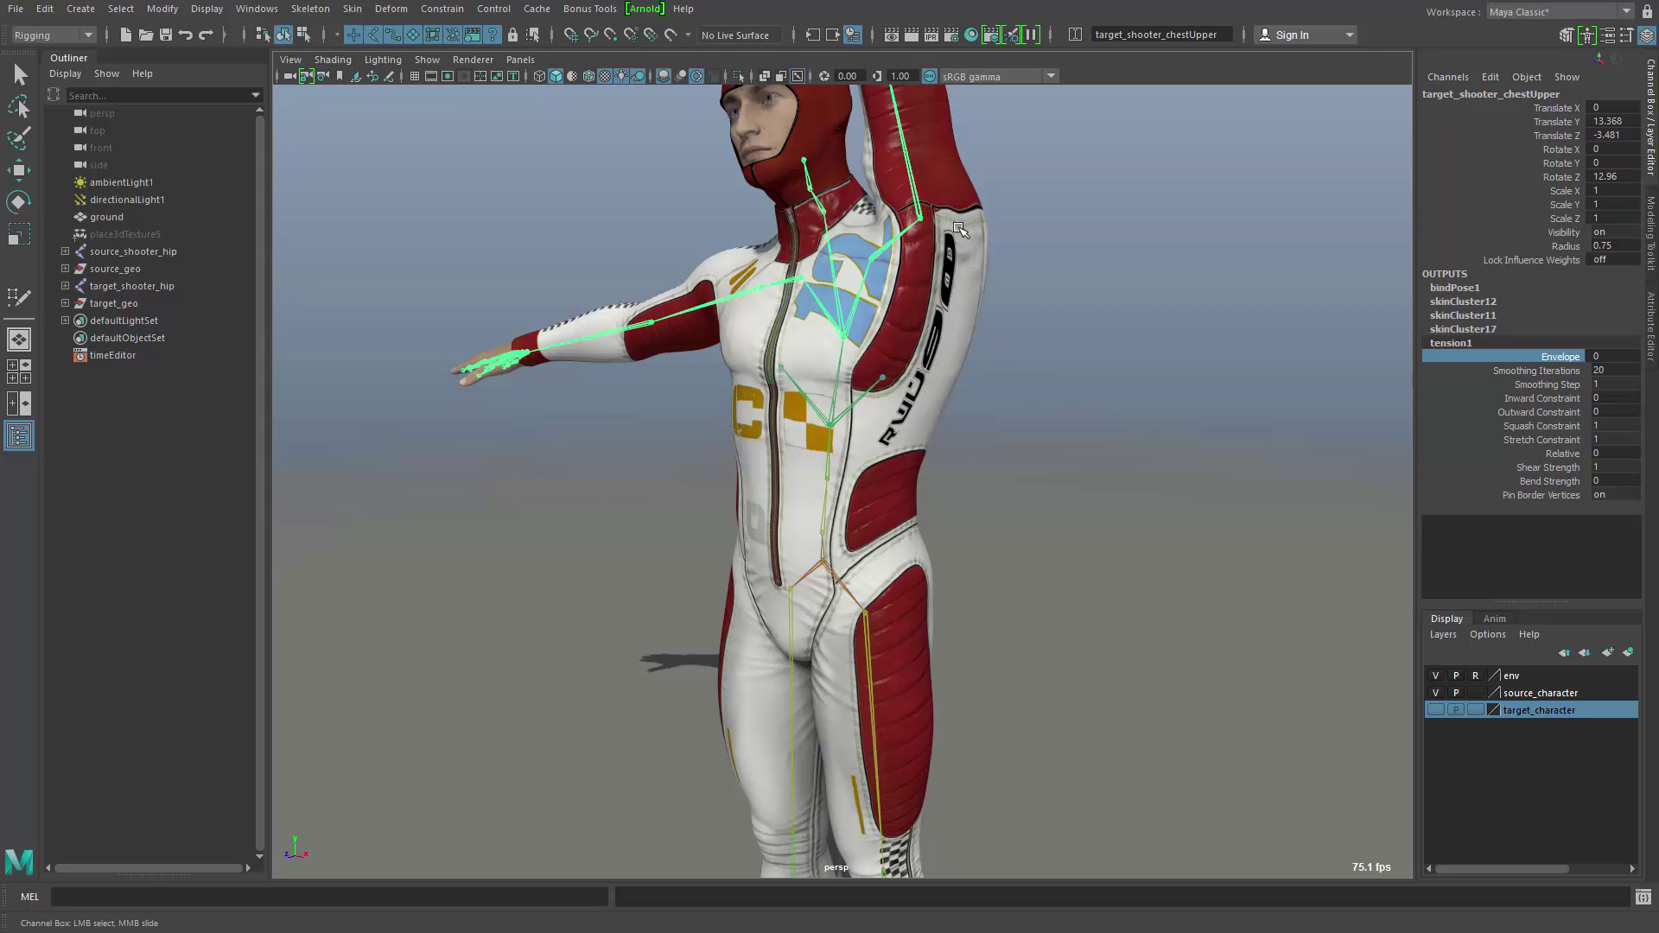
pyautogui.moveTo(1051, 471); pyautogui.dragTo(1181, 487, button='middle')
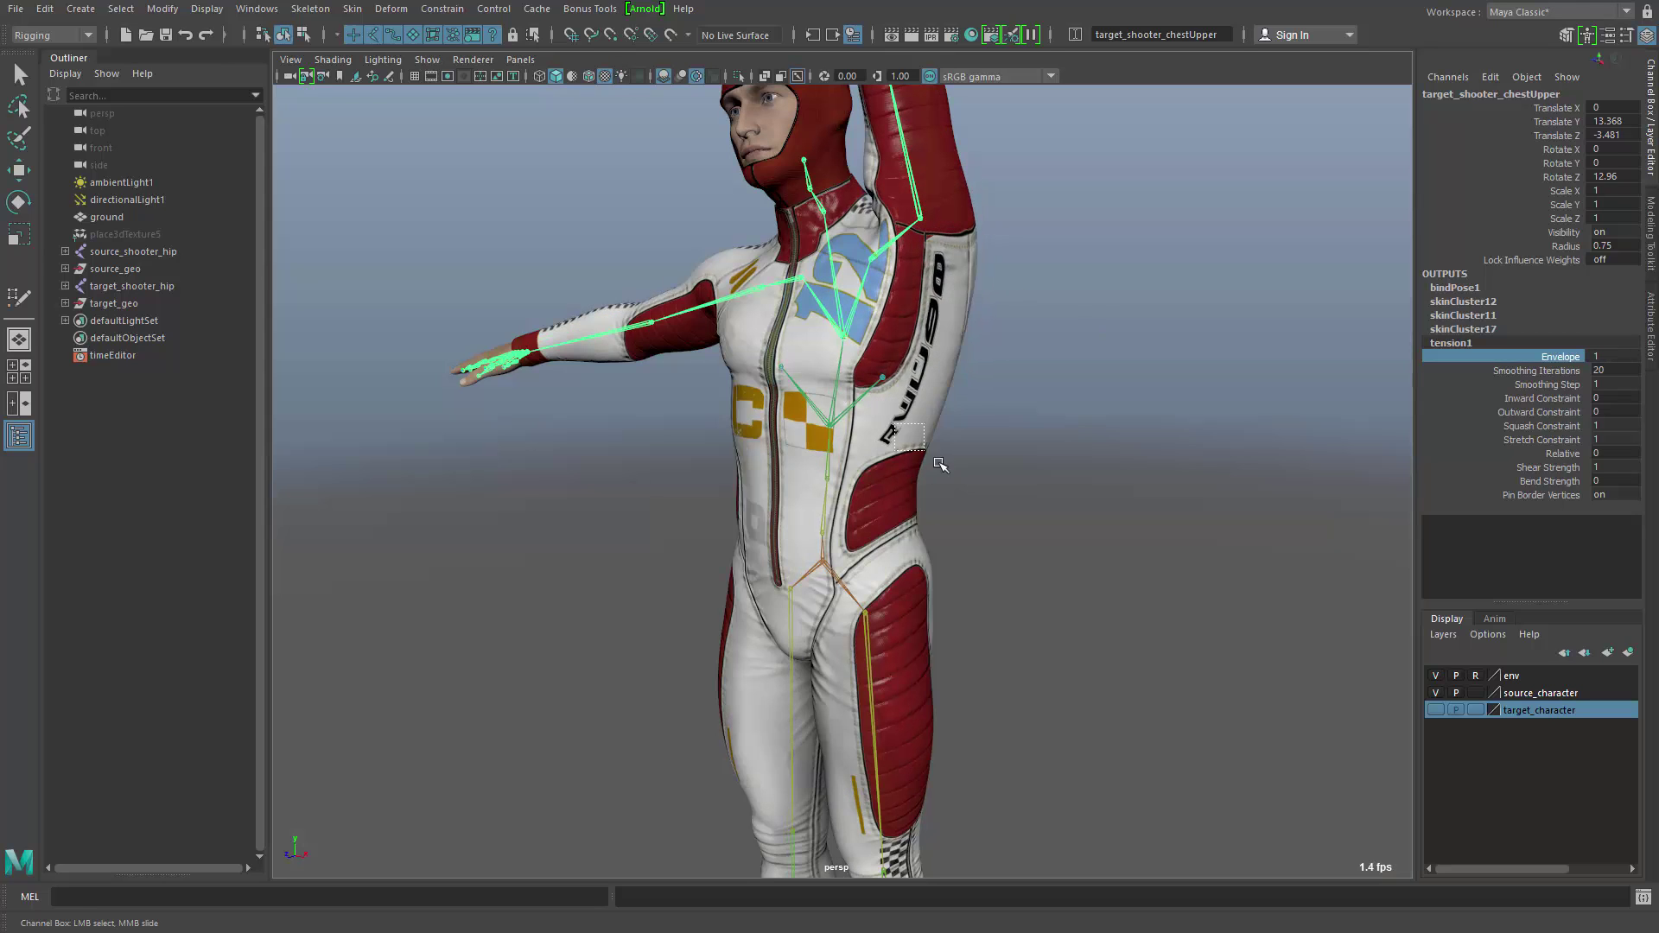
# On the LeatherSuit mesh, slide tension1's Envelope to 0 and back to 1
pyautogui.click(936, 463)
pyautogui.press('e')
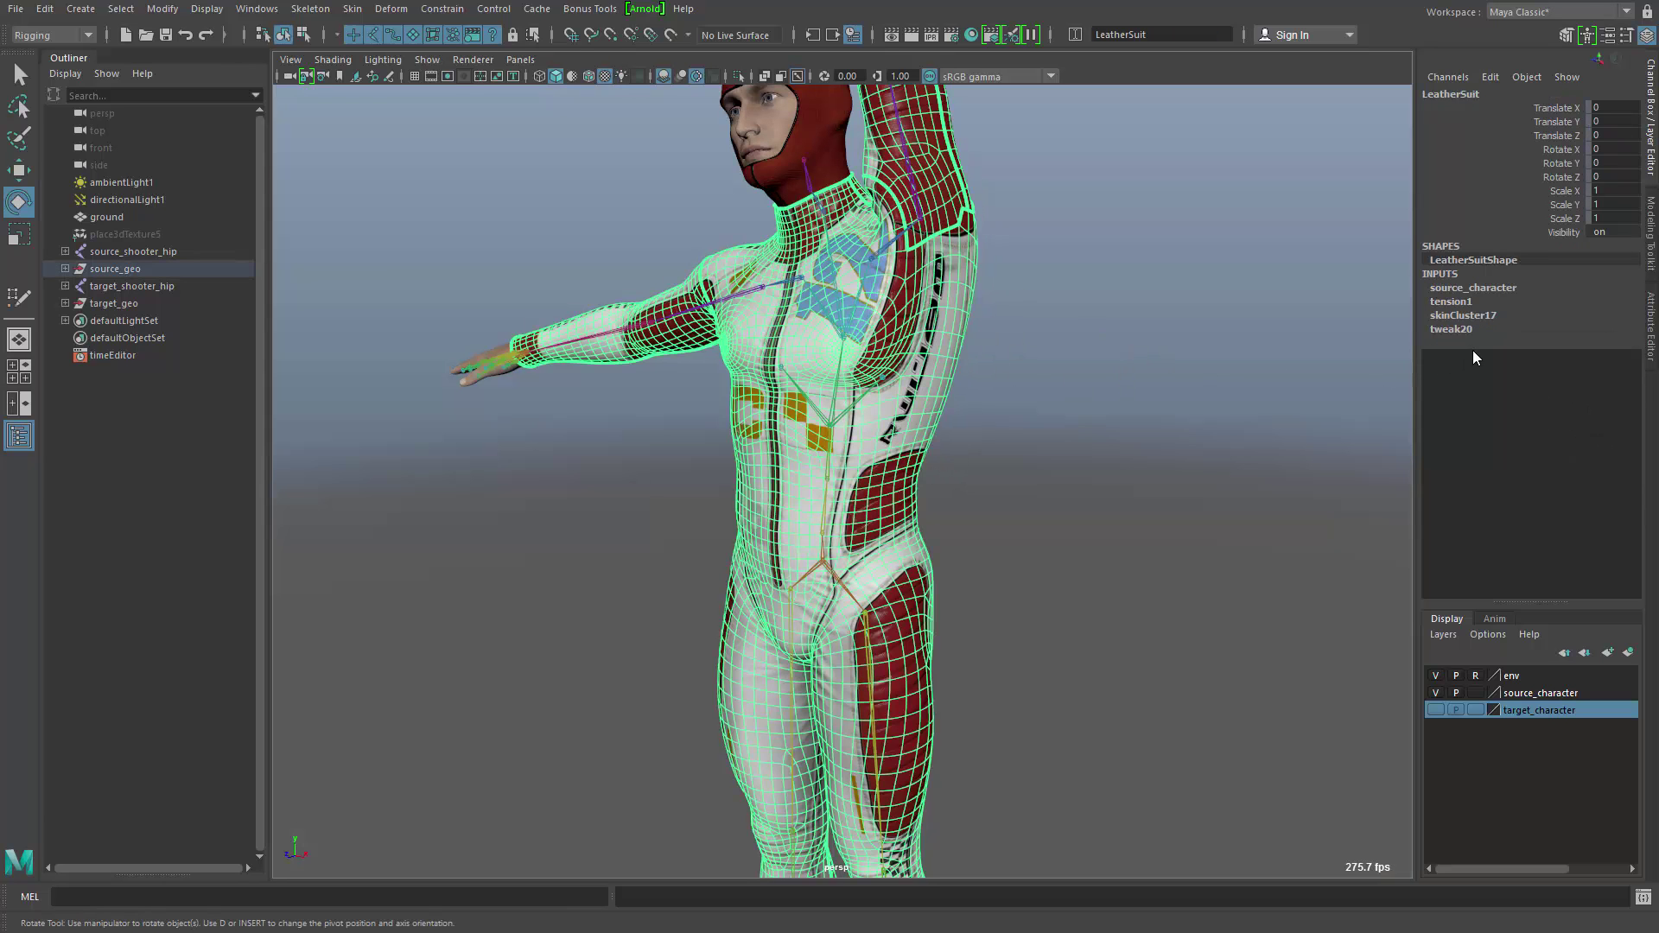
pyautogui.click(1456, 302)
pyautogui.click(1542, 317)
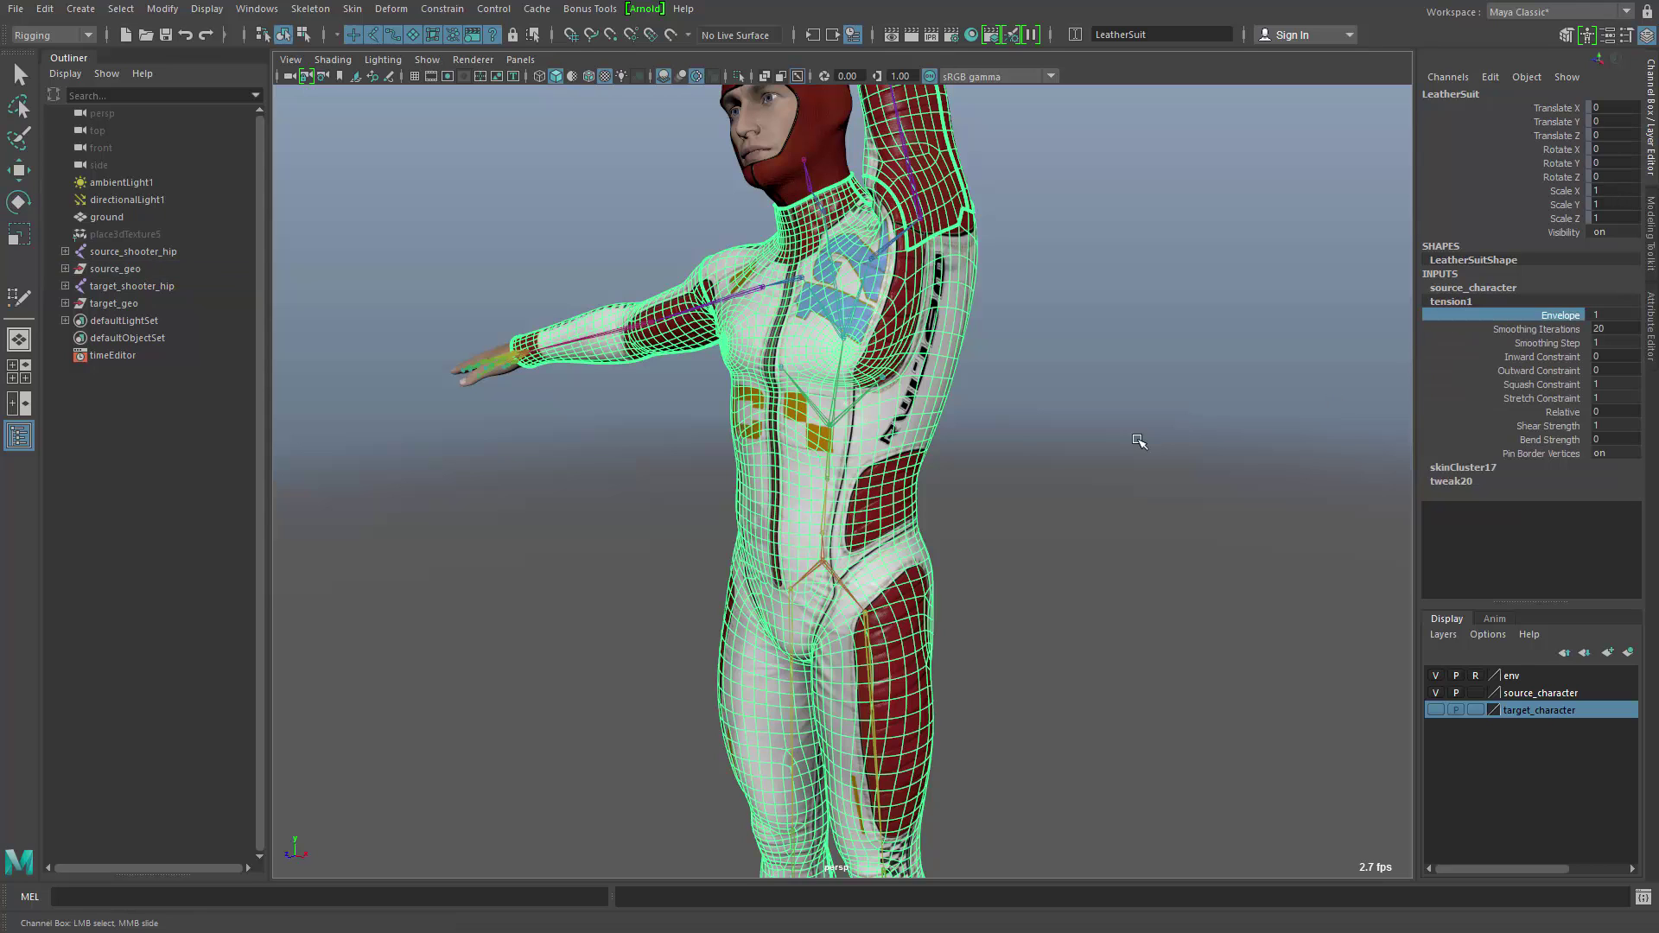
pyautogui.moveTo(1207, 346); pyautogui.dragTo(1170, 389, button='middle')
# Select the target's left shoulder joint
pyautogui.click(906, 167)
pyautogui.press('e')
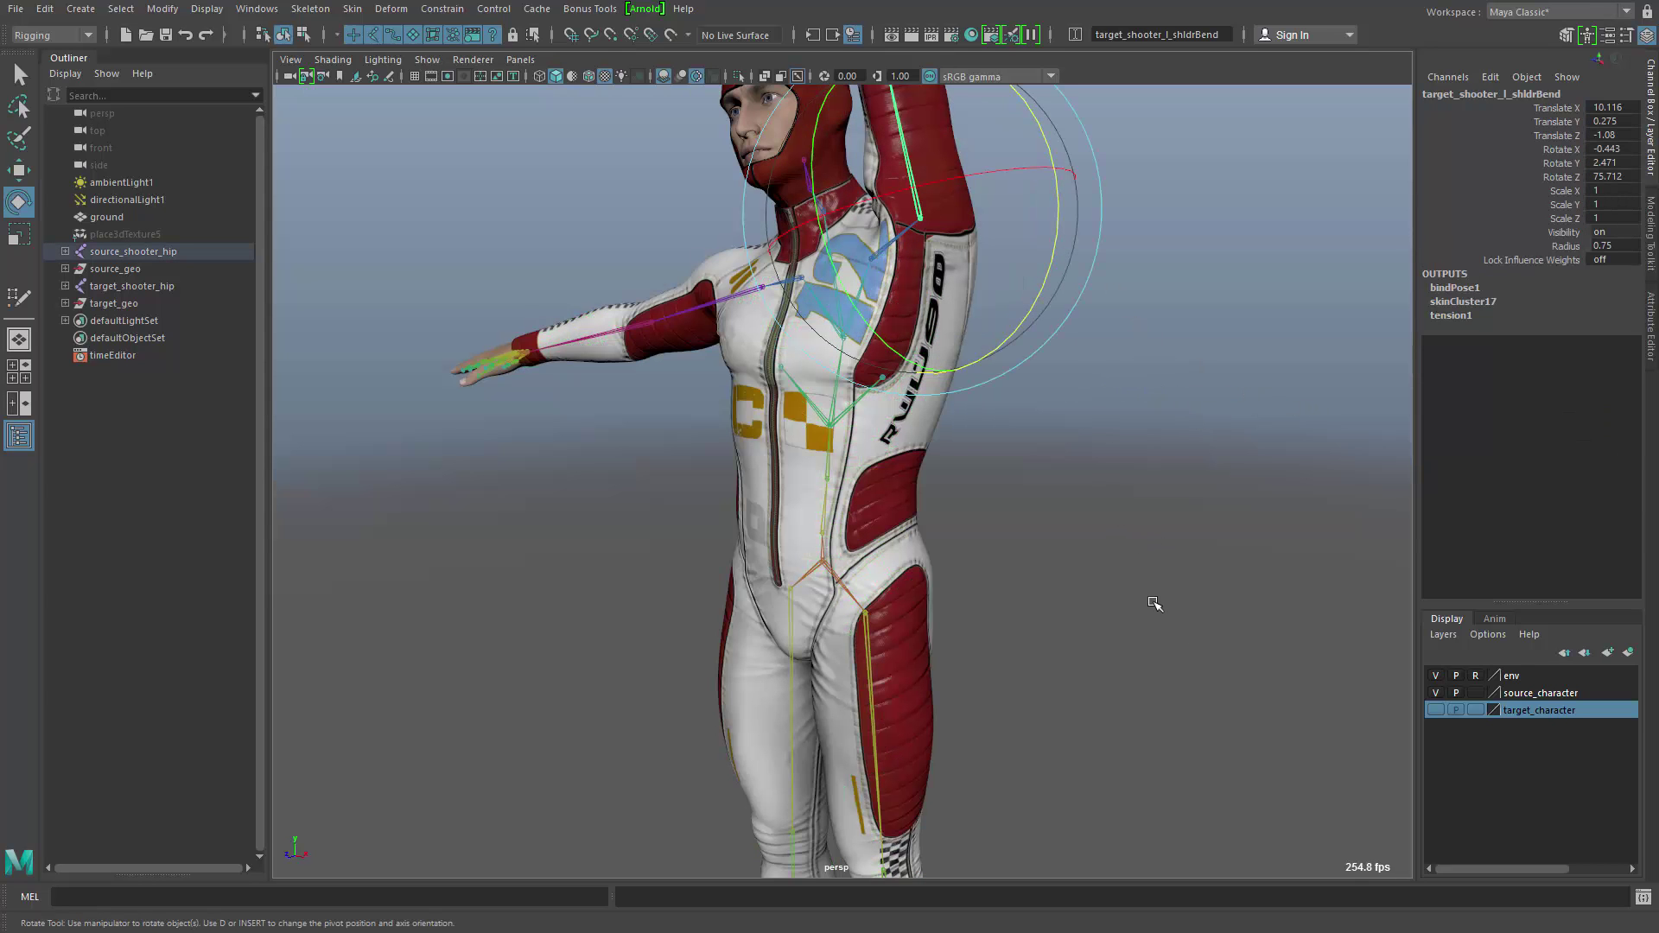
pyautogui.press('q')
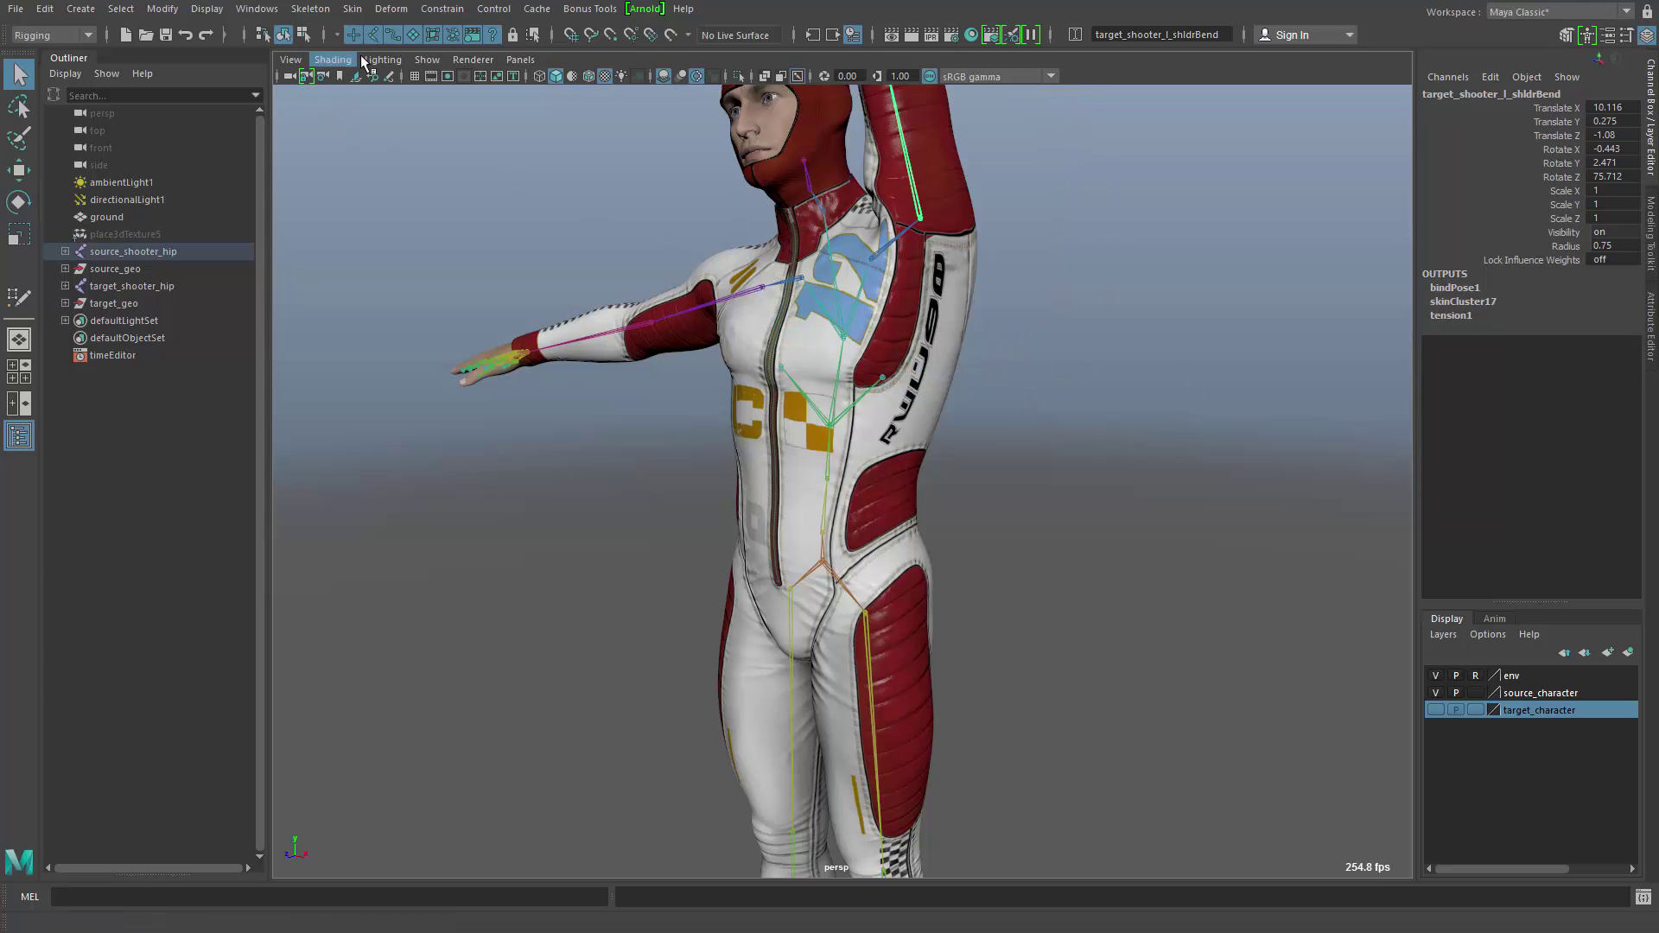
# Return the skeleton to its bind pose and tumble around to inspect the T-pose
pyautogui.click(354, 10)
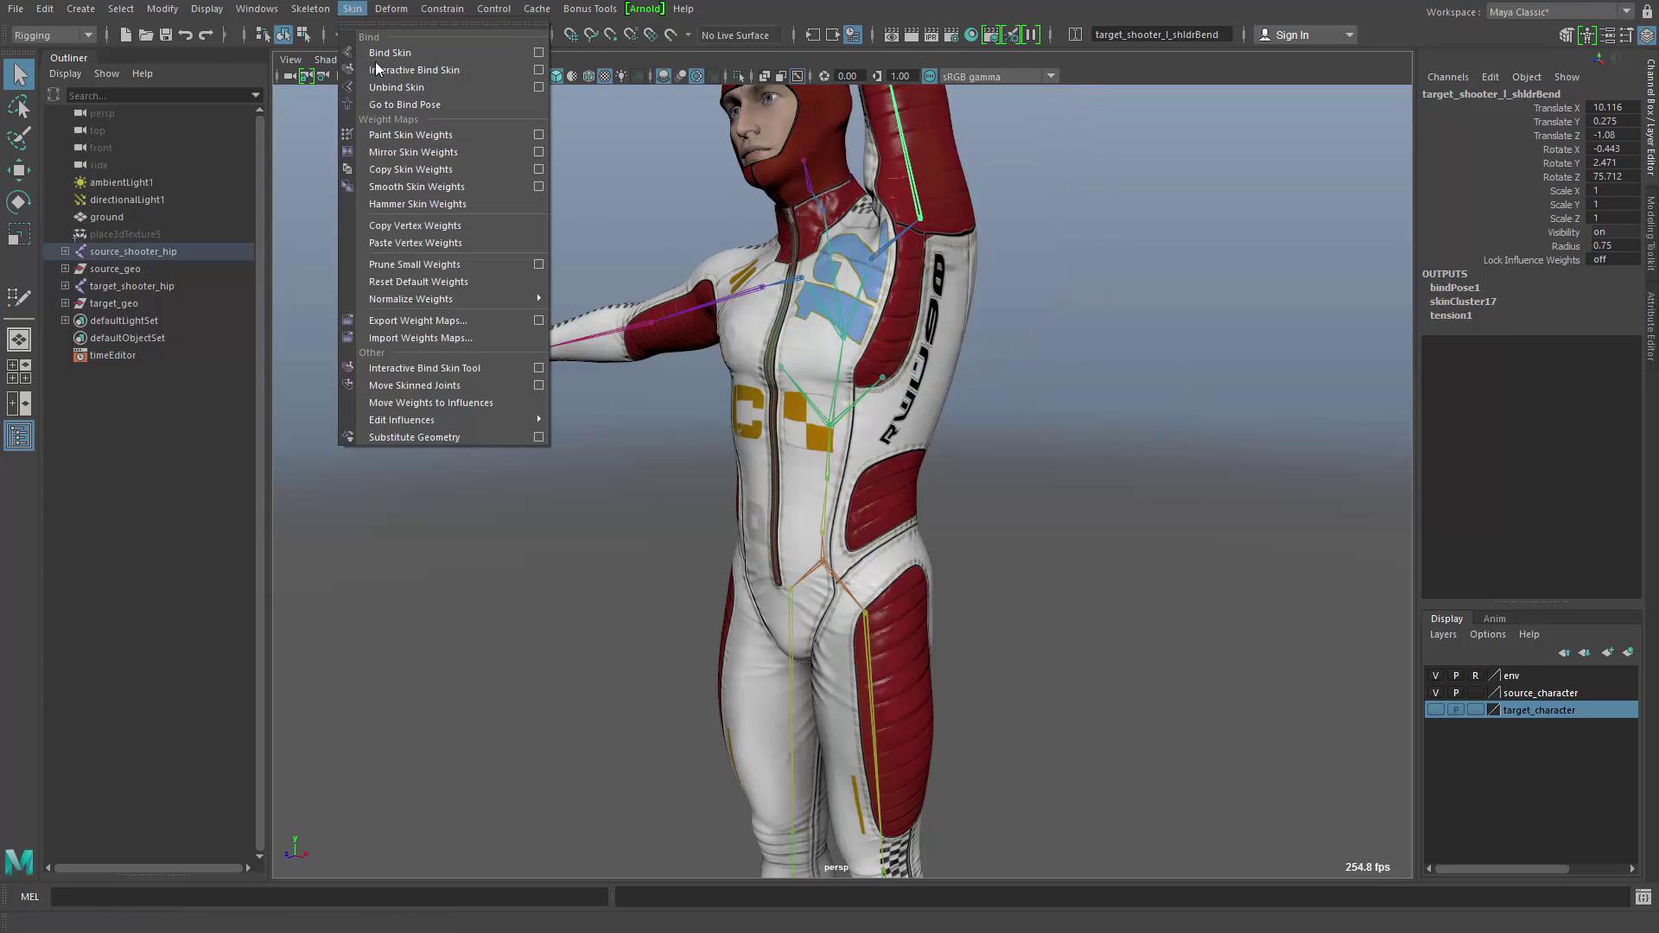
pyautogui.click(394, 103)
pyautogui.scroll(-5, 961, 500)
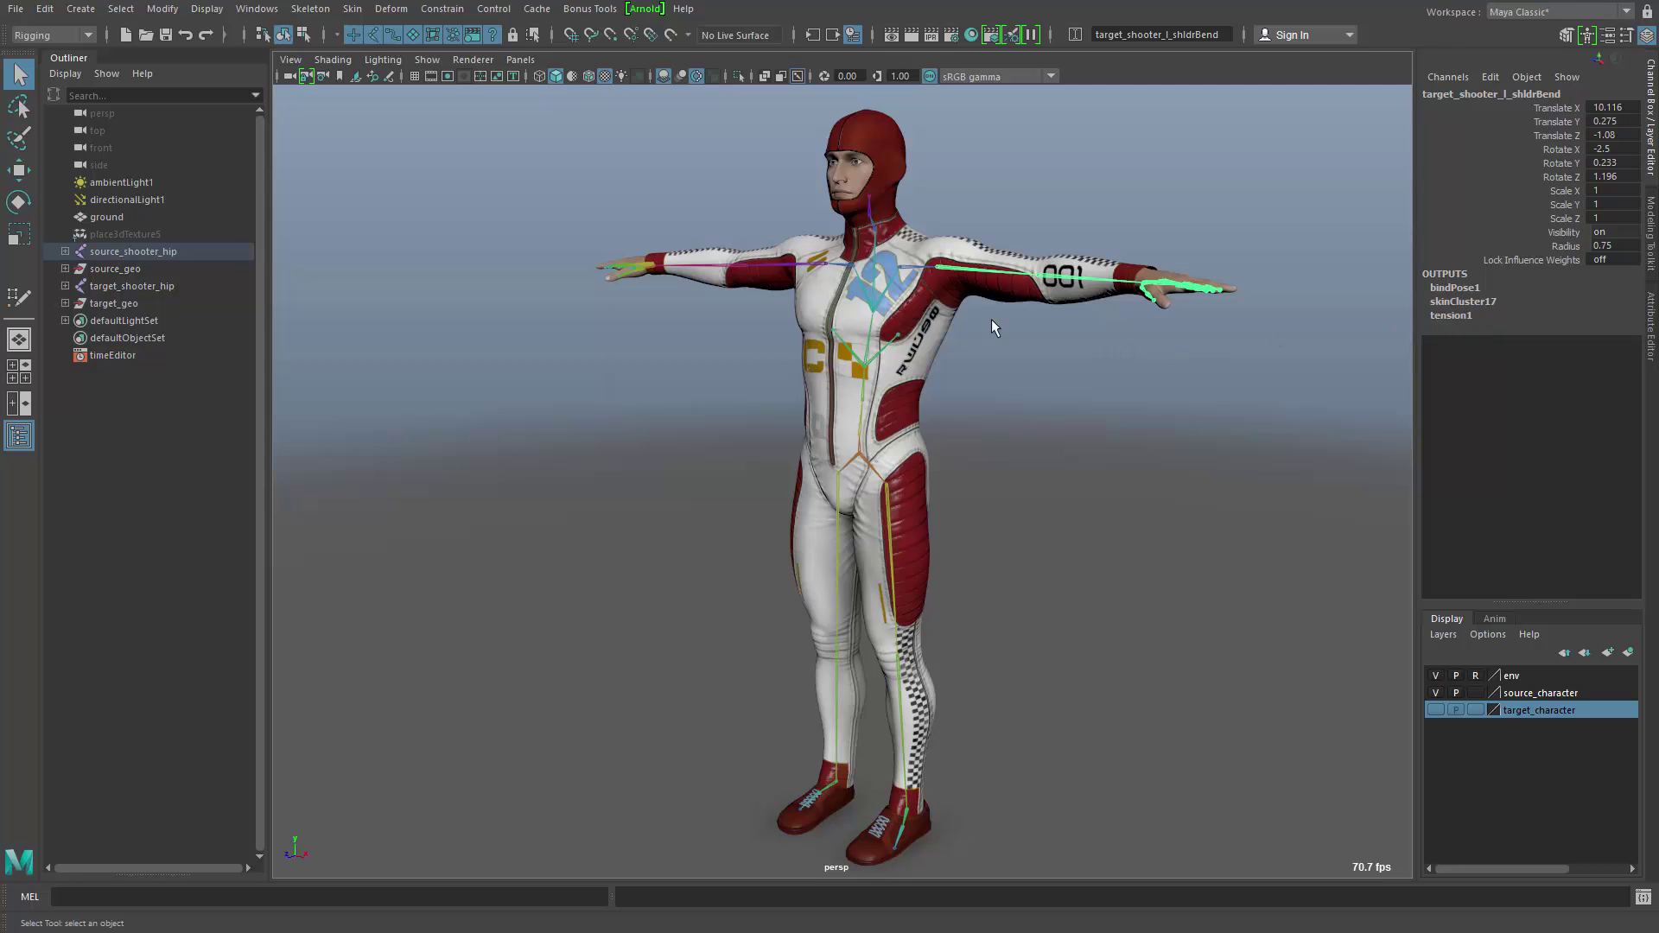
pyautogui.keyDown('alt'); pyautogui.moveTo(989, 396); pyautogui.dragTo(978, 434); pyautogui.keyUp('alt')
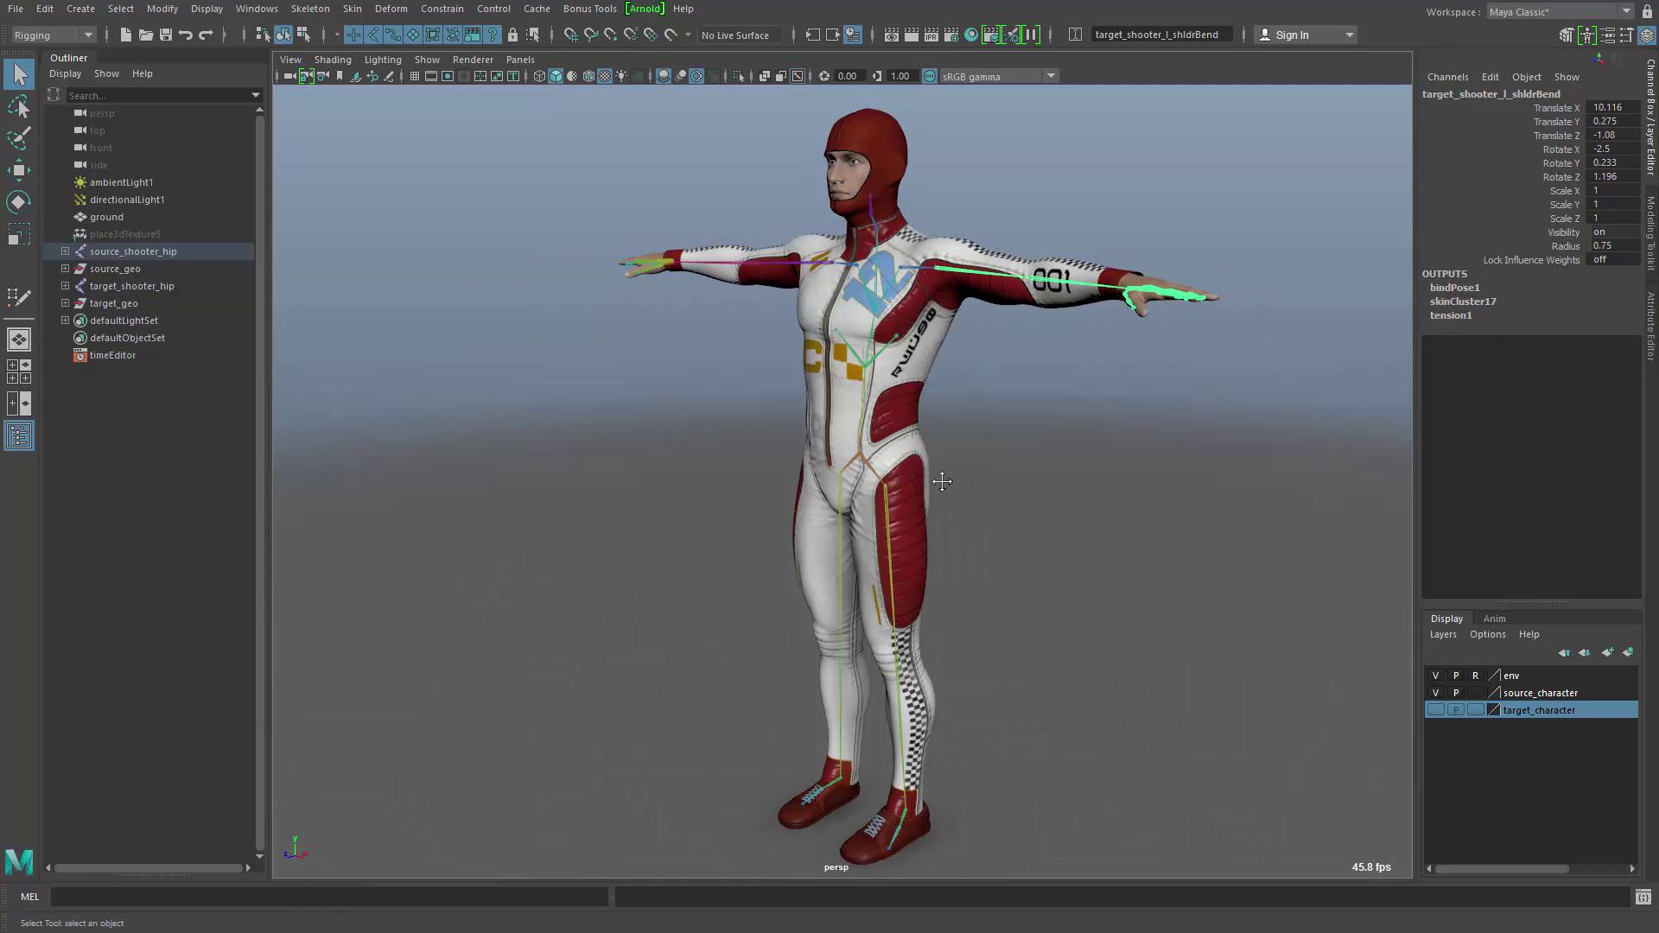
pyautogui.keyDown('alt'); pyautogui.moveTo(942, 481); pyautogui.dragTo(945, 464, button='middle'); pyautogui.keyUp('alt')
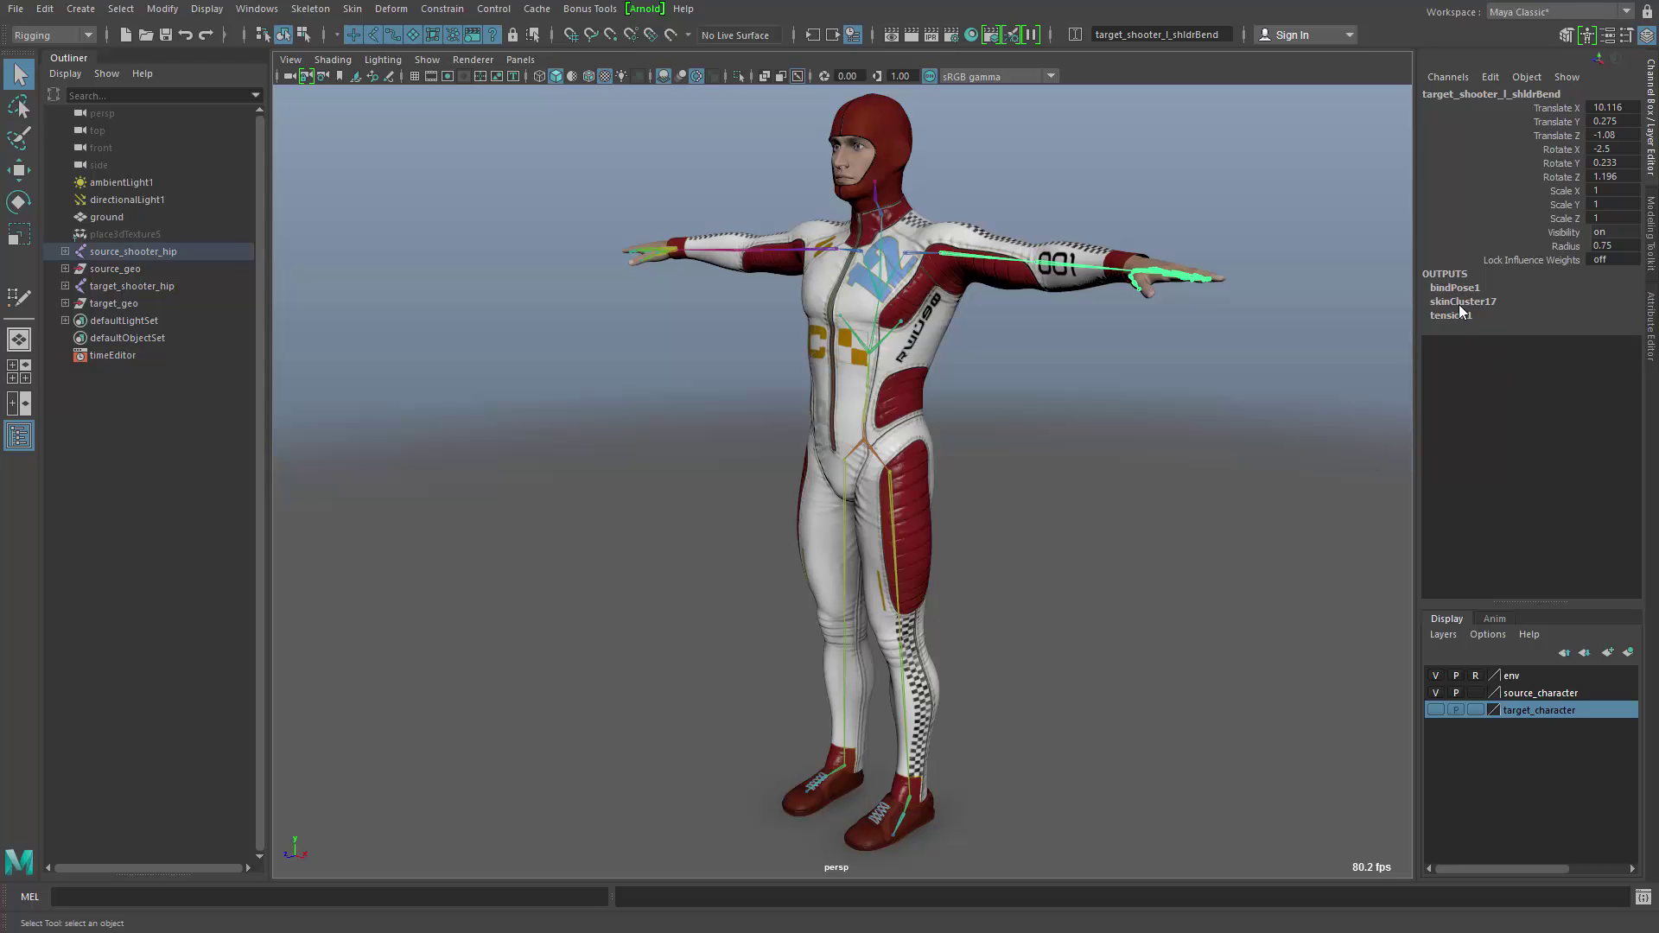
pyautogui.keyDown('alt'); pyautogui.moveTo(1020, 510); pyautogui.dragTo(985, 484); pyautogui.keyUp('alt')
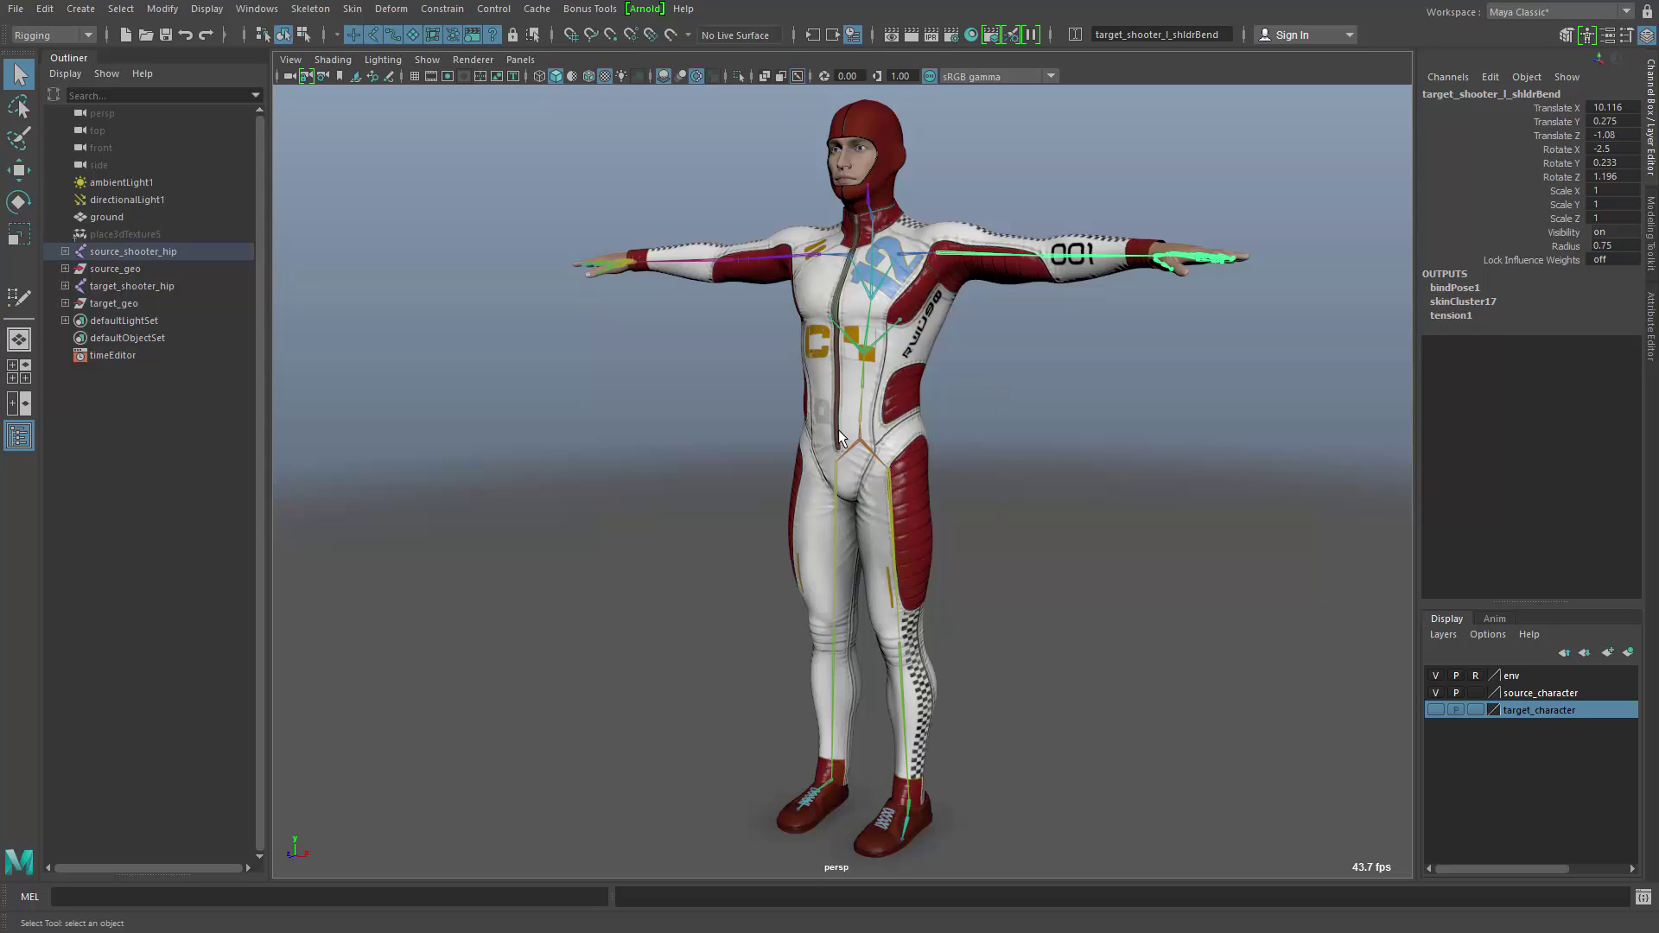
# Move source_shooter_hip to Translate X -121.701 and show the target_character layer
pyautogui.click(894, 573)
pyautogui.press('w')
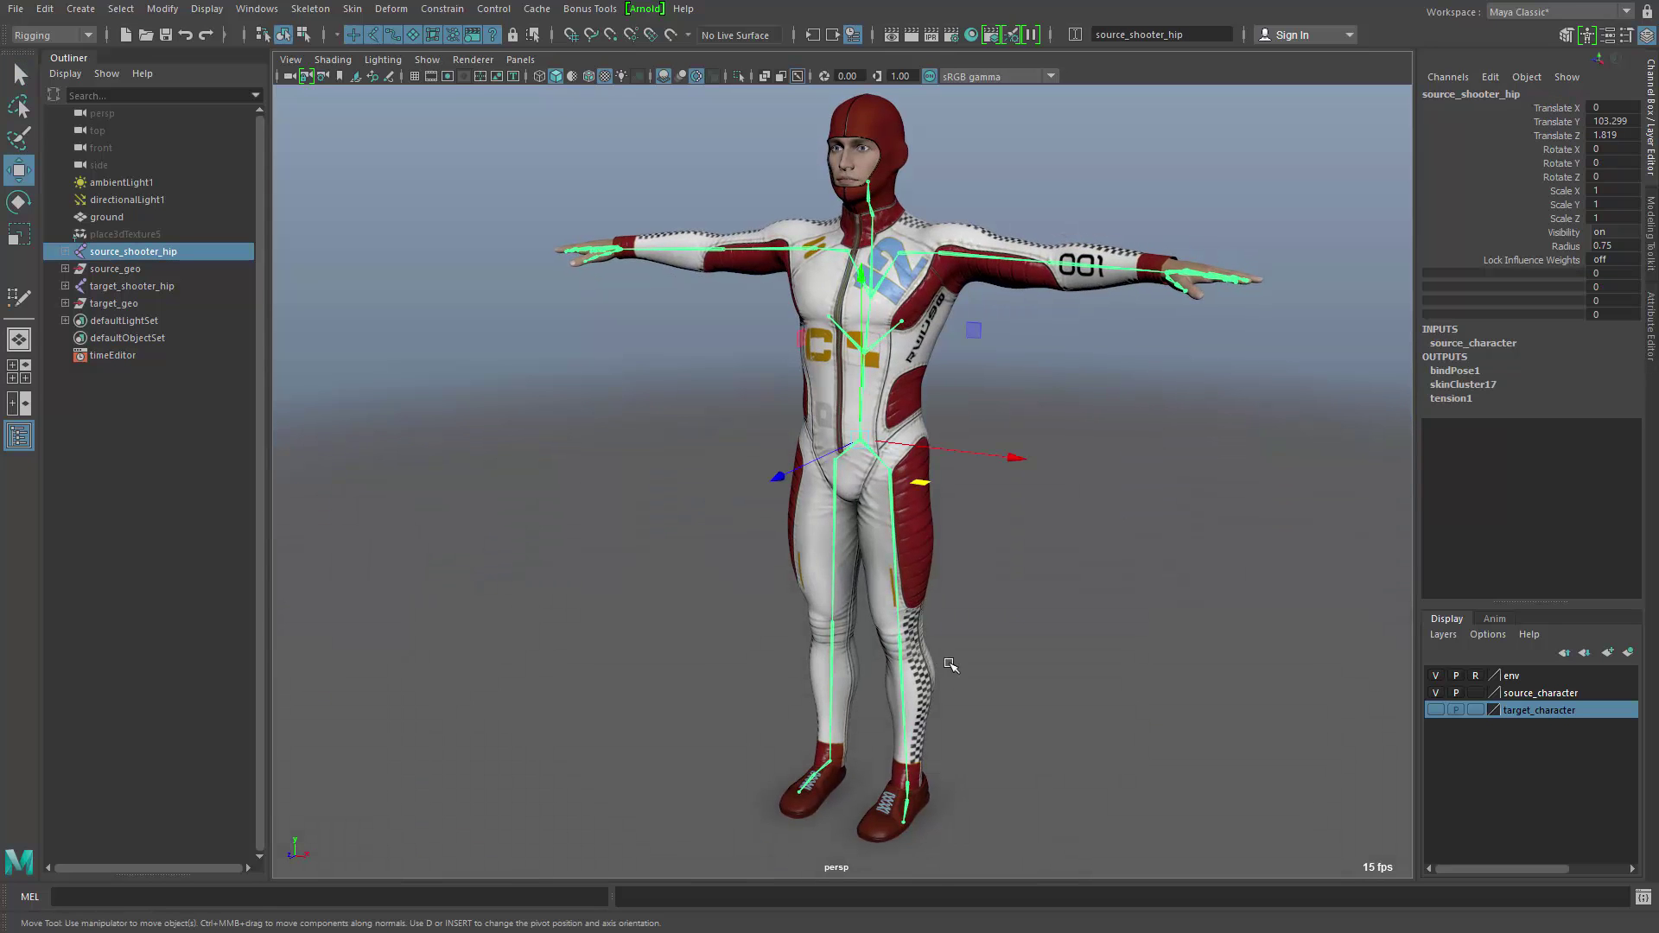
pyautogui.moveTo(1020, 460); pyautogui.dragTo(626, 409)
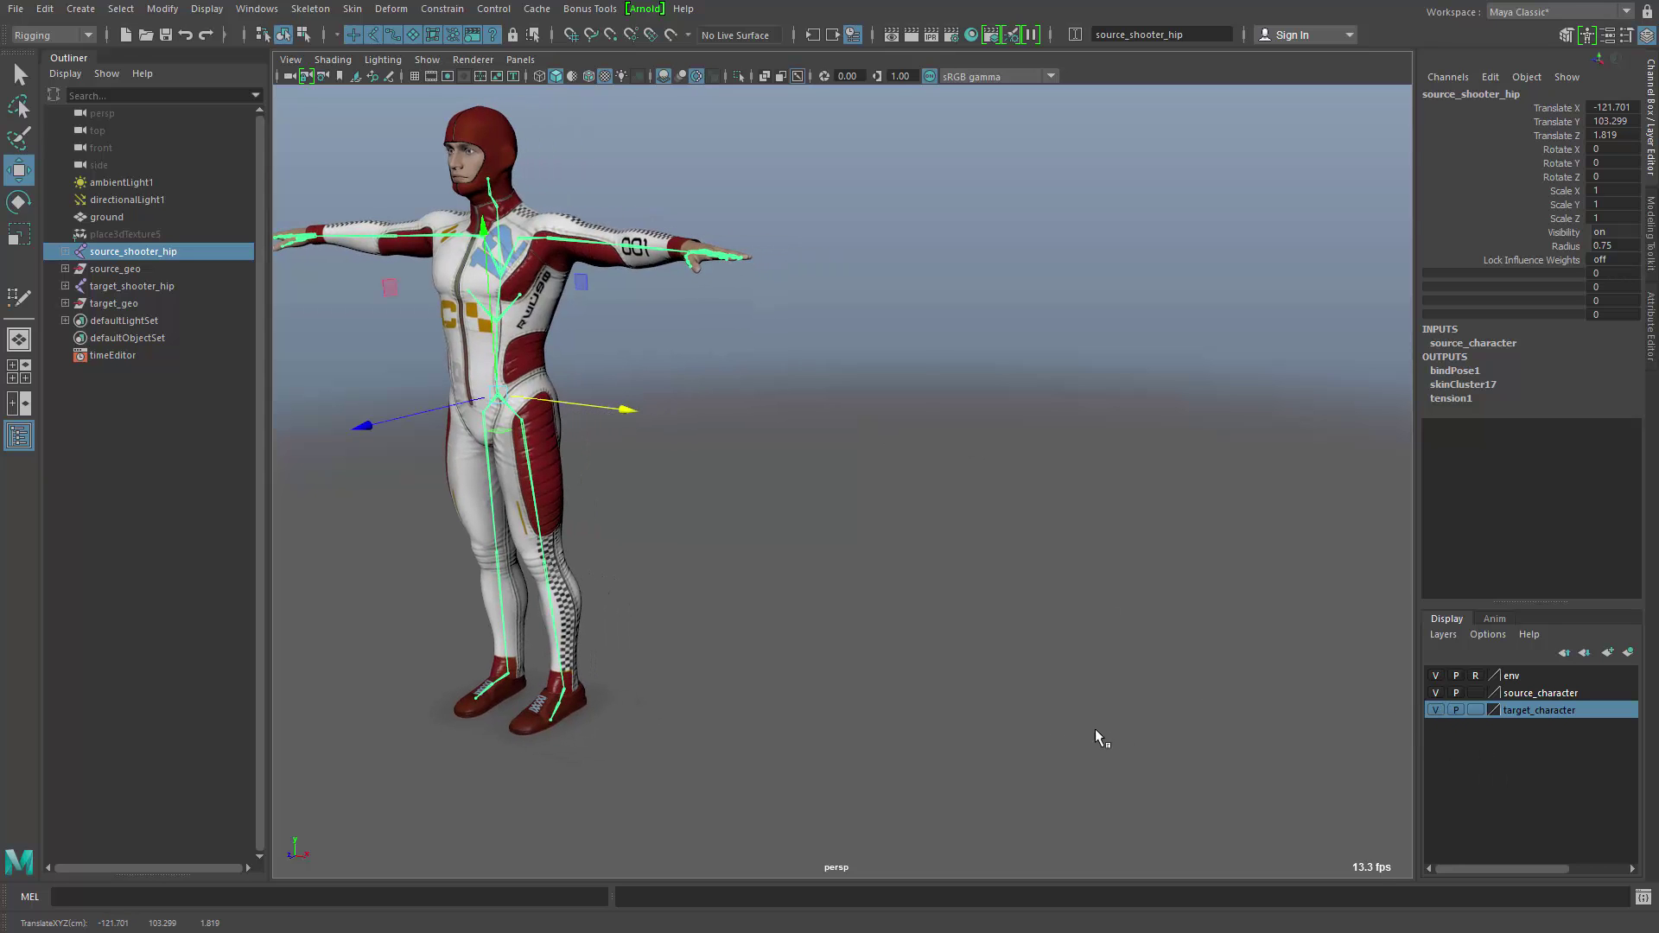
pyautogui.keyDown('alt'); pyautogui.moveTo(926, 633); pyautogui.dragTo(1009, 484); pyautogui.keyUp('alt')
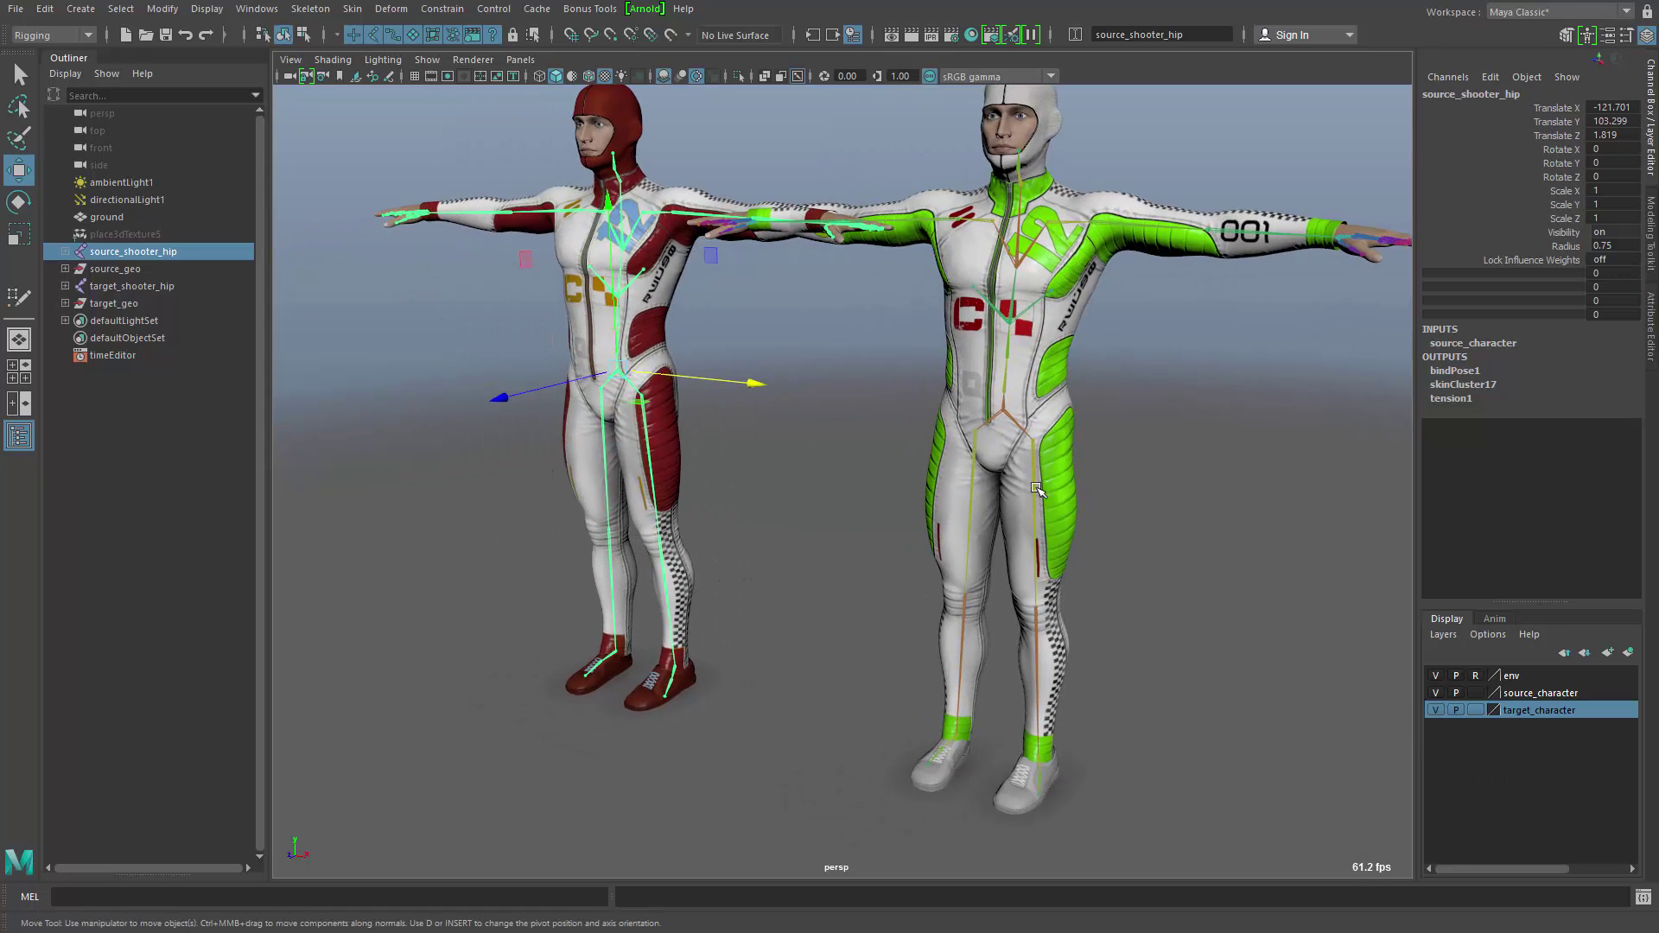
# Rotate the target's left thigh joint to test the suit's deformation
pyautogui.click(1106, 527)
pyautogui.click(1024, 560)
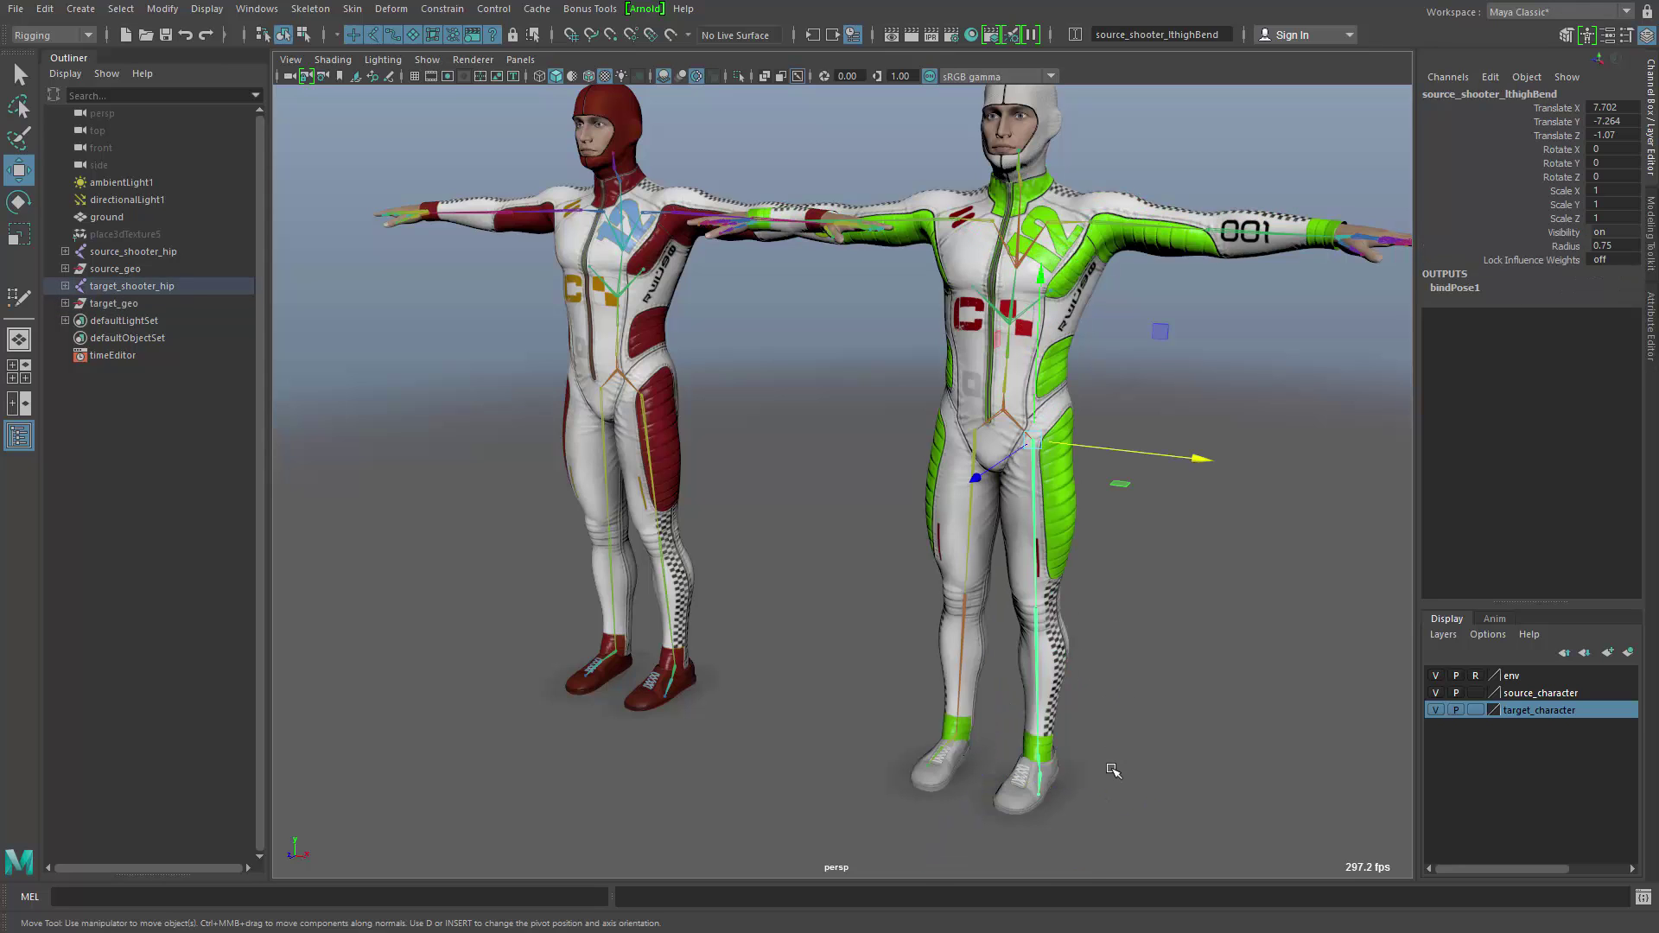
pyautogui.press('e')
pyautogui.keyDown('alt'); pyautogui.moveTo(1085, 781); pyautogui.dragTo(1244, 736, button='middle'); pyautogui.keyUp('alt')
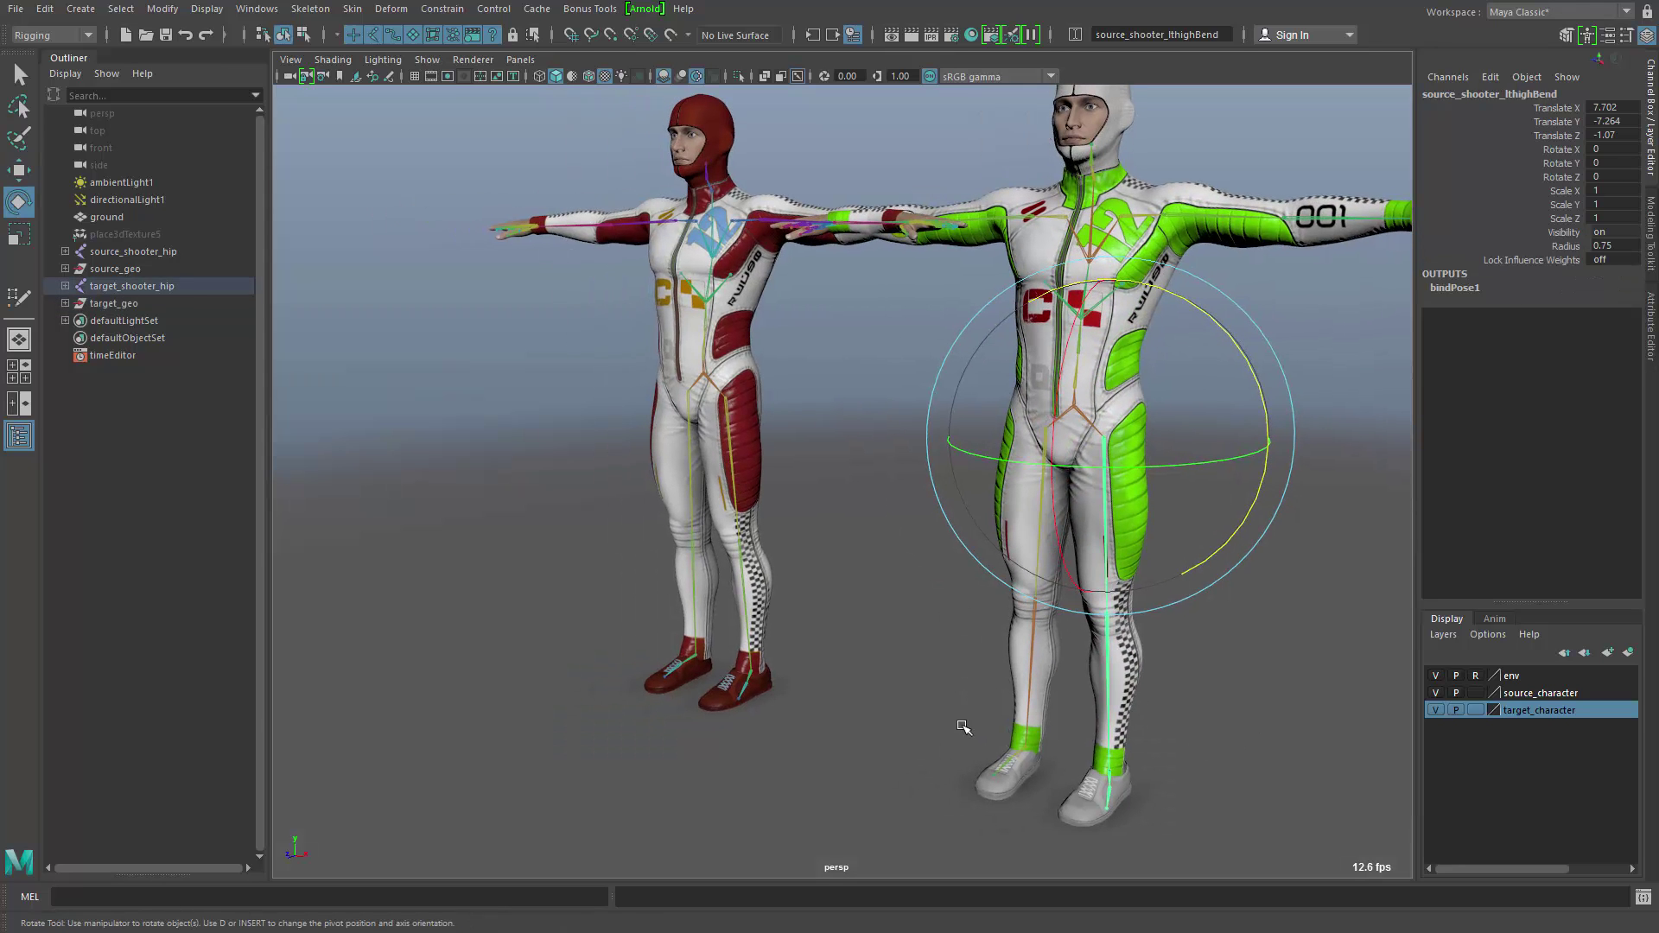
pyautogui.press('q')
# Select the source and target hip skeletons and LeatherSuit meshes in turn
pyautogui.keyDown('alt'); pyautogui.moveTo(755, 564); pyautogui.dragTo(731, 494); pyautogui.keyUp('alt')
pyautogui.click(625, 418)
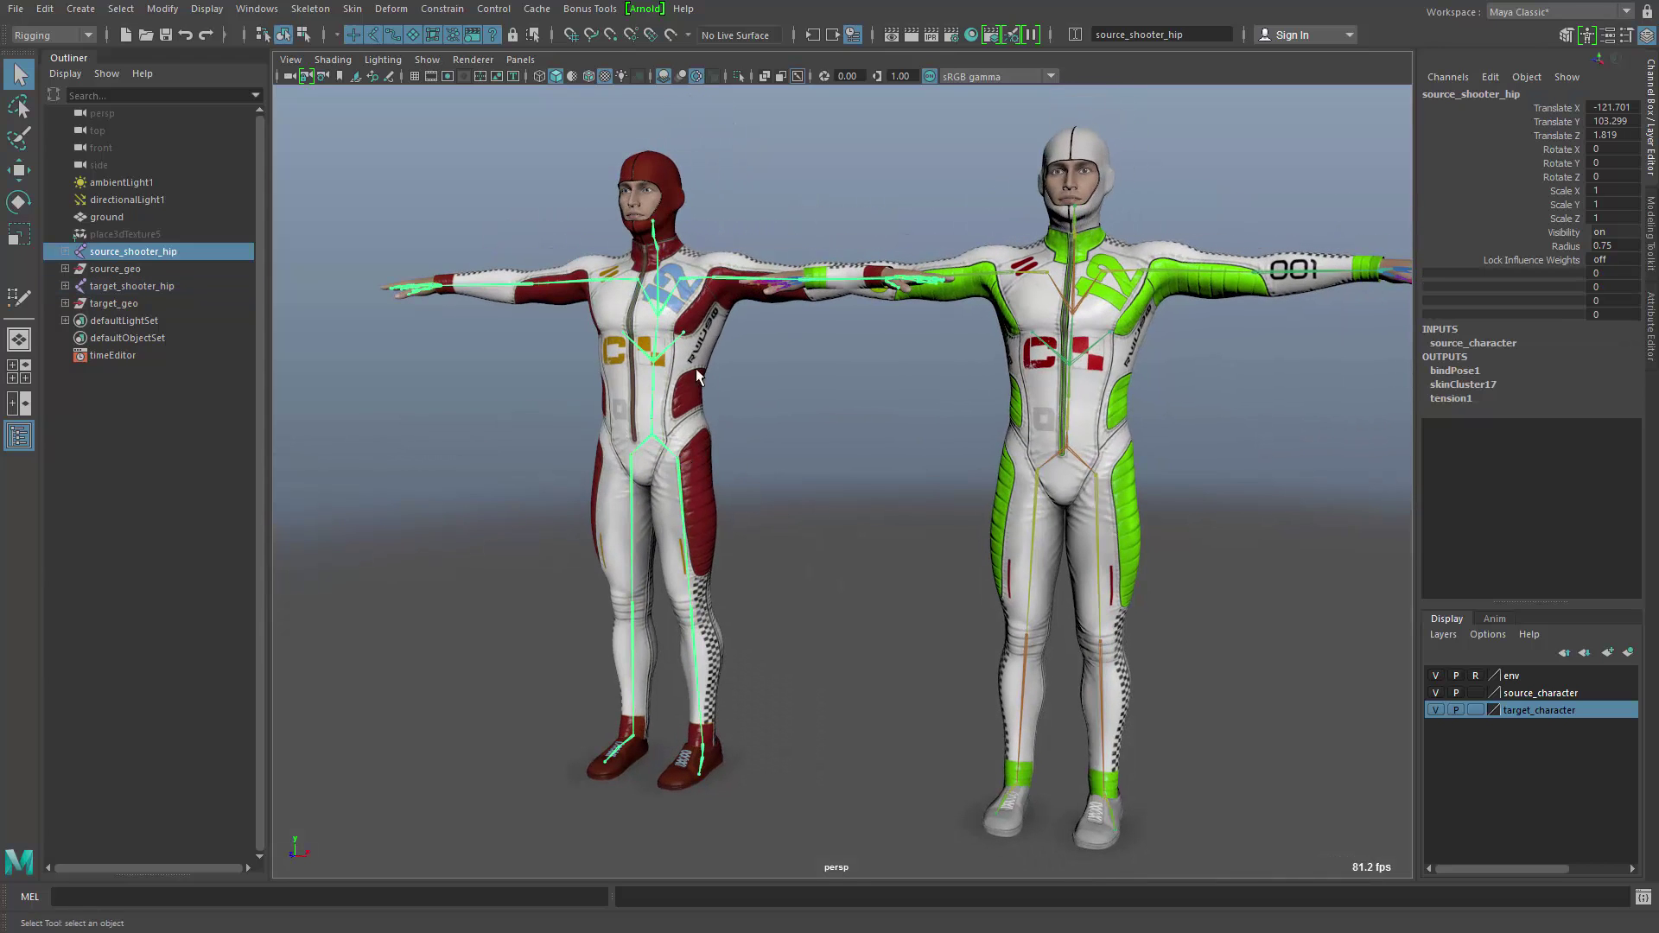
pyautogui.click(655, 344)
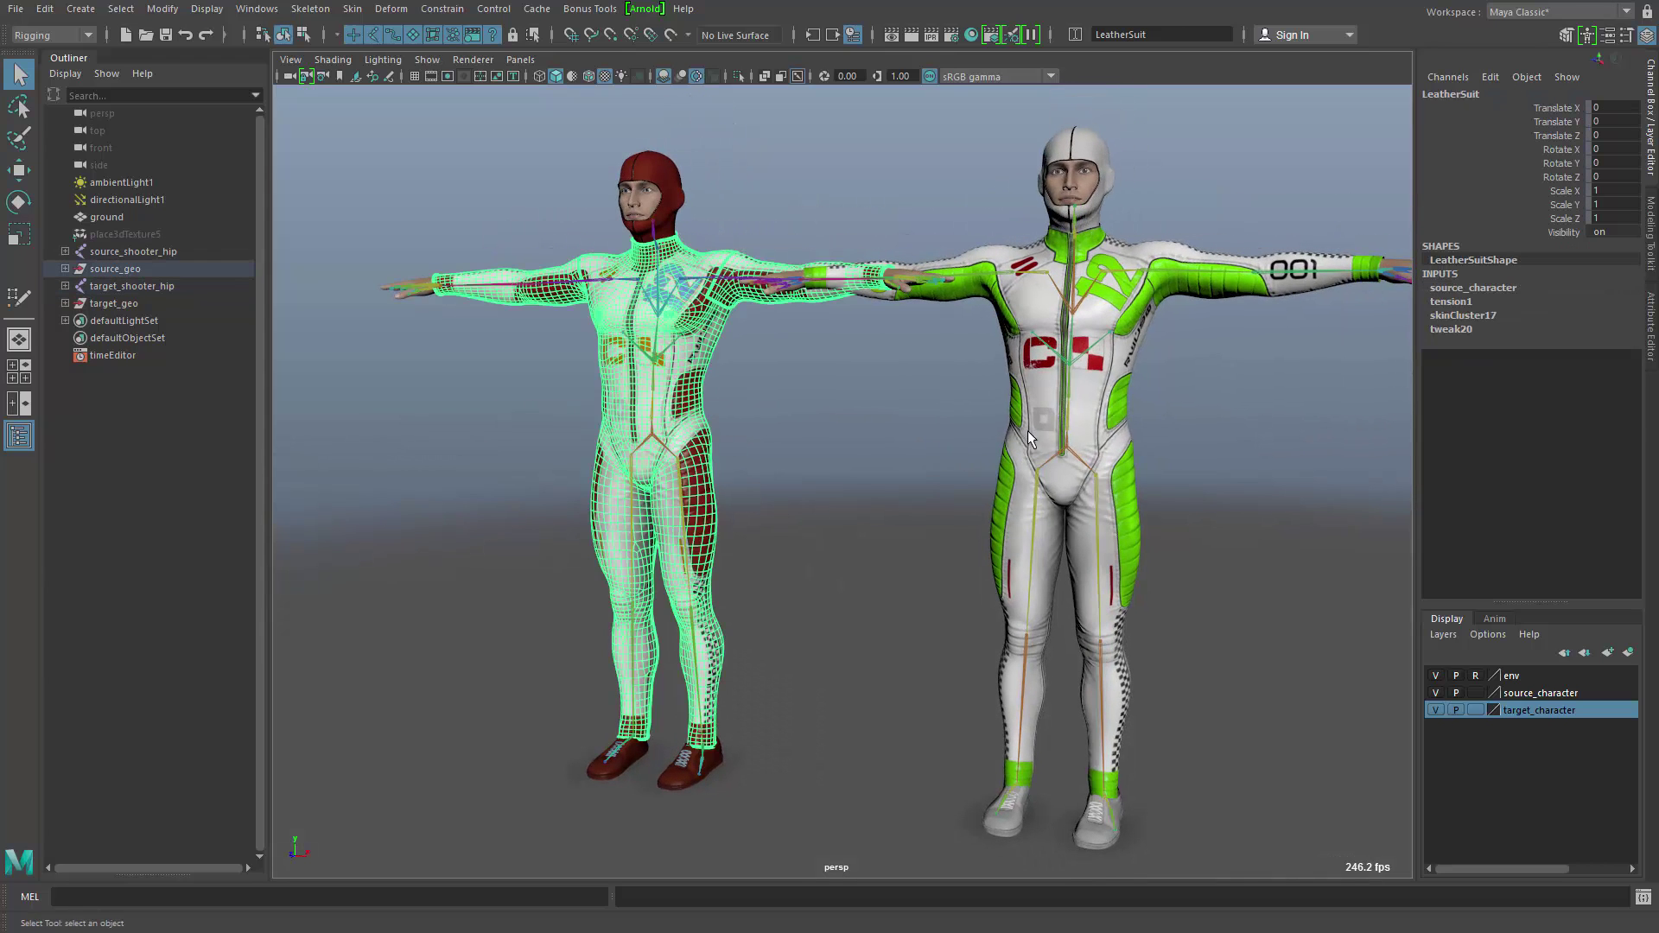
pyautogui.click(1066, 448)
pyautogui.click(1117, 407)
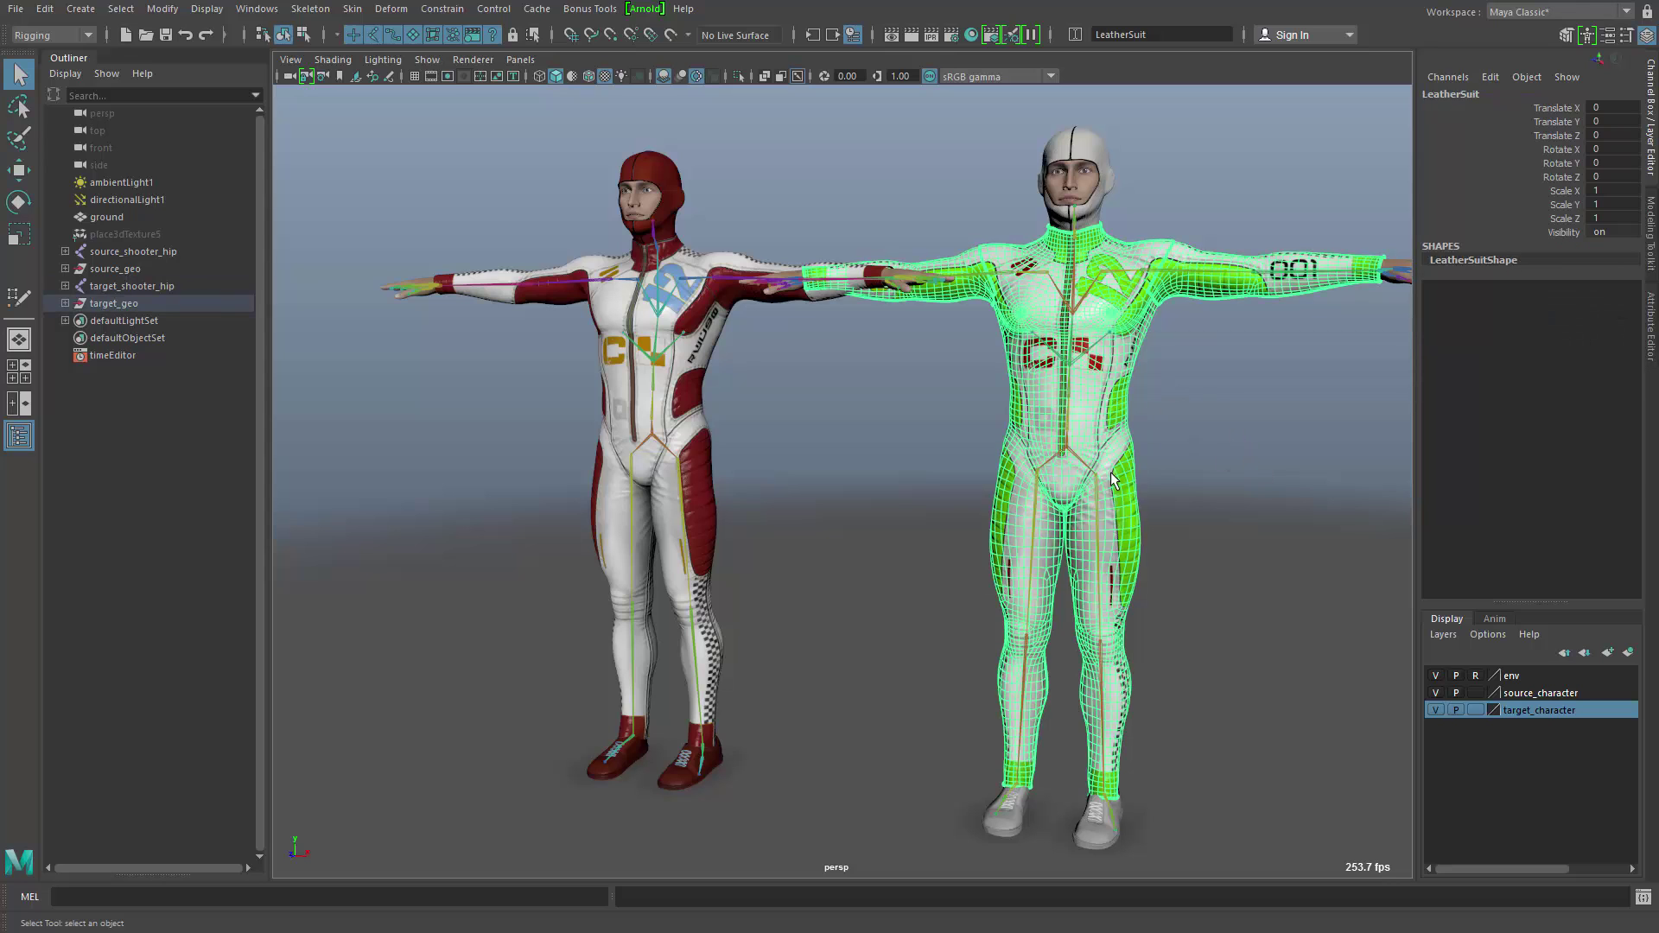
pyautogui.keyDown('alt'); pyautogui.moveTo(1071, 469); pyautogui.dragTo(678, 287); pyautogui.keyUp('alt')
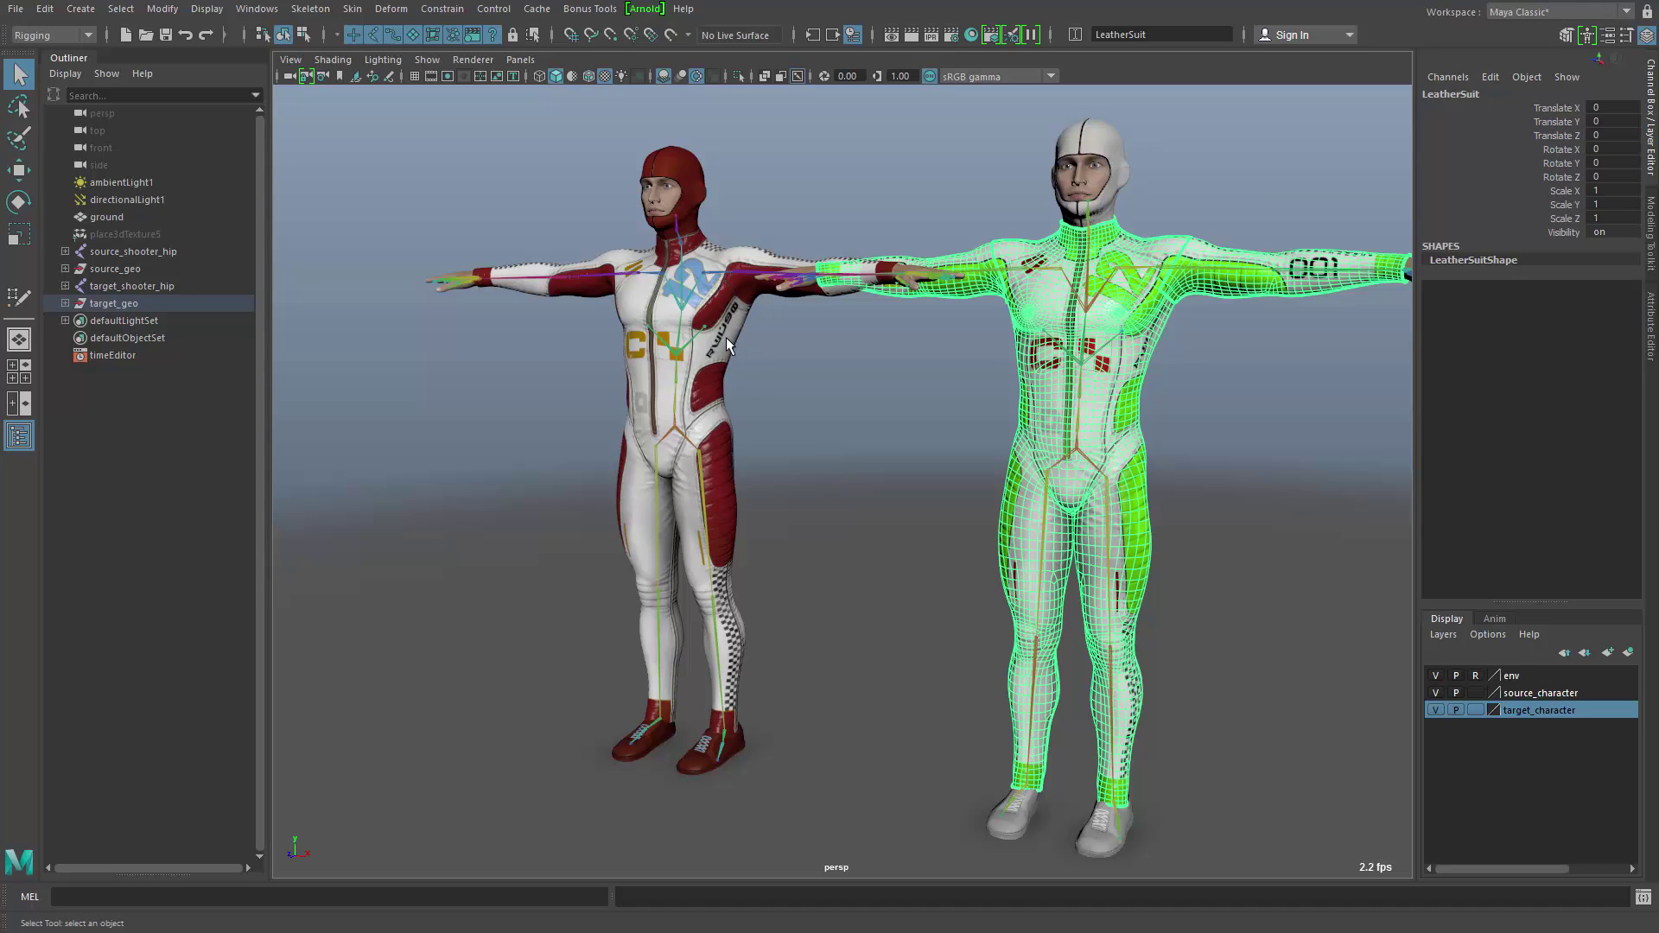
# Open the Script Editor and highlight the BakeDeformerTool MEL command
pyautogui.click(1642, 897)
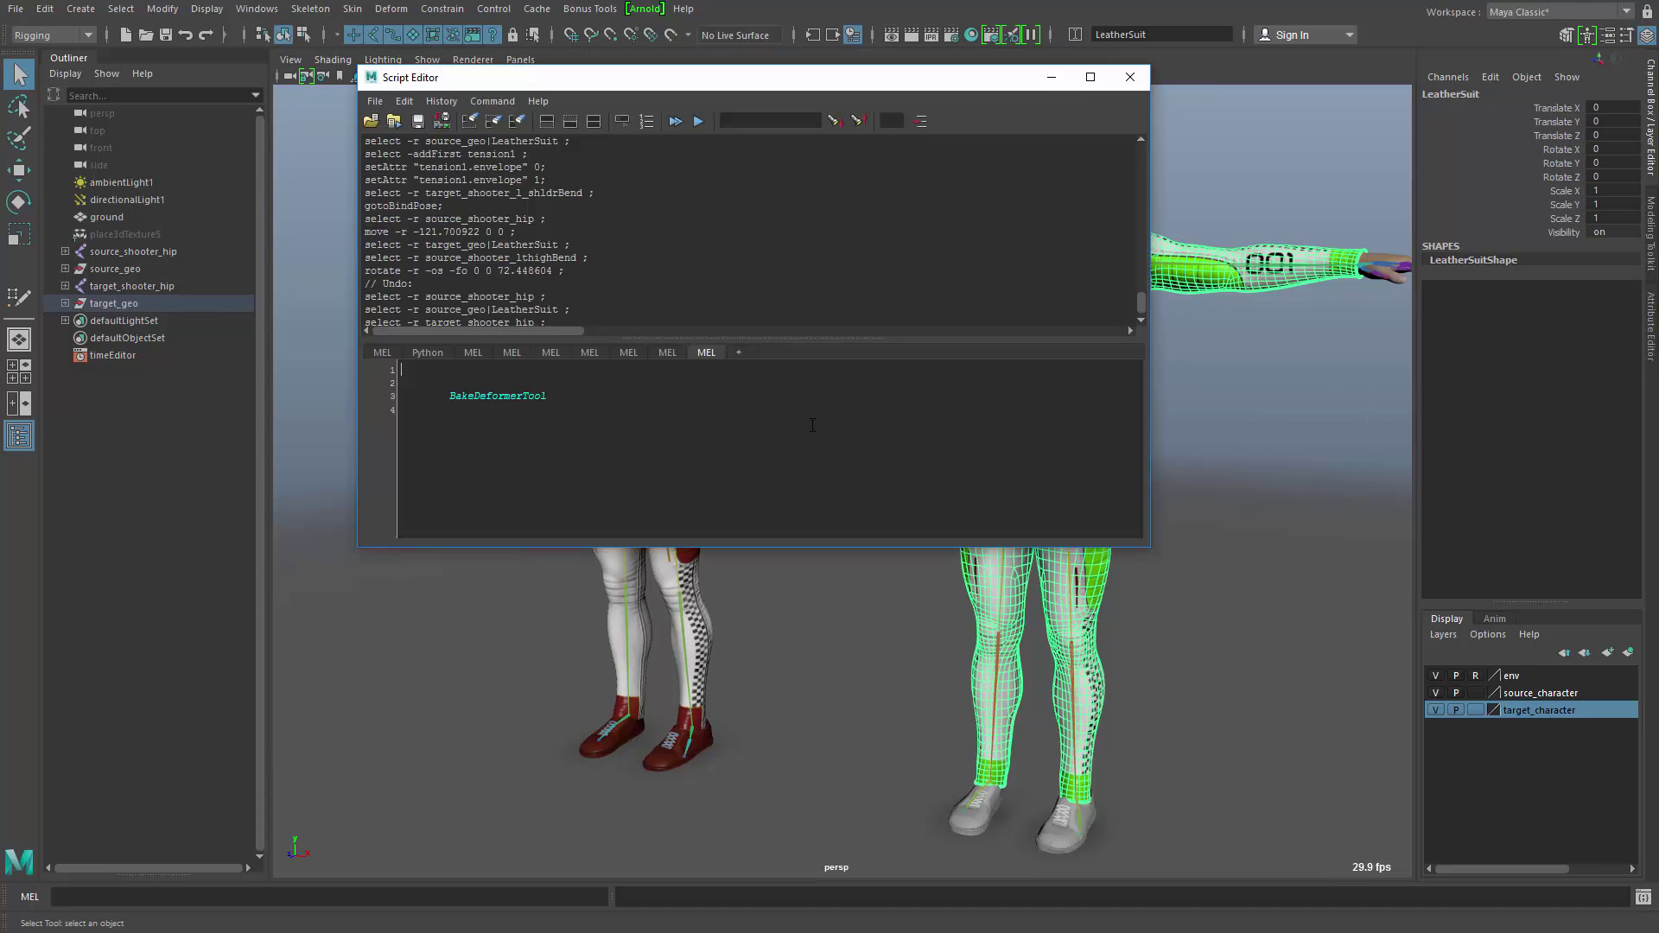
pyautogui.moveTo(545, 77); pyautogui.dragTo(653, 114)
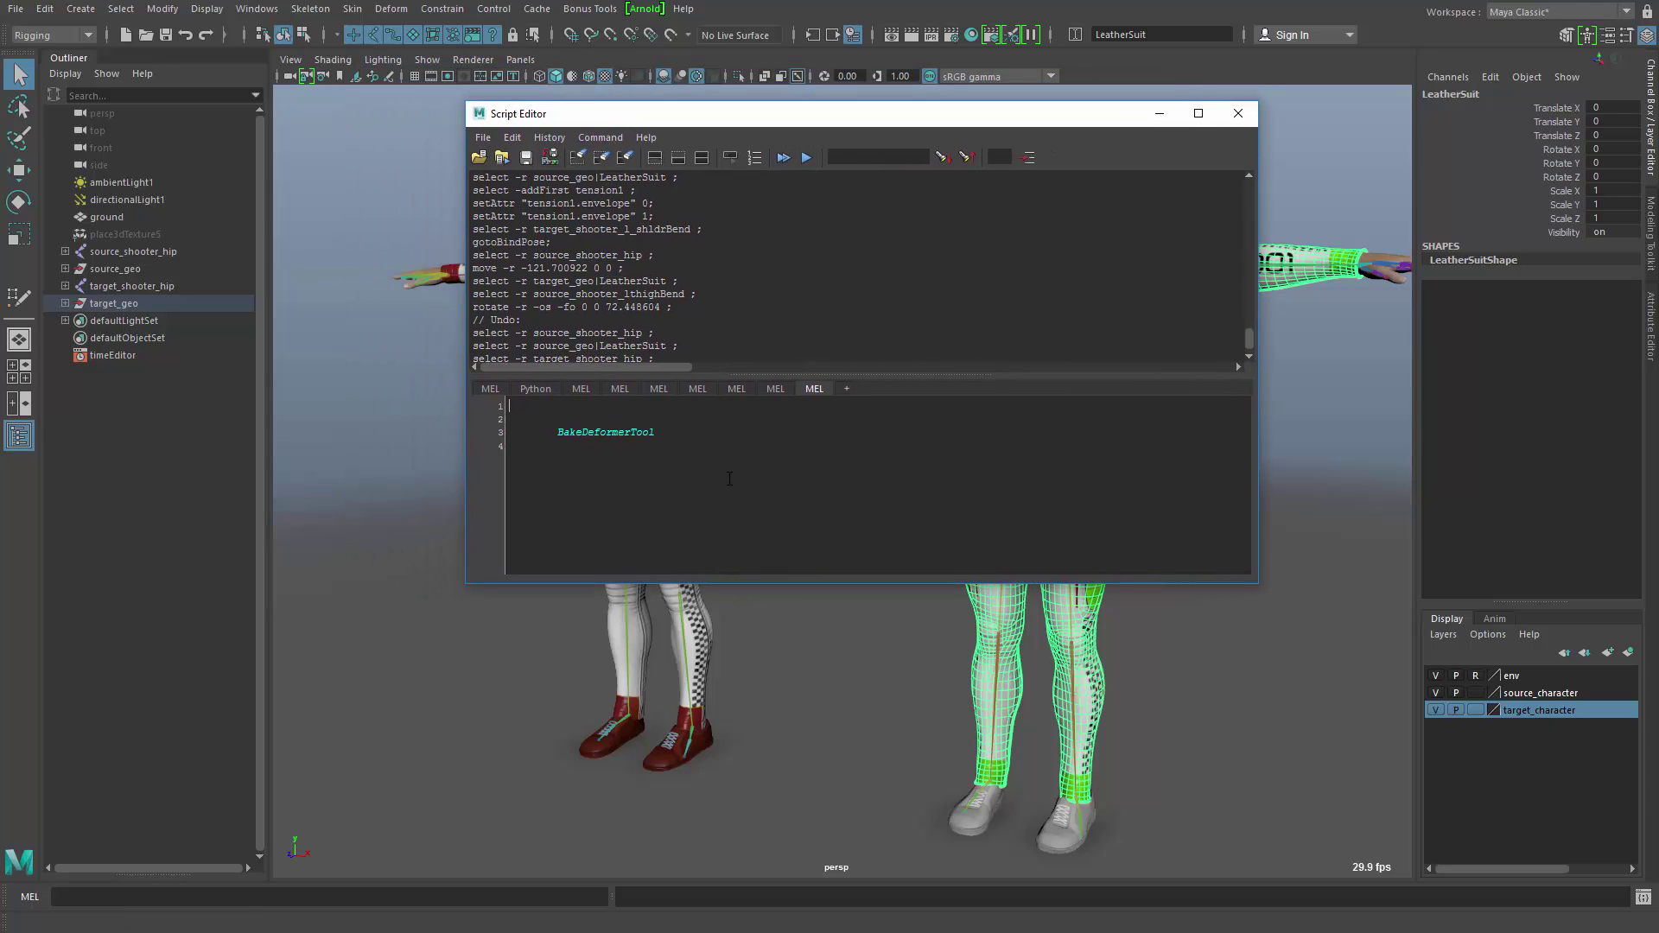
pyautogui.keyDown('ctrl'); pyautogui.scroll(5, 730, 478); pyautogui.keyUp('ctrl')
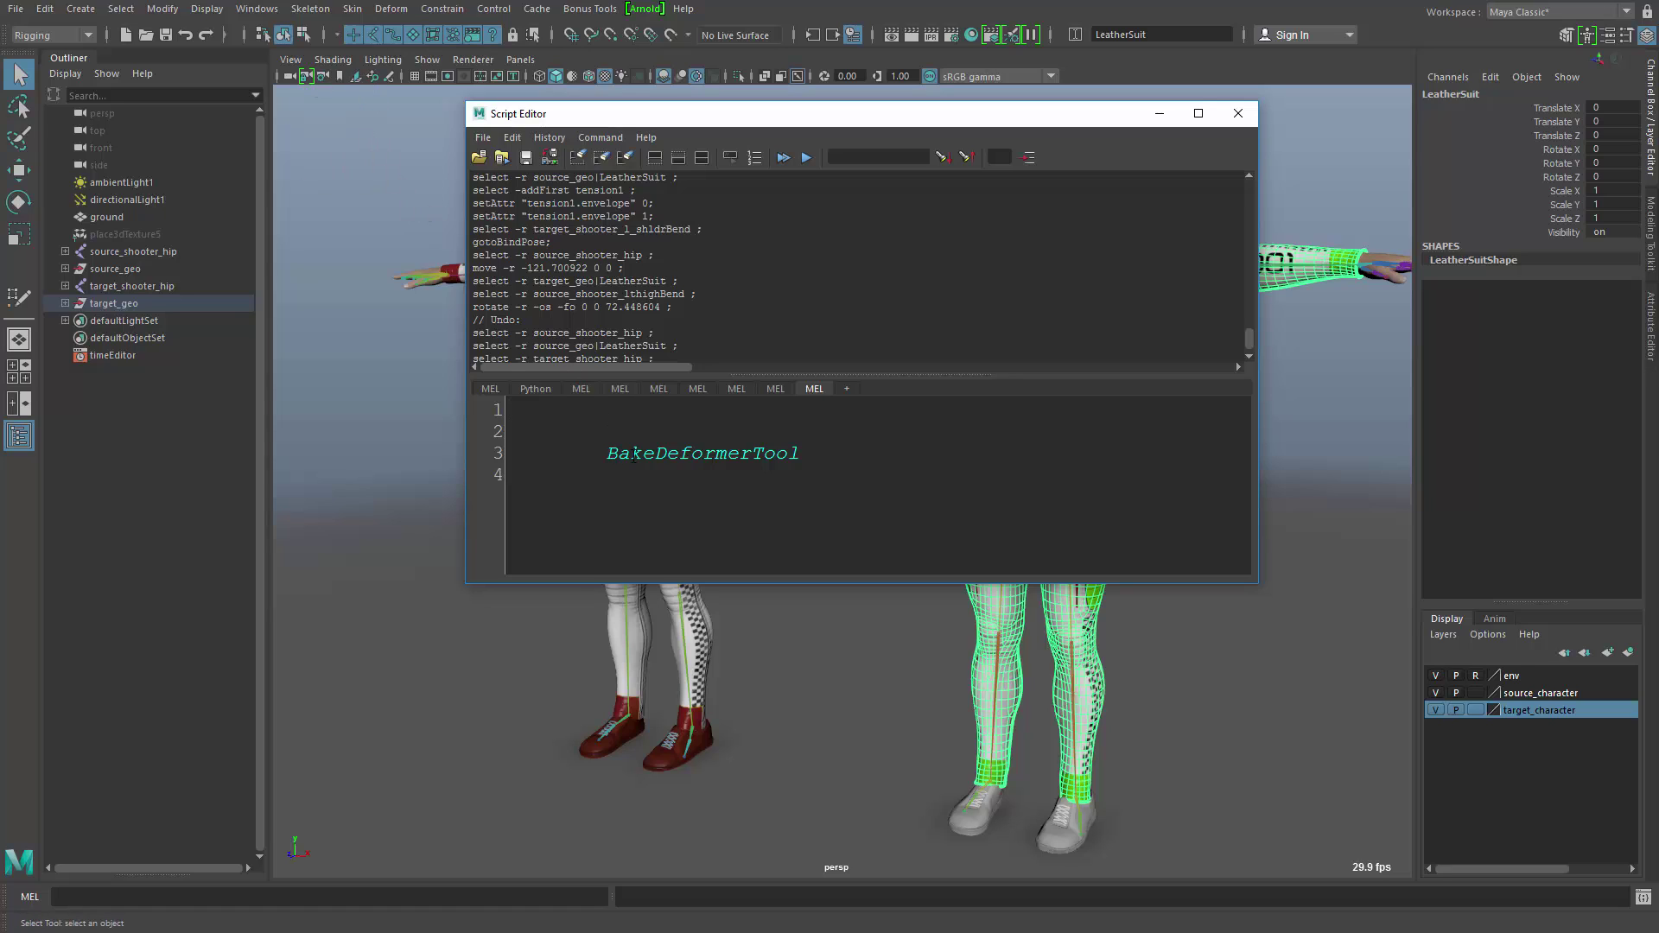
pyautogui.moveTo(605, 455); pyautogui.dragTo(815, 457)
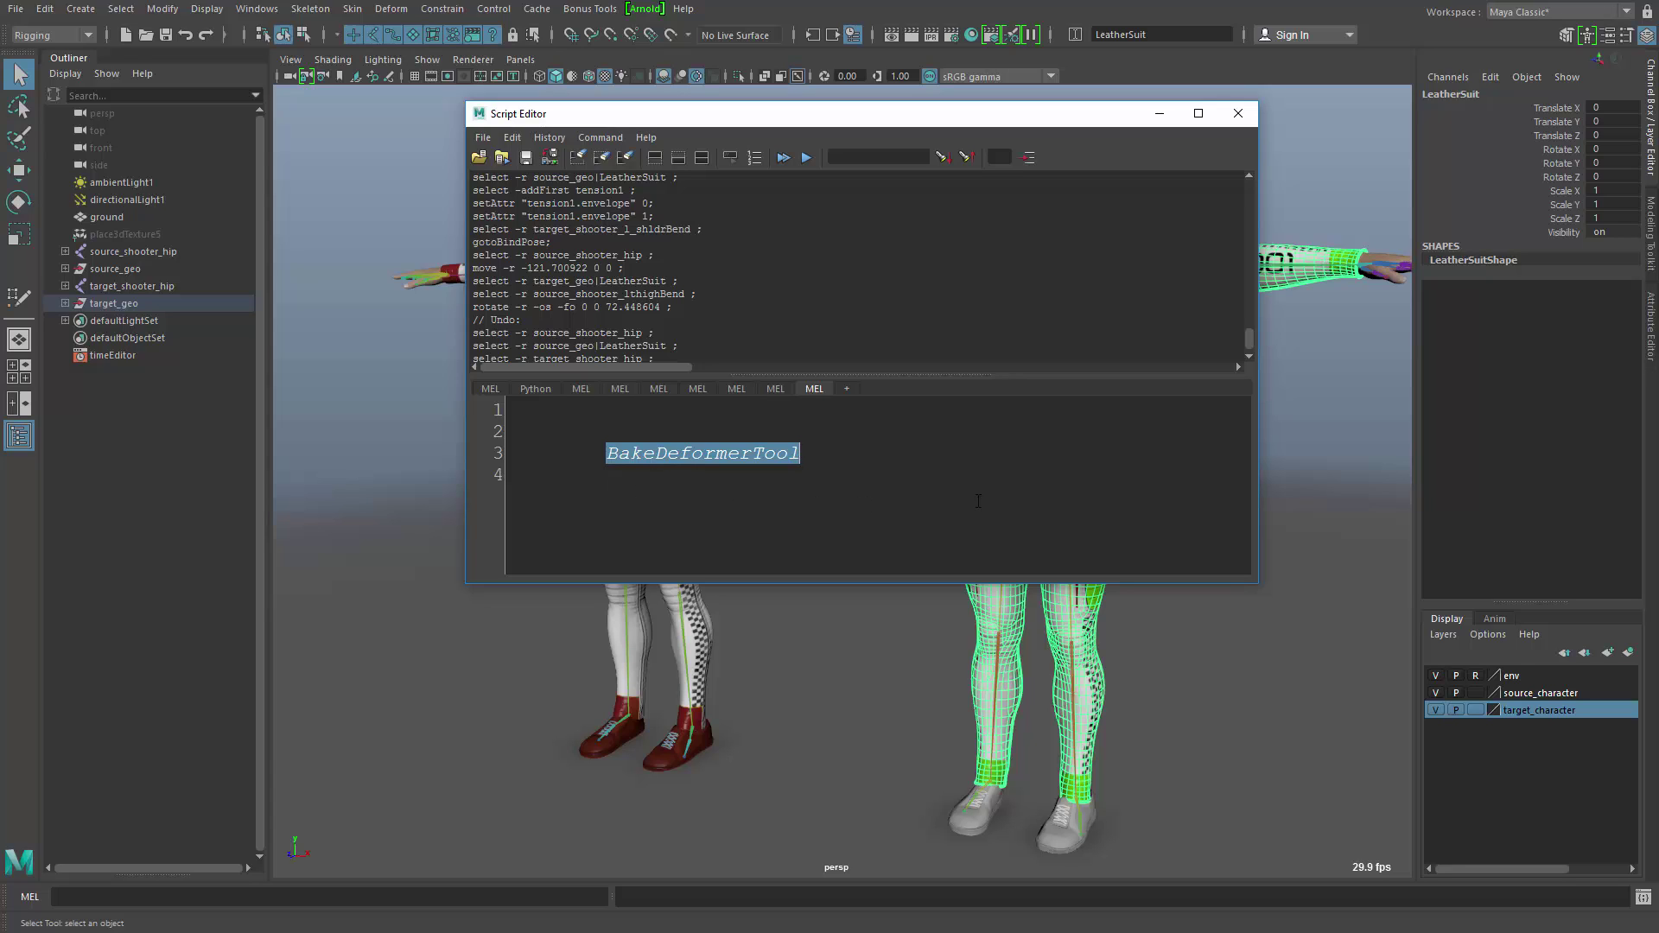
# Launch the Bake Deformer Tool and move its window to the upper left
pyautogui.hotkey('ctrl', 'Return')
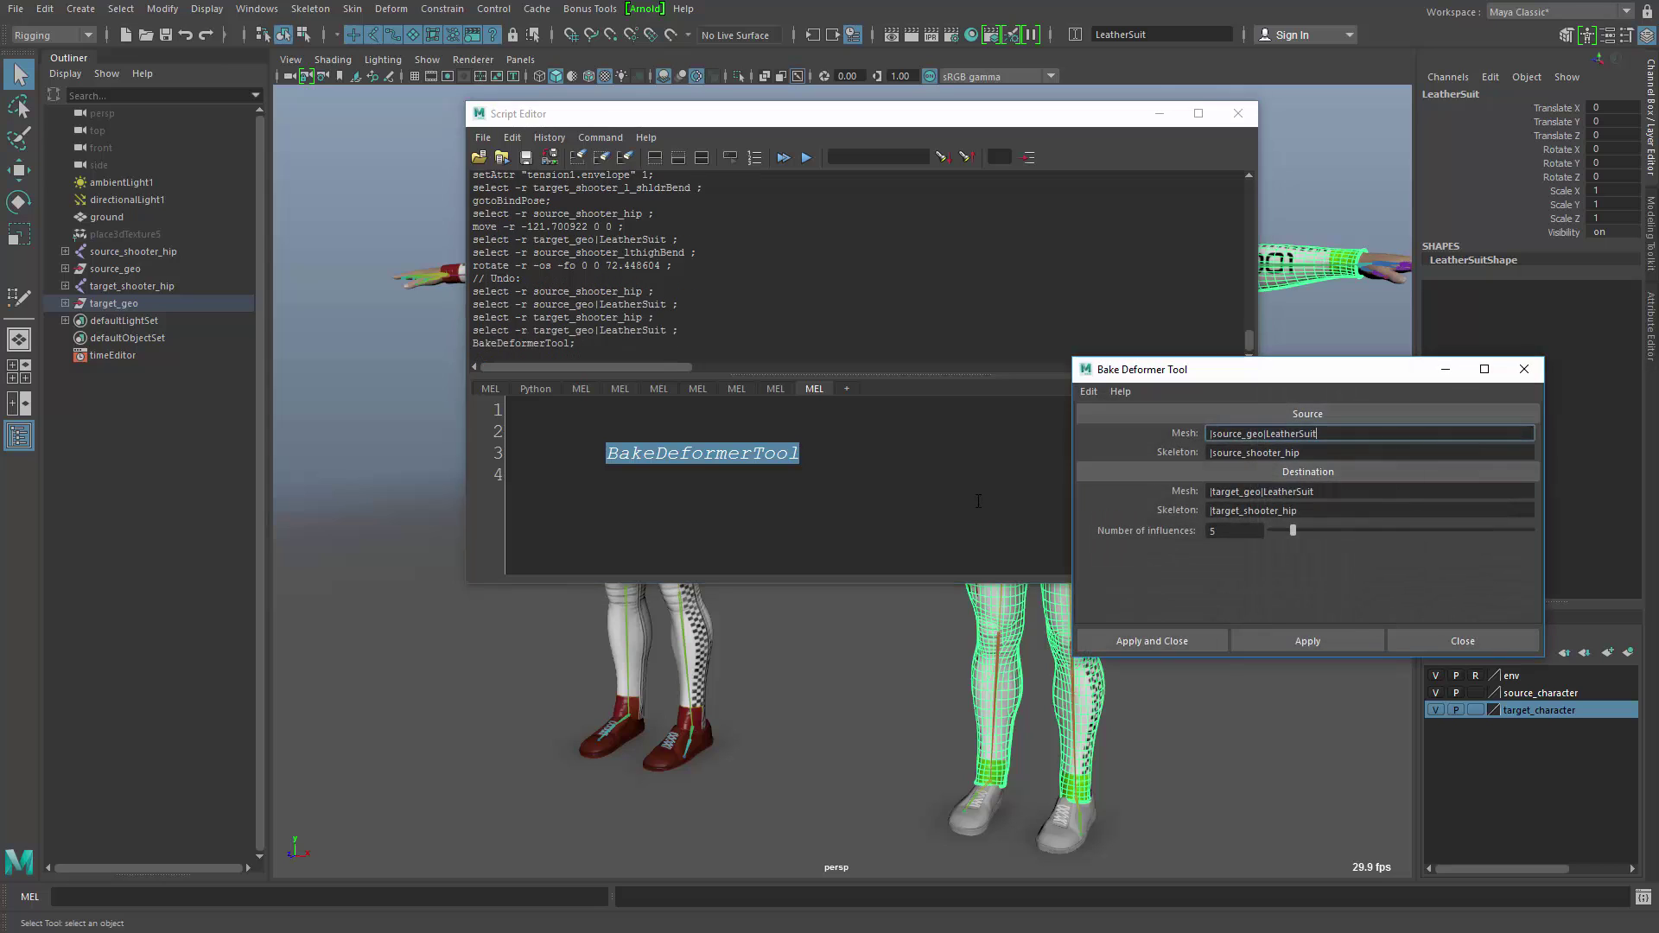
pyautogui.click(1238, 113)
pyautogui.click(1233, 369)
pyautogui.moveTo(1233, 369); pyautogui.dragTo(528, 234)
# Clear the Source and Destination Mesh and Skeleton fields, leaving Number of influences at 5
pyautogui.press('BackSpace')
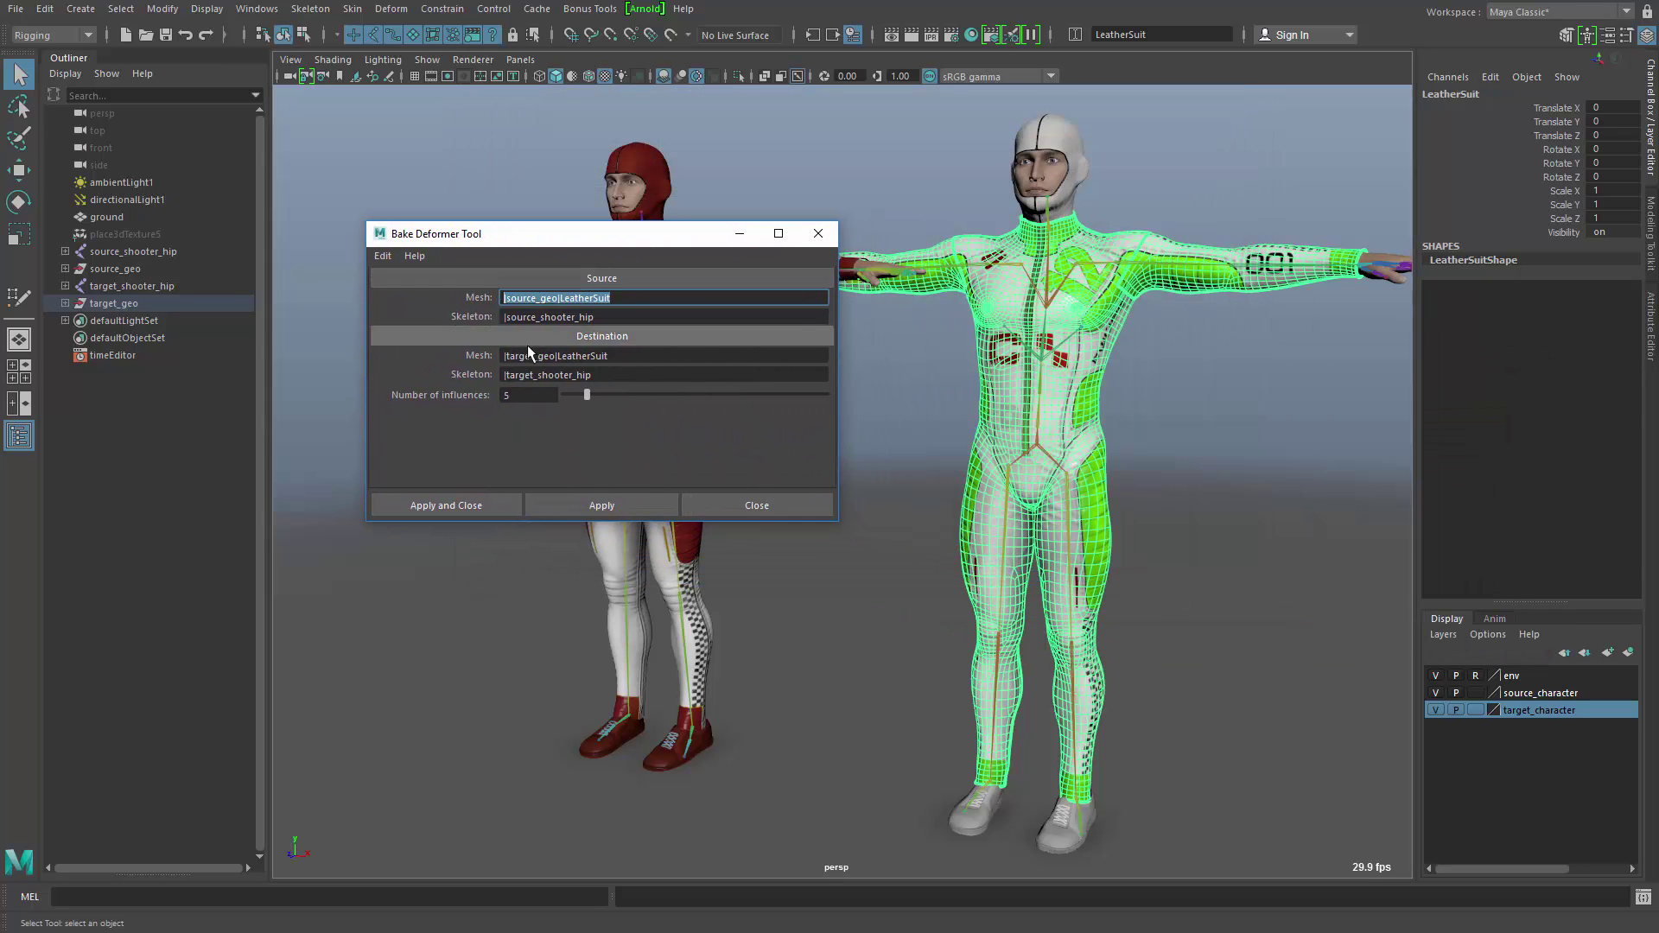
pyautogui.press('Tab')
pyautogui.press('BackSpace')
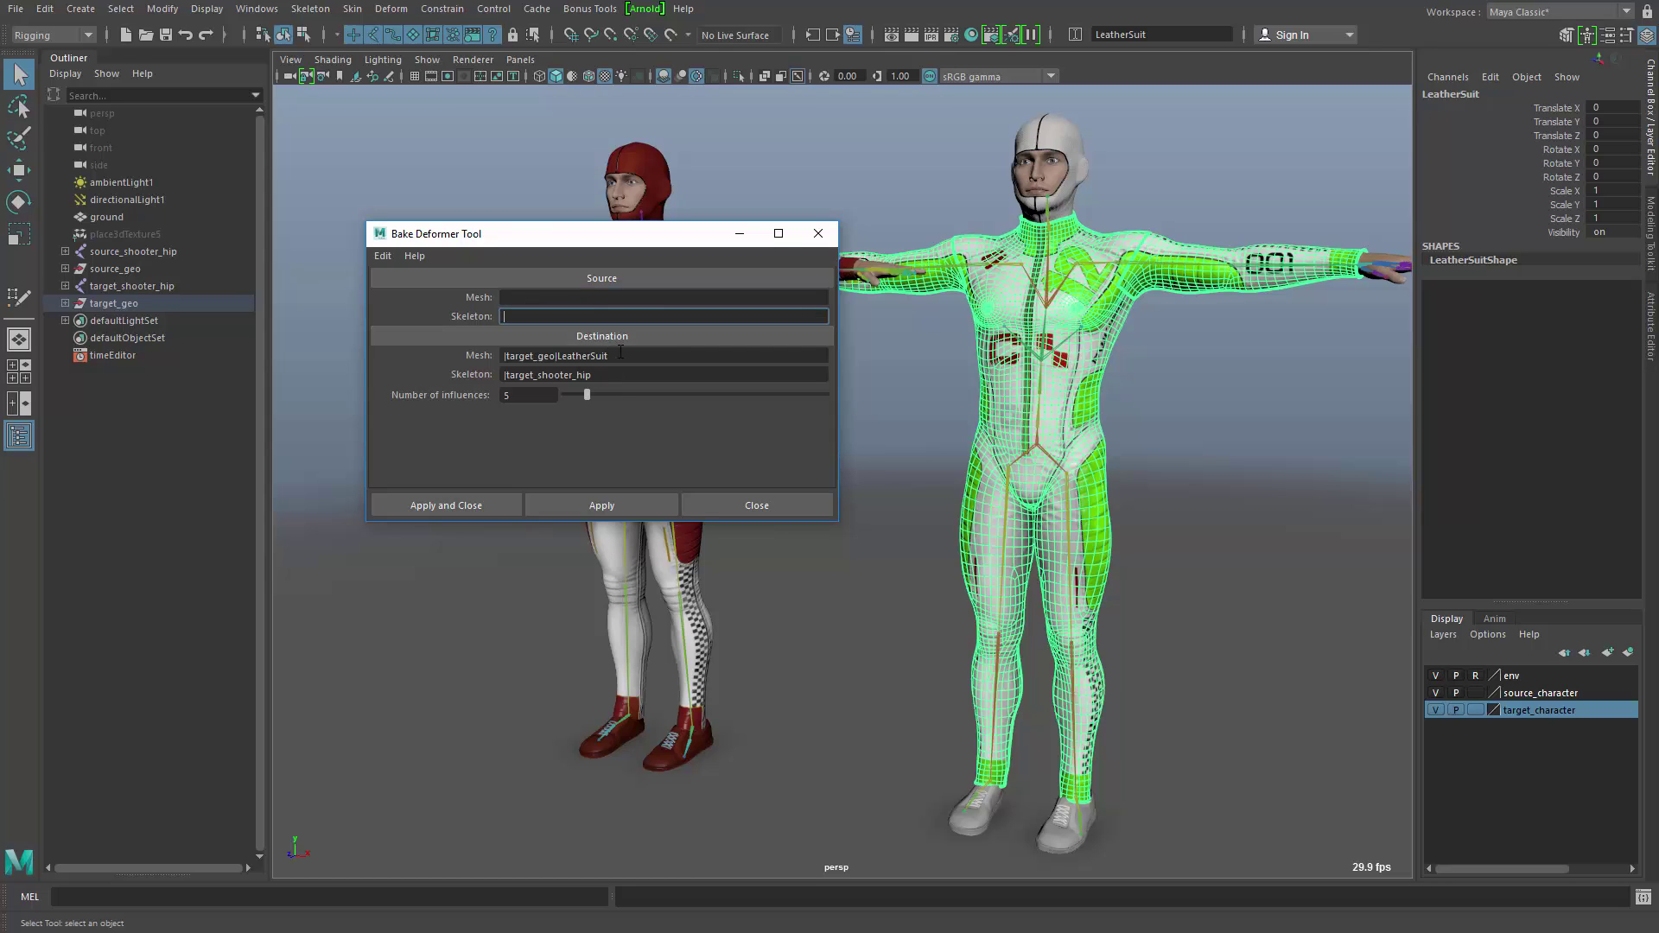
pyautogui.press('Tab')
pyautogui.press('BackSpace')
pyautogui.press('Tab')
pyautogui.press('BackSpace')
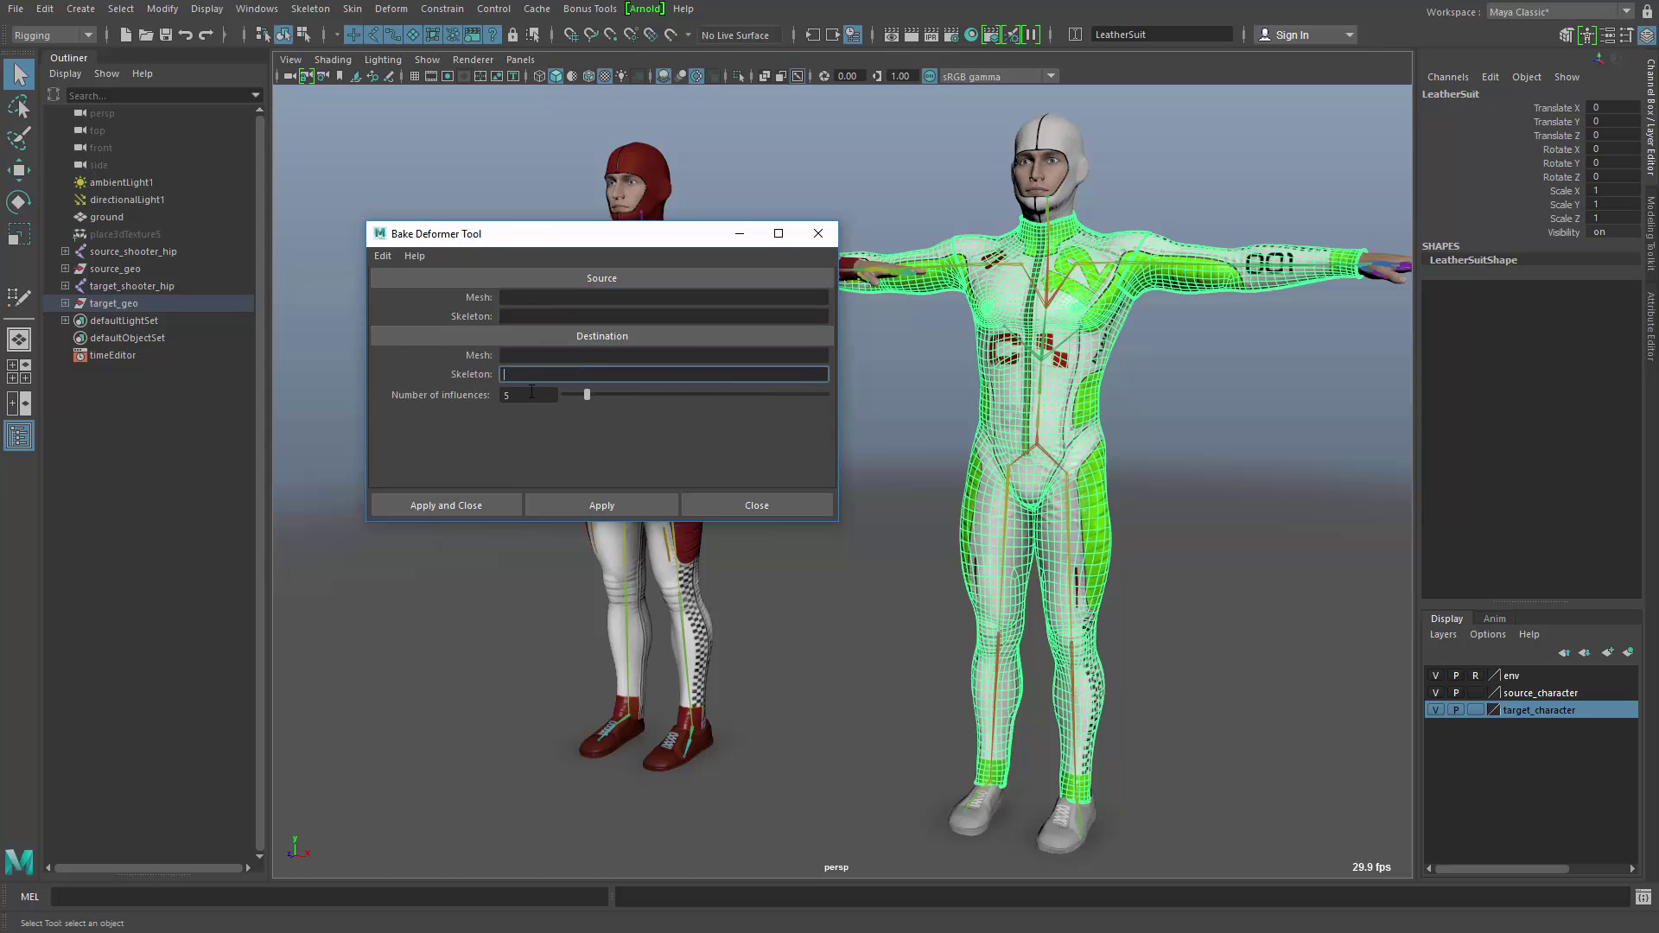
pyautogui.moveTo(473, 235); pyautogui.dragTo(391, 359)
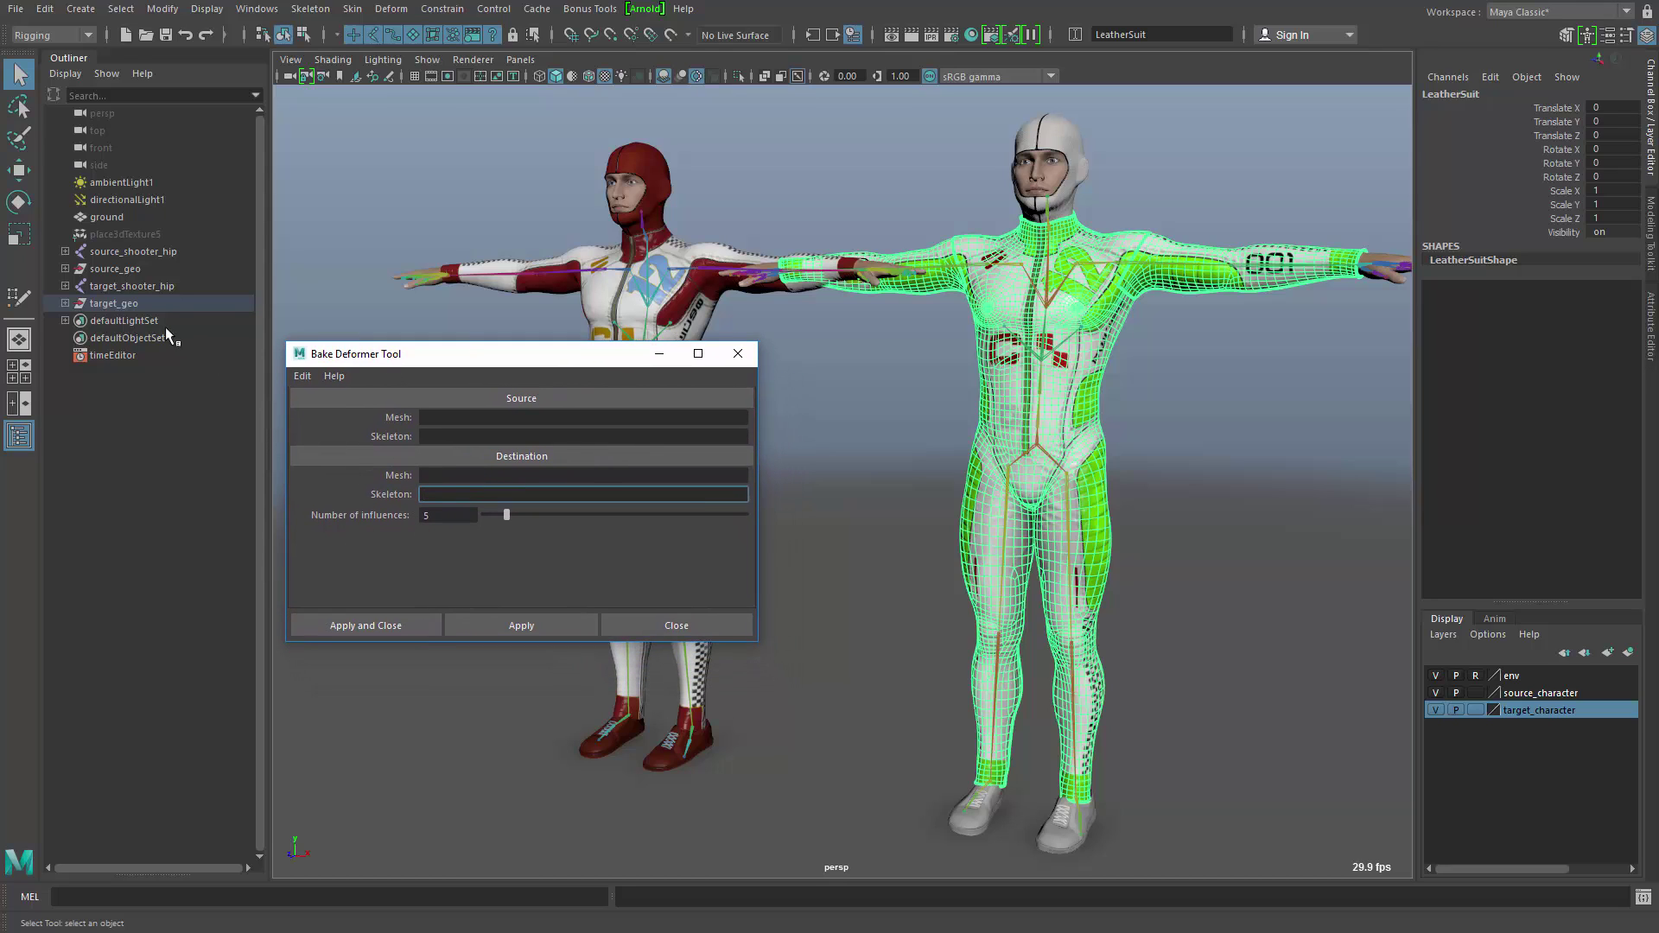
# Load source_geo|LeatherSuit as Source Mesh and source_shooter_hip as Source Skeleton
pyautogui.click(65, 269)
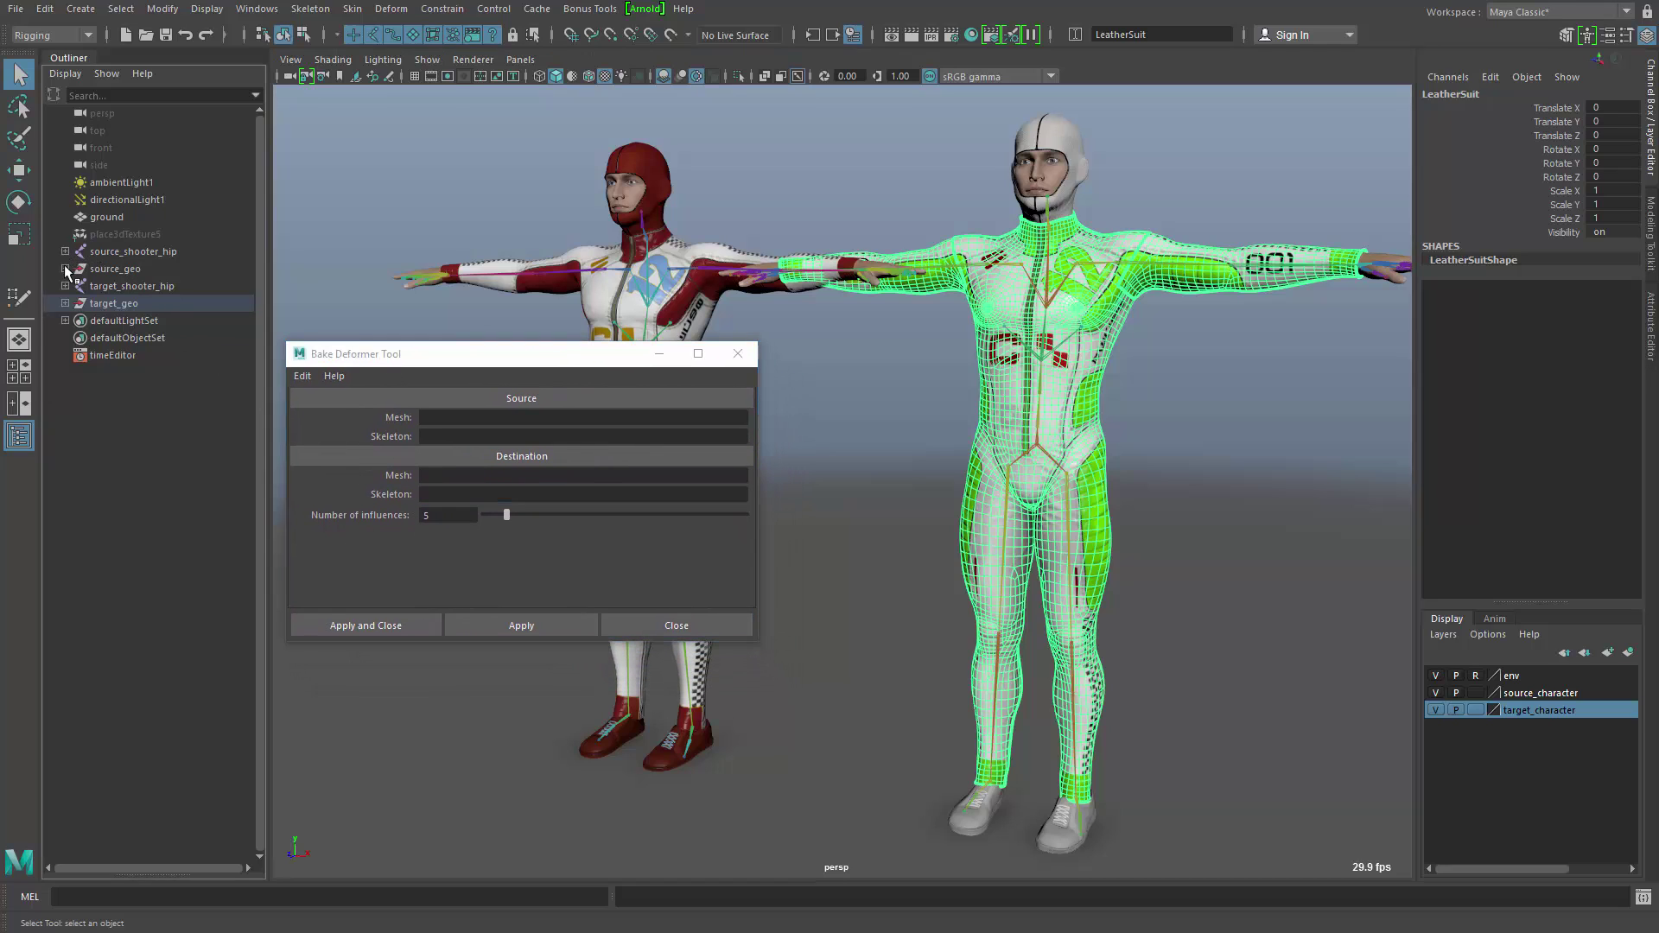
pyautogui.click(127, 286)
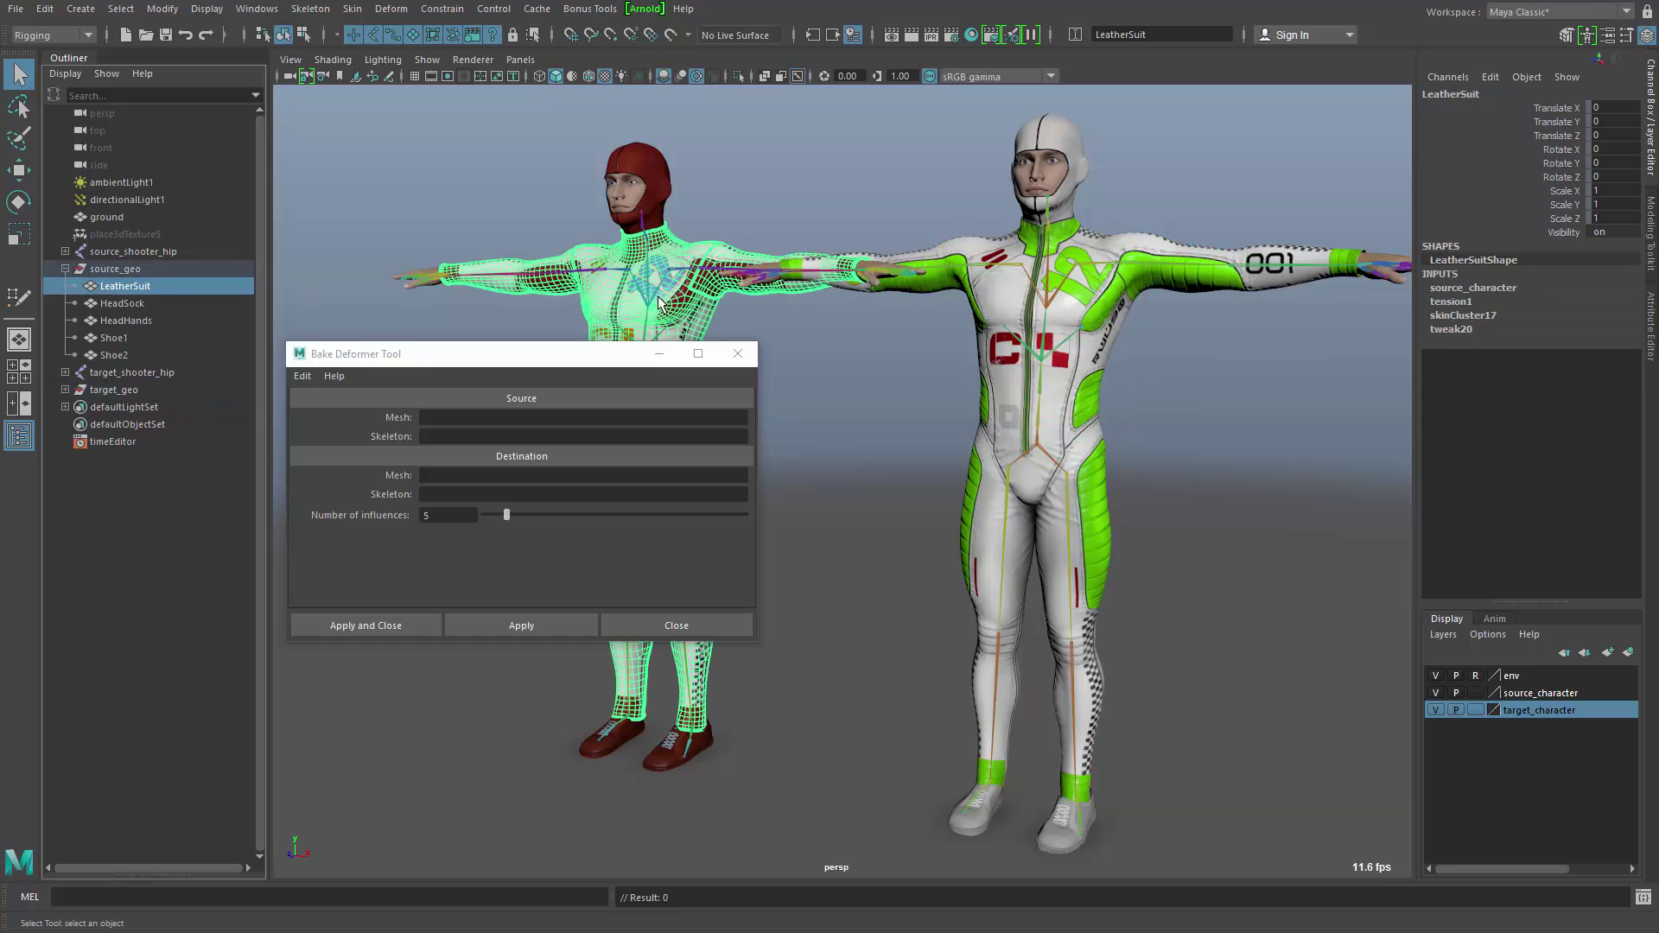
pyautogui.moveTo(129, 289); pyautogui.dragTo(453, 418)
pyautogui.moveTo(110, 252); pyautogui.dragTo(459, 435)
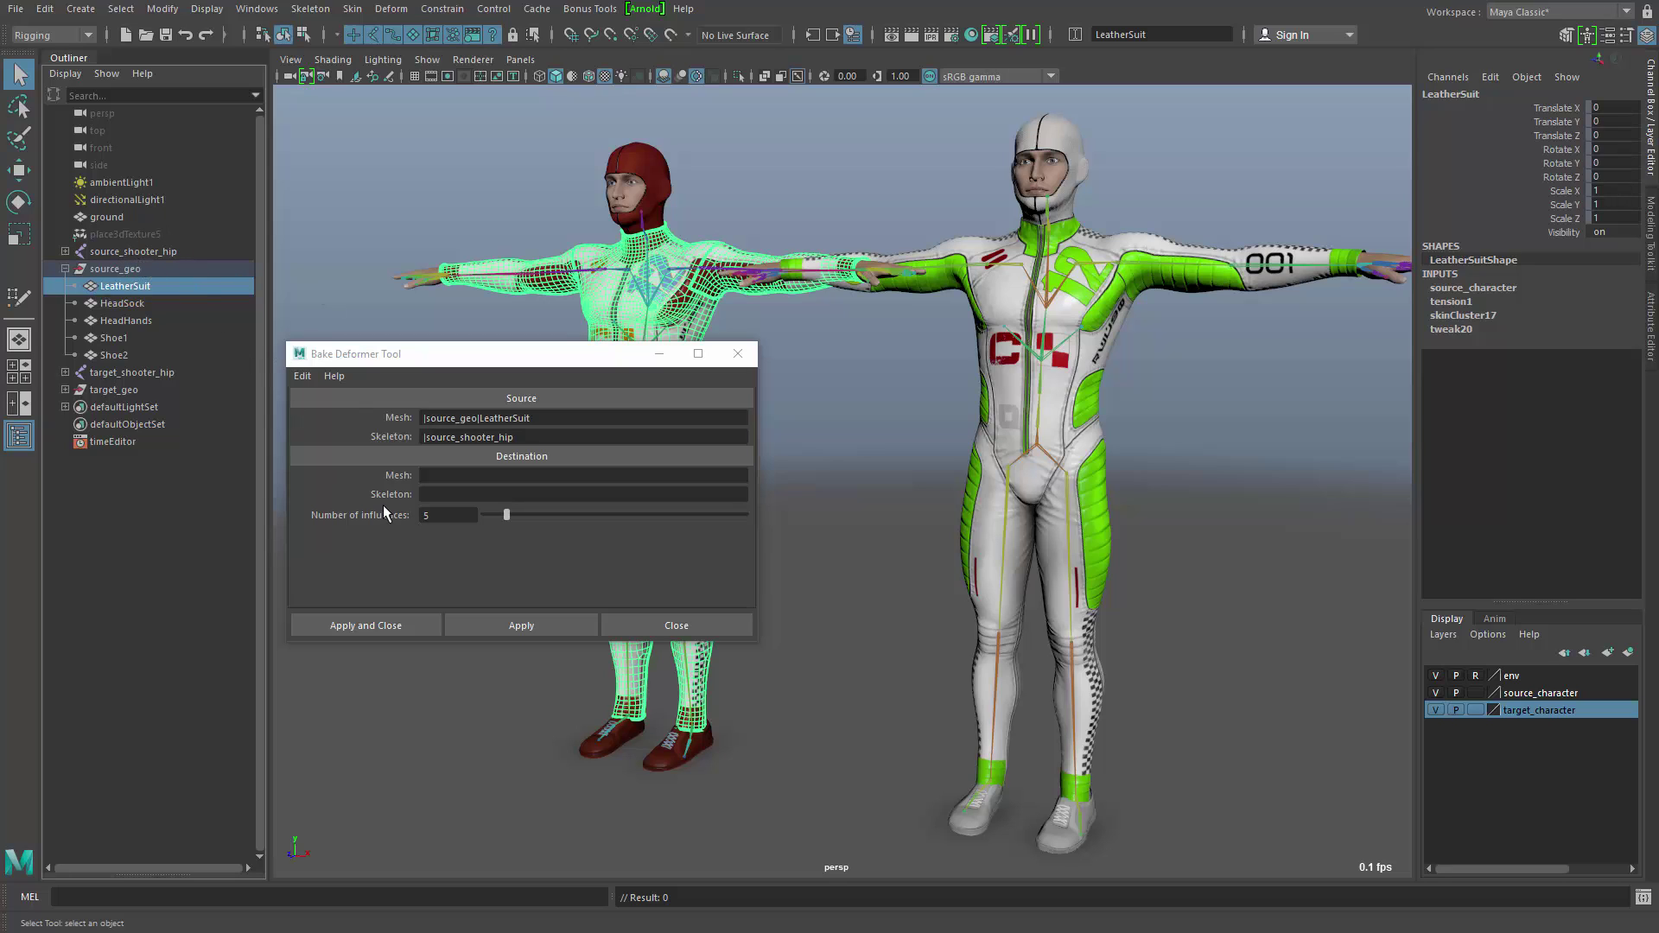
# Load target_geo|LeatherSuit as Destination Mesh and target_shooter_hip as Destination Skeleton
pyautogui.click(974, 491)
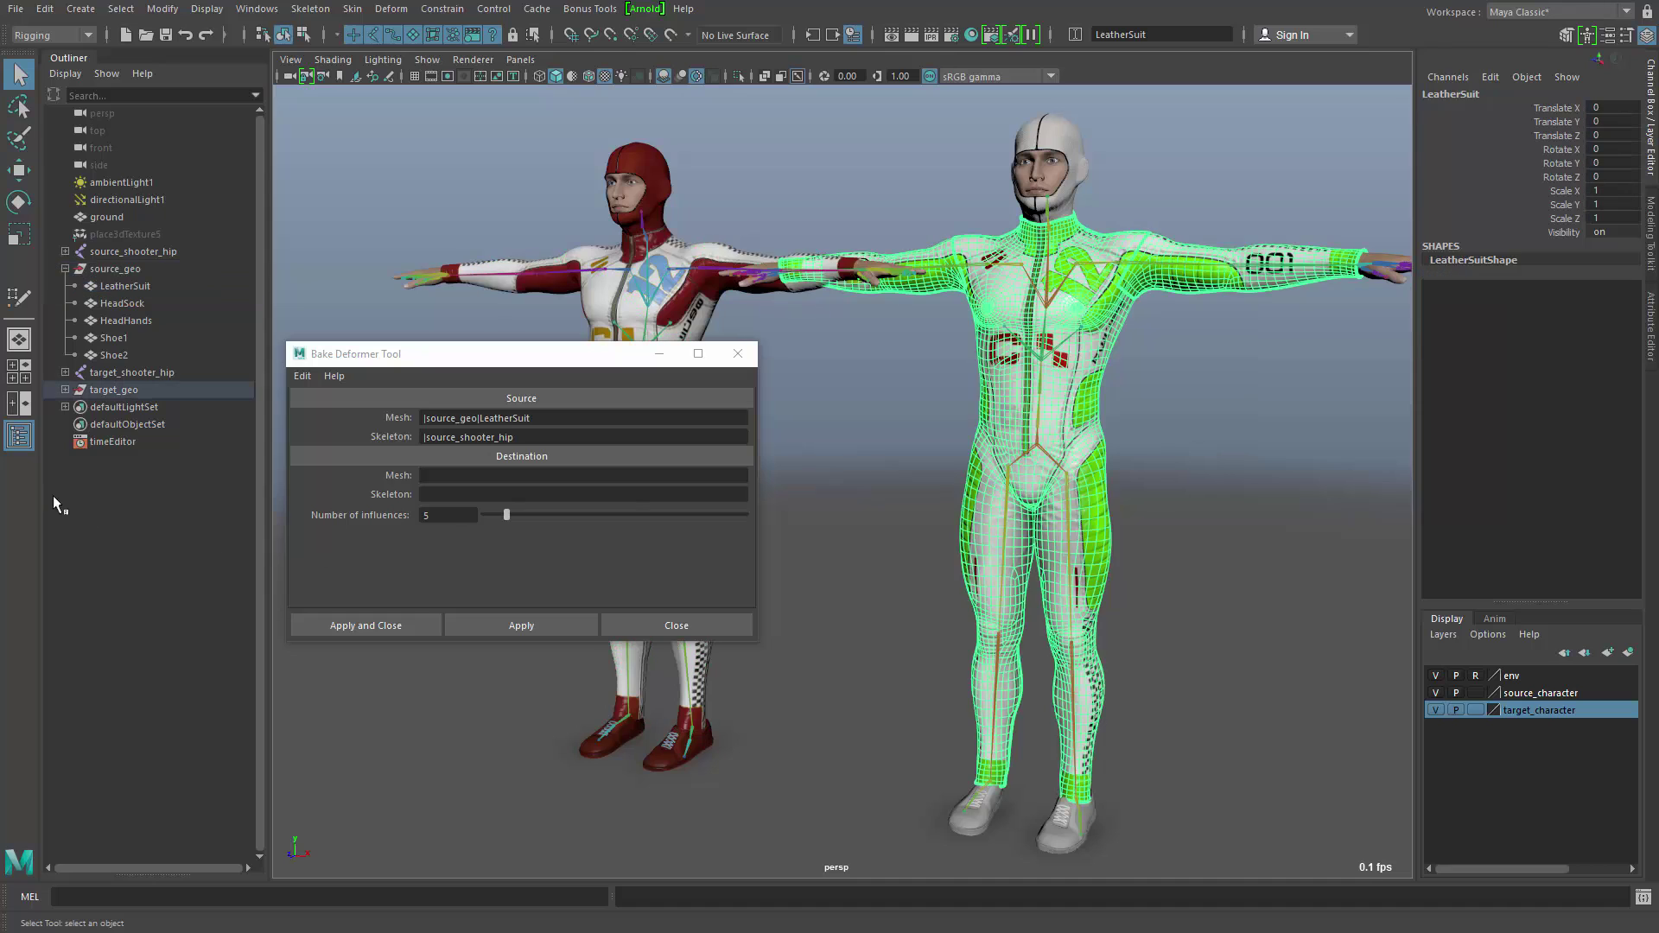
pyautogui.moveTo(108, 412); pyautogui.dragTo(429, 479)
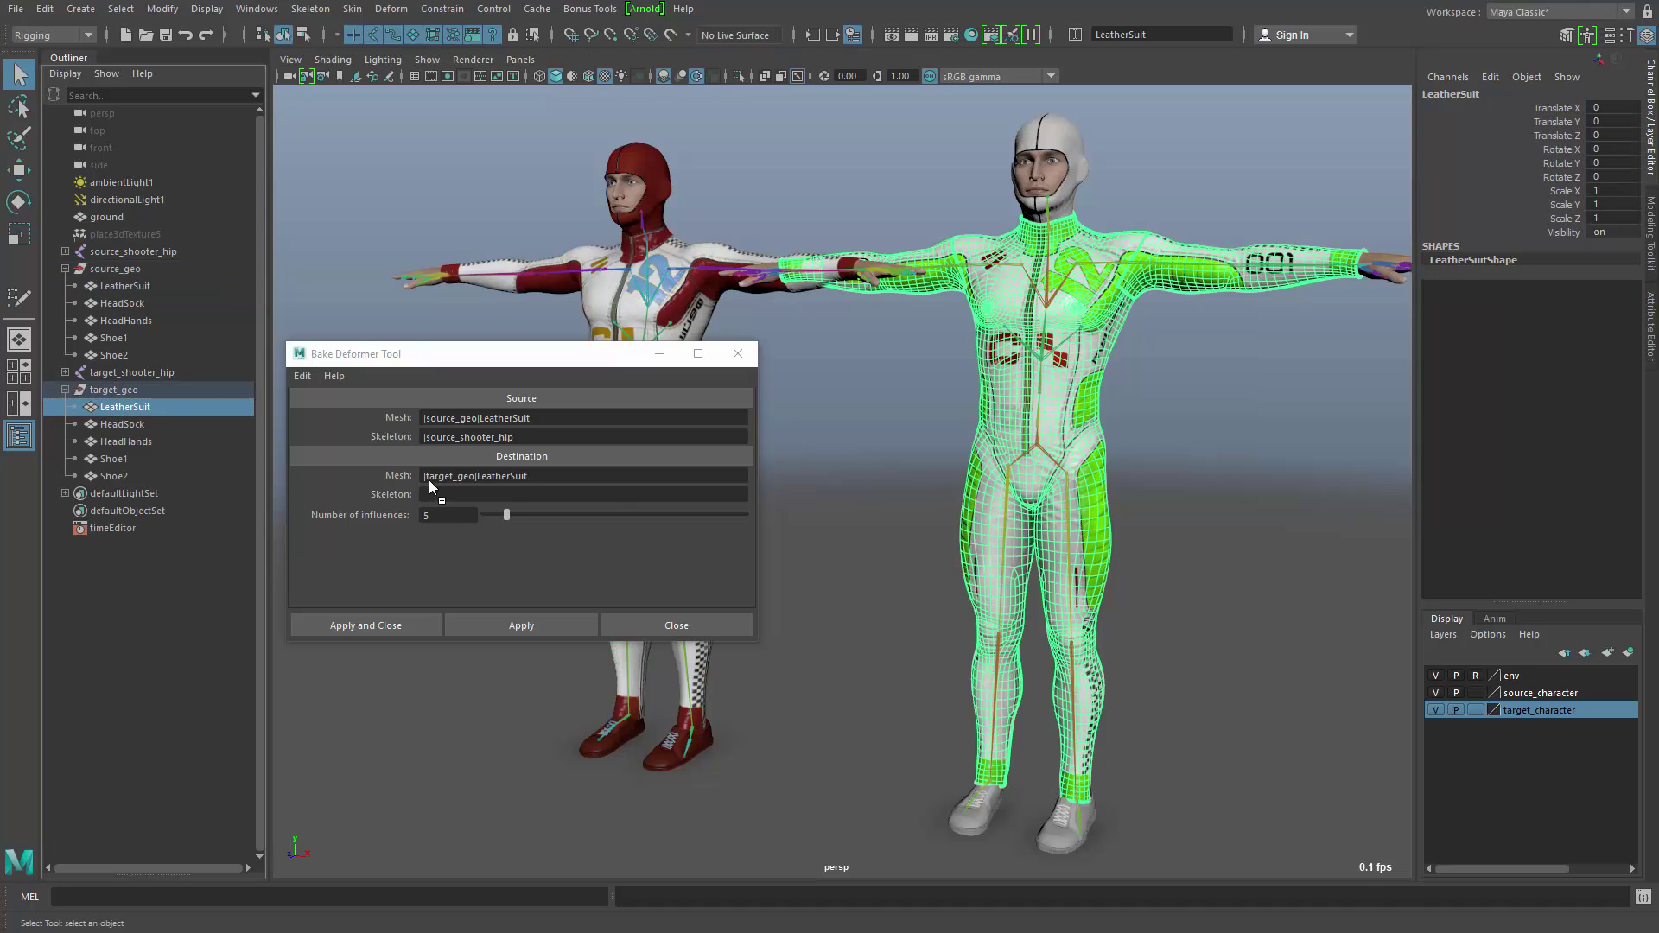
pyautogui.click(111, 372)
pyautogui.moveTo(129, 376); pyautogui.dragTo(521, 494)
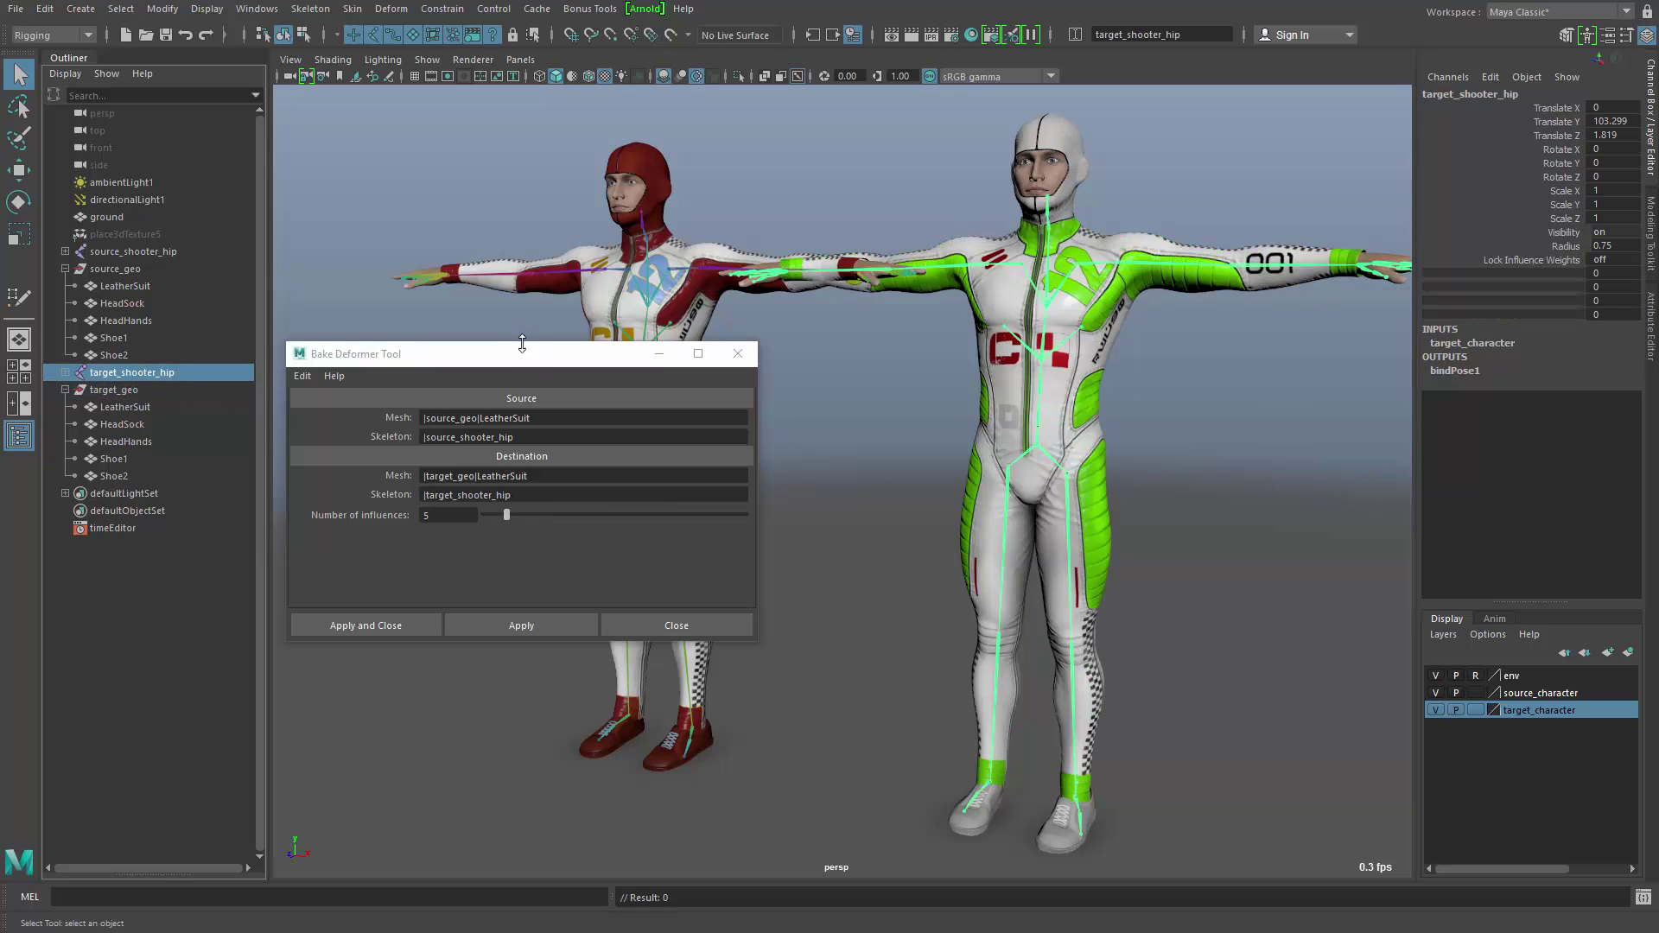
pyautogui.moveTo(517, 353); pyautogui.dragTo(672, 353)
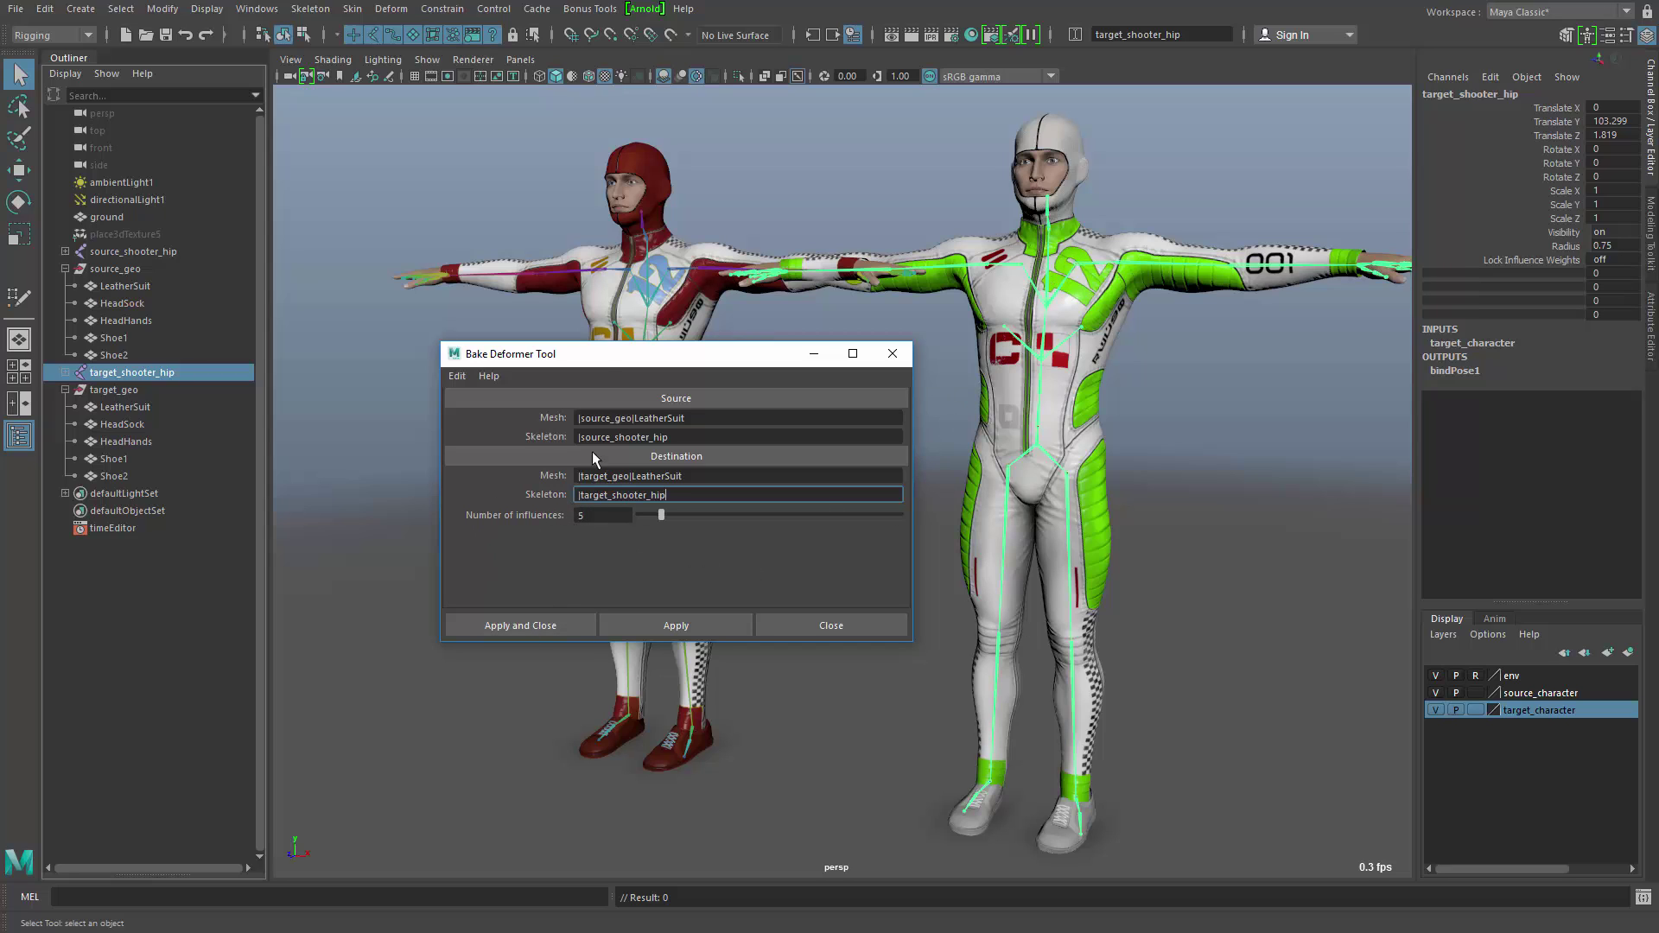
# Shift the Bake Deformer Tool window further right, clear of the characters
pyautogui.moveTo(596, 354); pyautogui.dragTo(1107, 381)
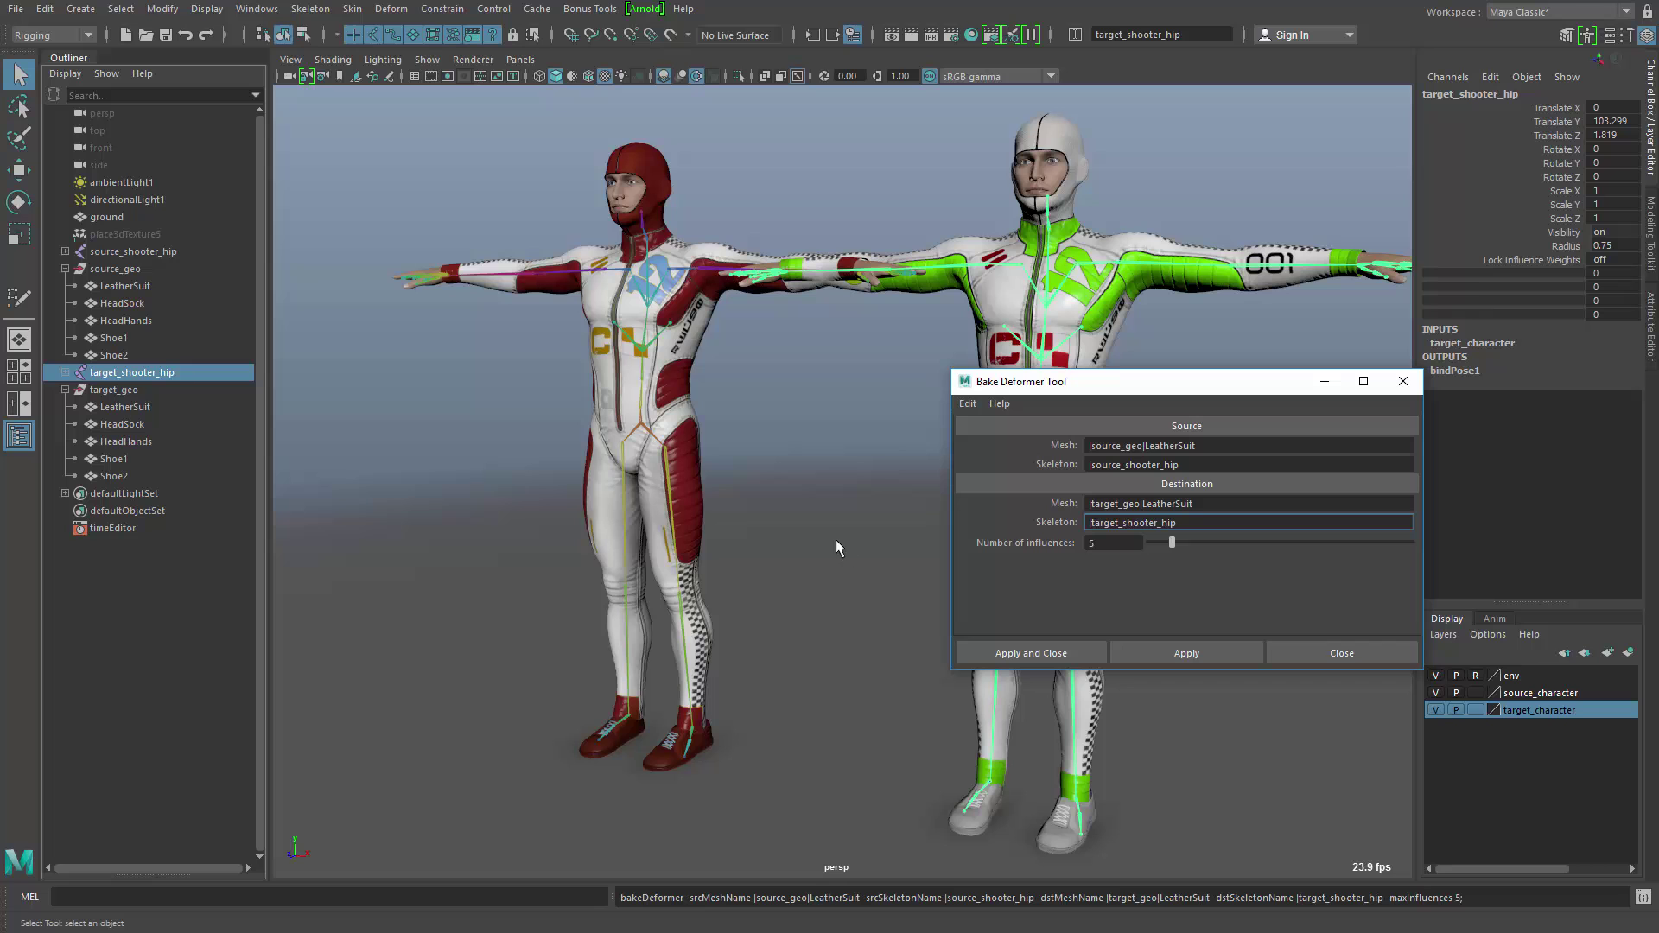
# Test-raise the source character's left arm via shoulder and collar rotations, then undo them
pyautogui.keyDown('alt'); pyautogui.moveTo(889, 574); pyautogui.dragTo(847, 594, button='middle'); pyautogui.keyUp('alt')
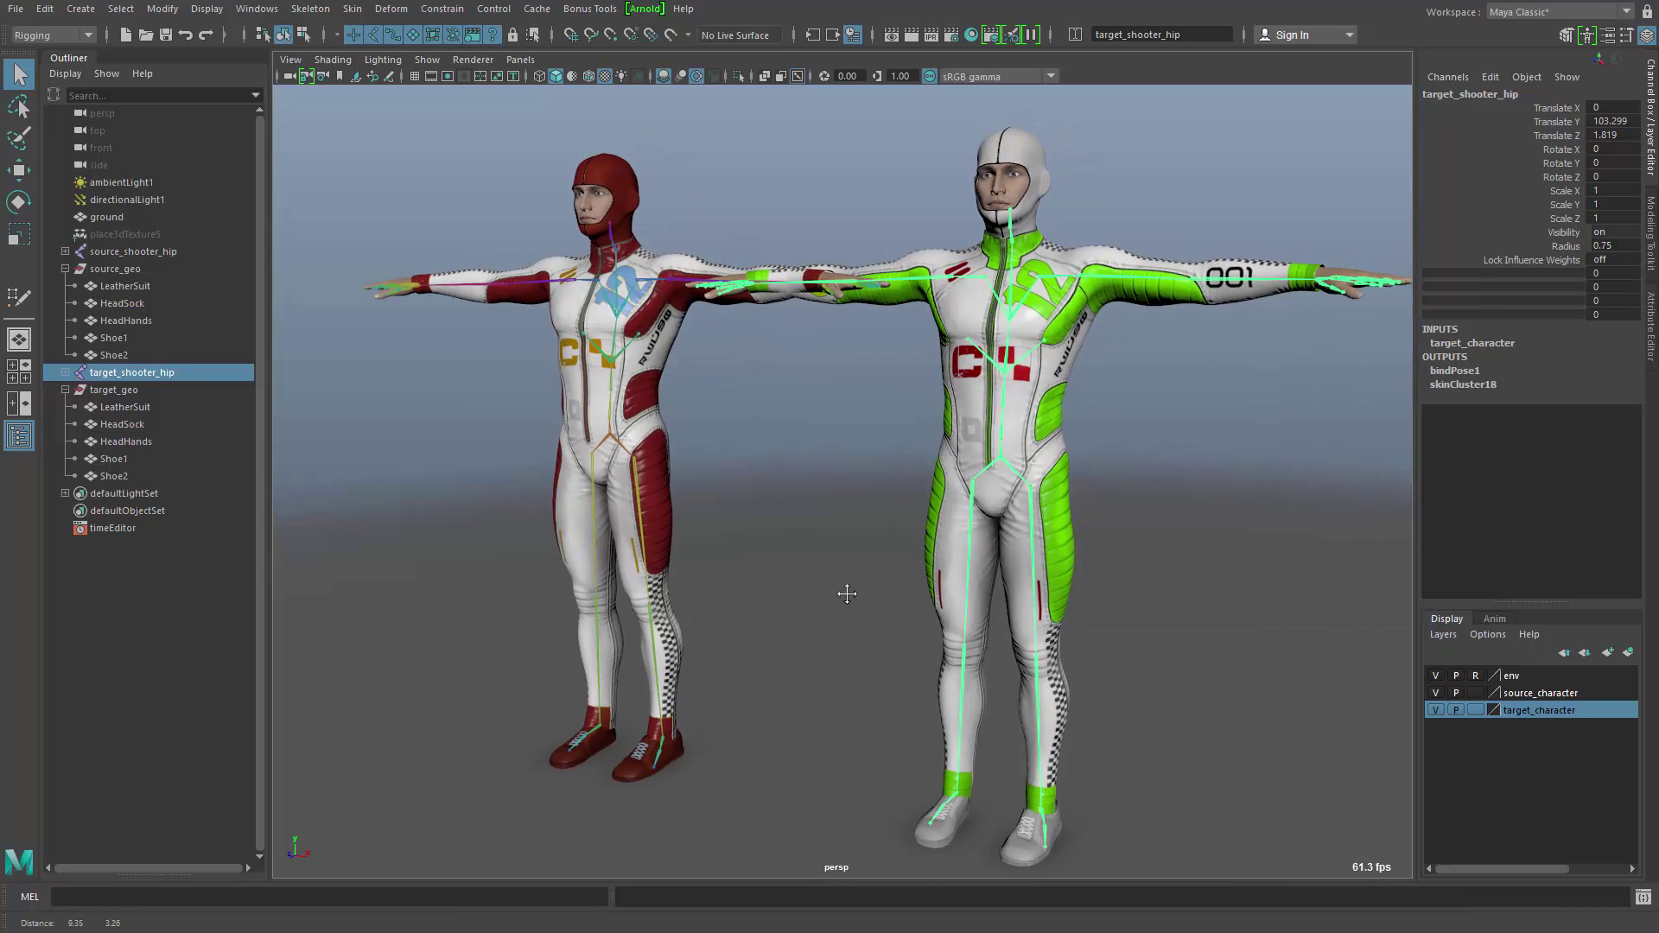
pyautogui.keyDown('alt'); pyautogui.moveTo(847, 593); pyautogui.dragTo(833, 619); pyautogui.keyUp('alt')
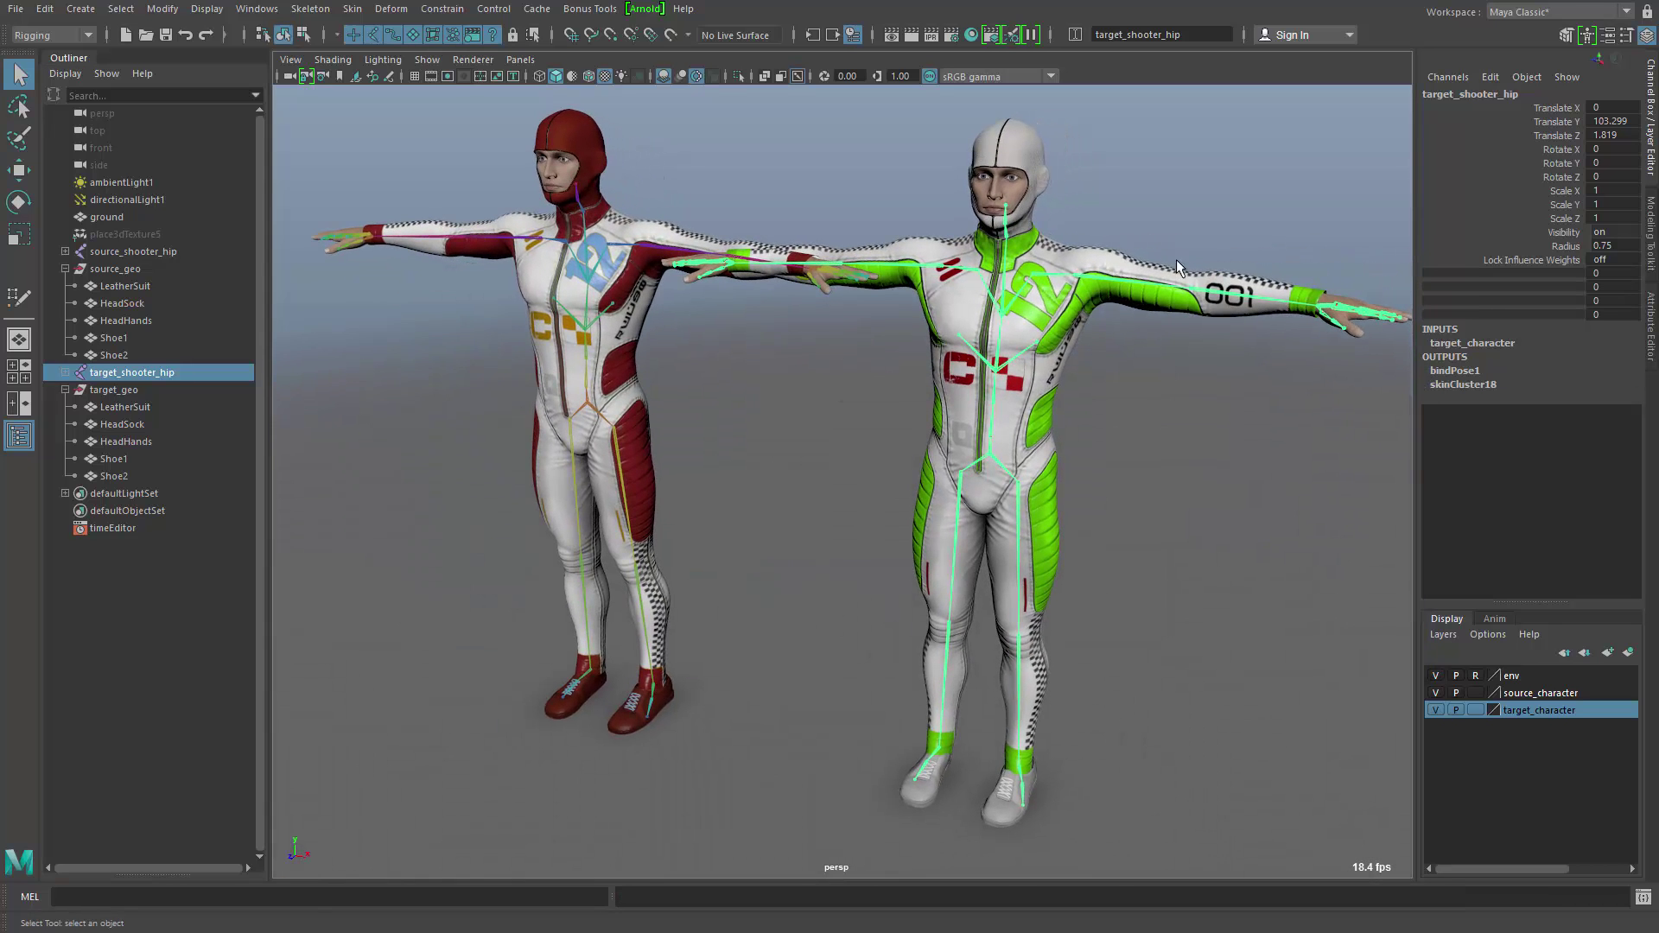
pyautogui.hotkey('ctrl', 'z')
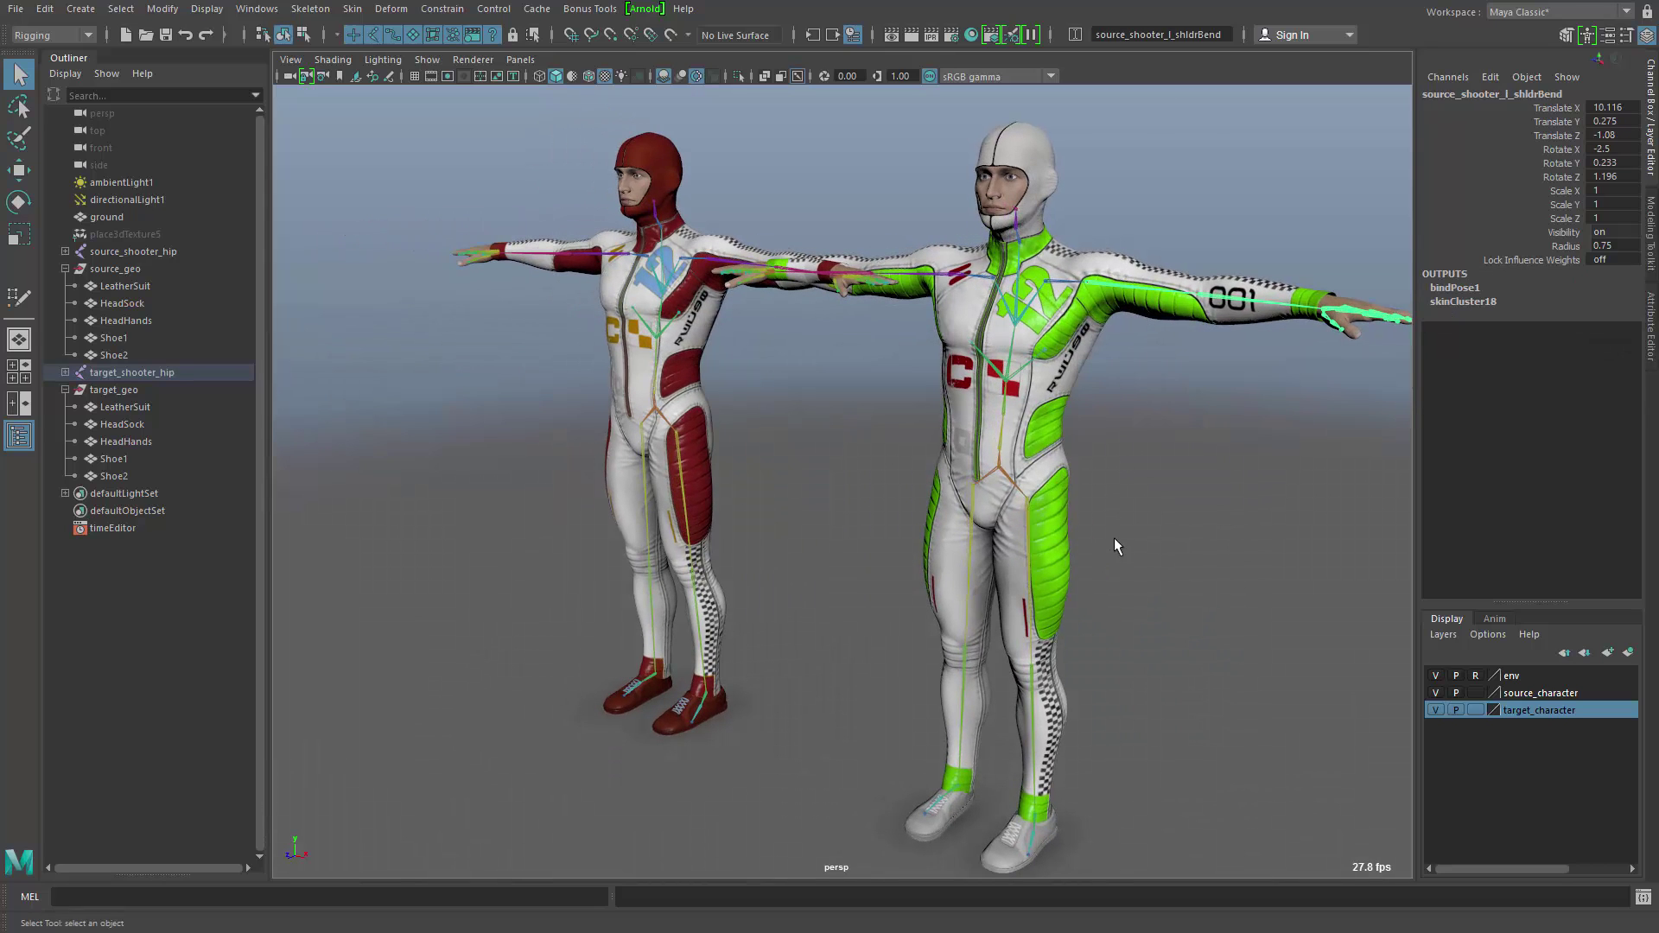
pyautogui.press('e')
pyautogui.moveTo(1087, 643); pyautogui.dragTo(1254, 590, button='middle')
pyautogui.press('Up')
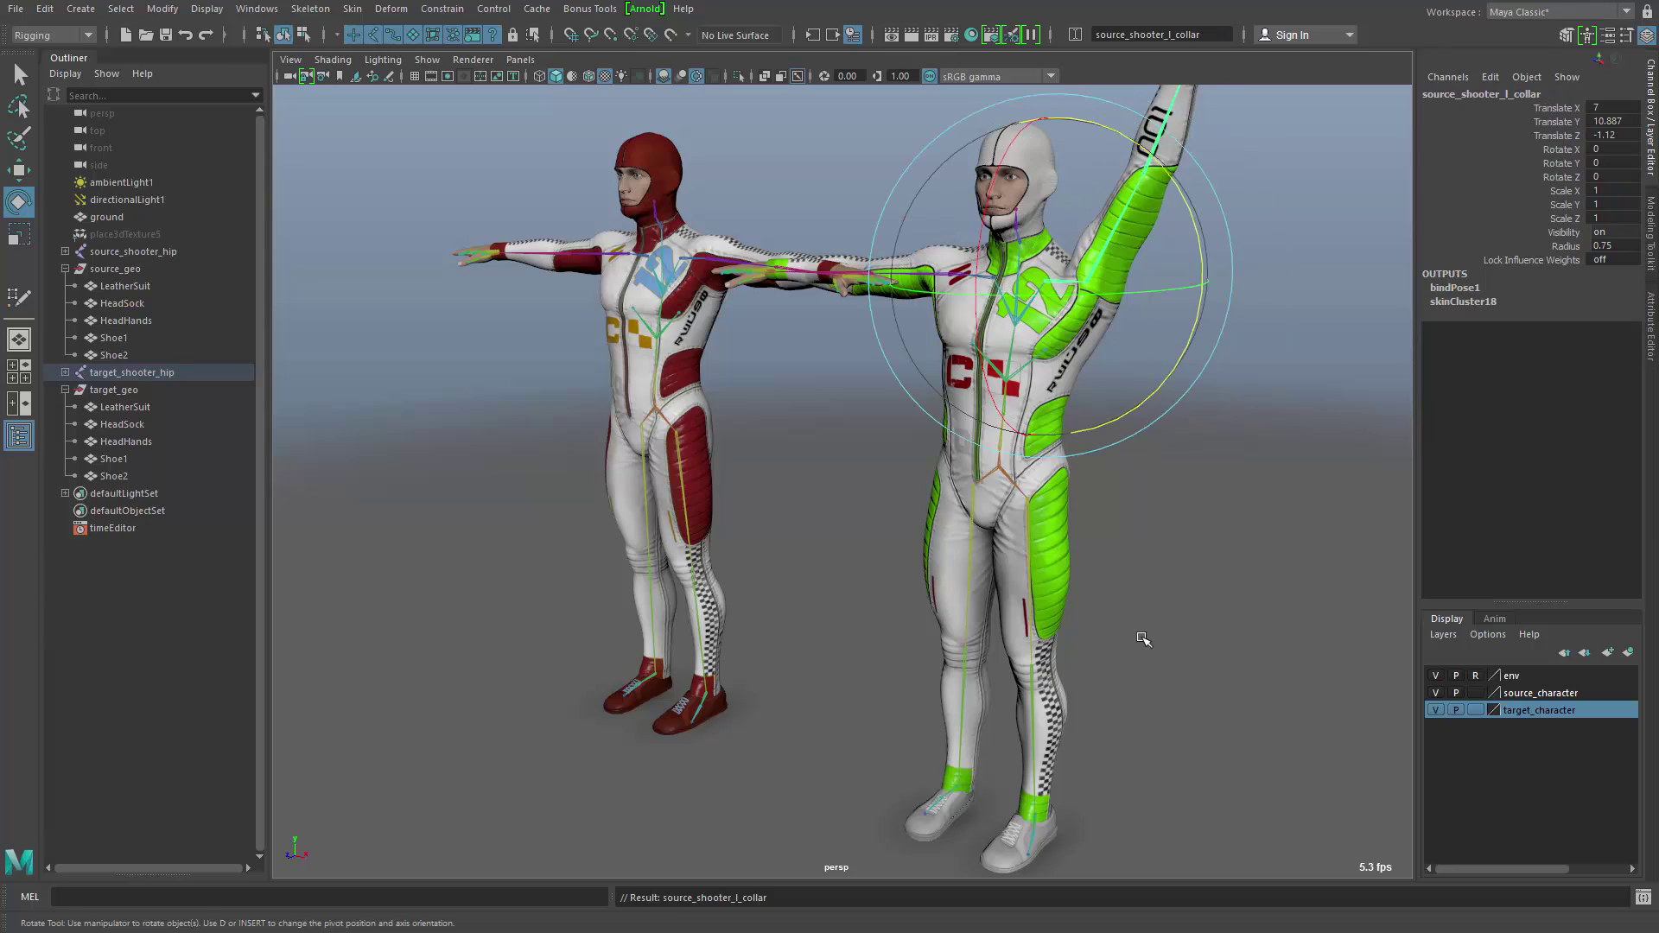
pyautogui.moveTo(1145, 639); pyautogui.dragTo(1189, 643, button='middle')
pyautogui.press('Up')
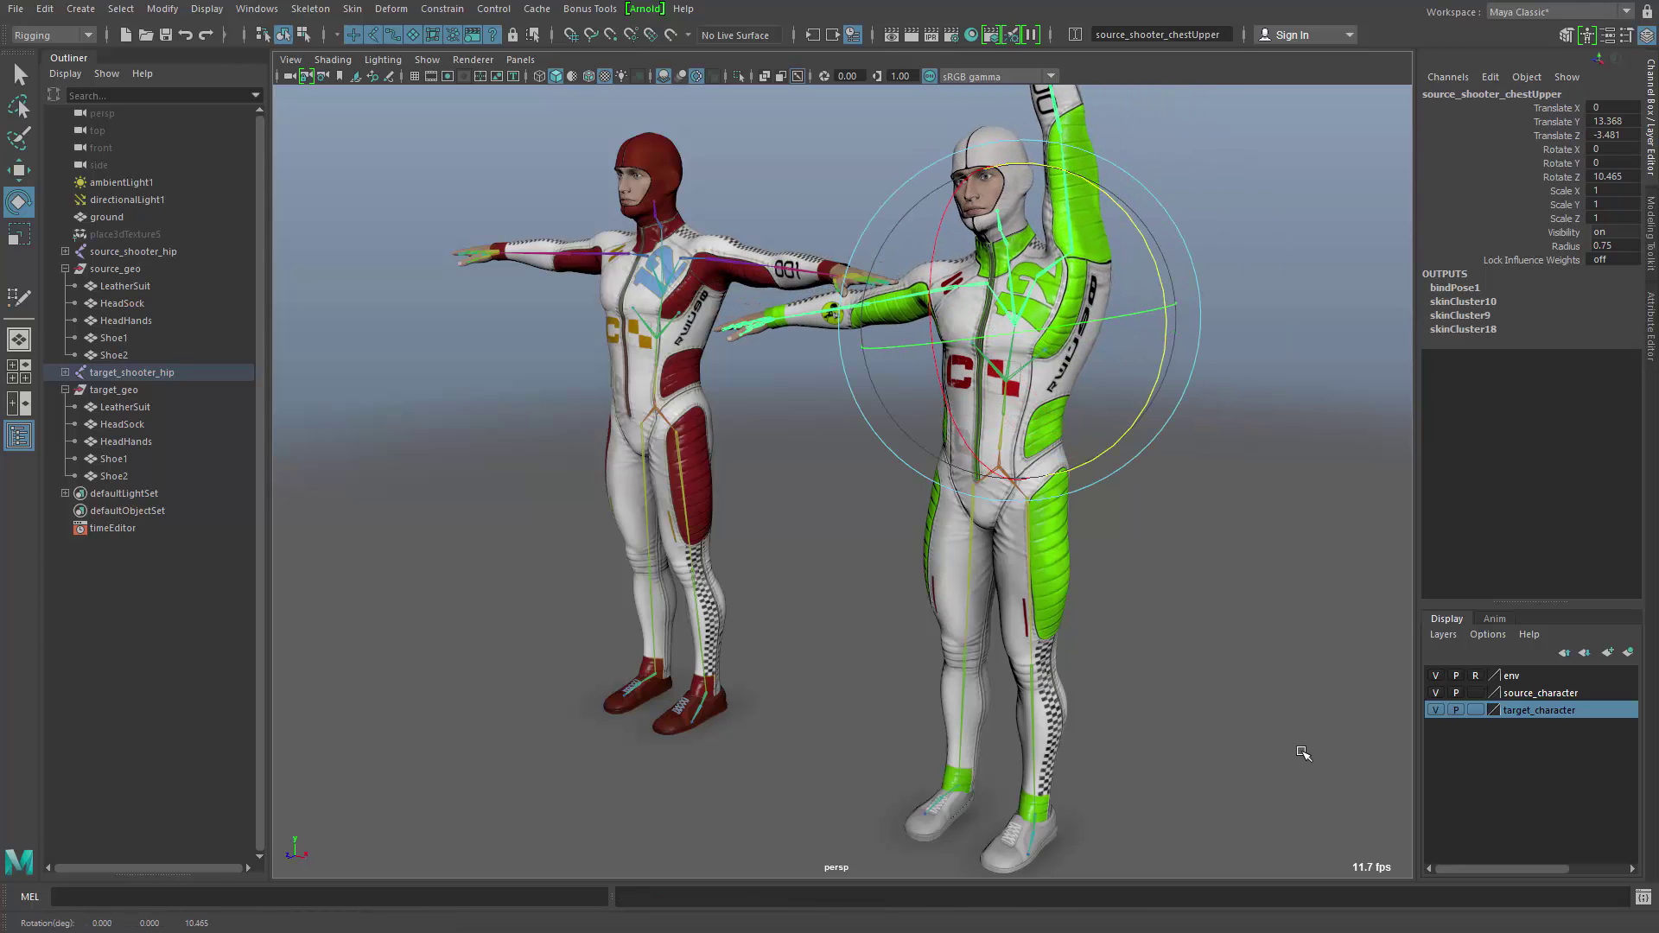
pyautogui.hotkey('ctrl', 'z')
pyautogui.hotkey('ctrl', 'z')
pyautogui.hotkey('ctrl', 'z')
pyautogui.hotkey('ctrl', 'z')
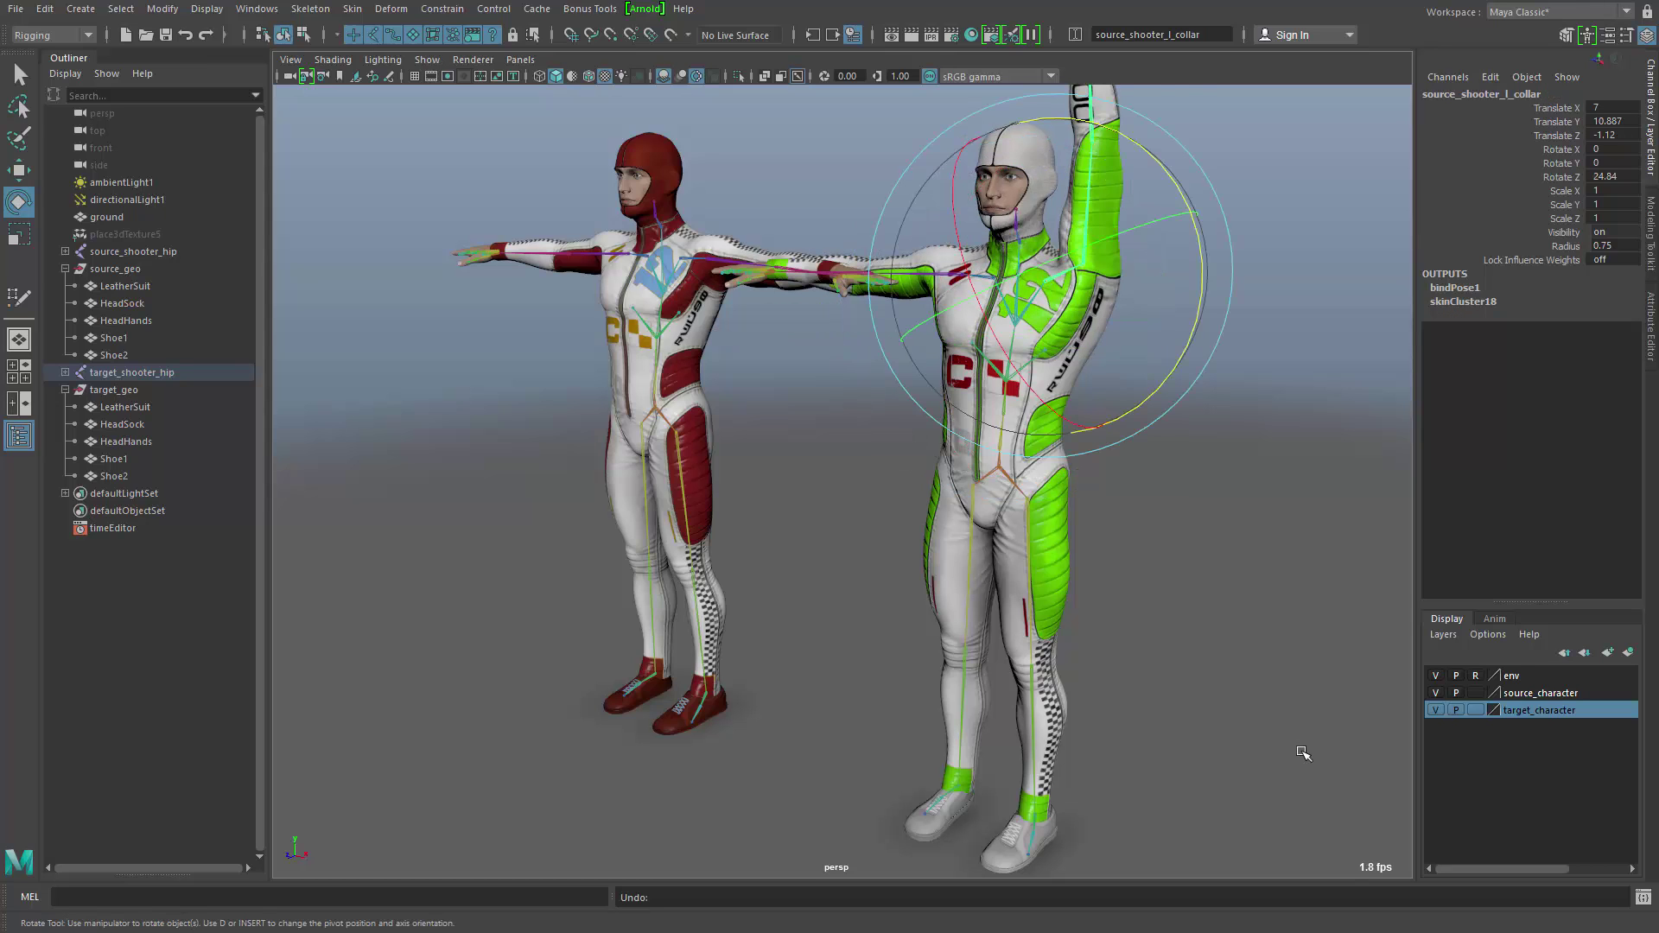
pyautogui.hotkey('ctrl', 'z')
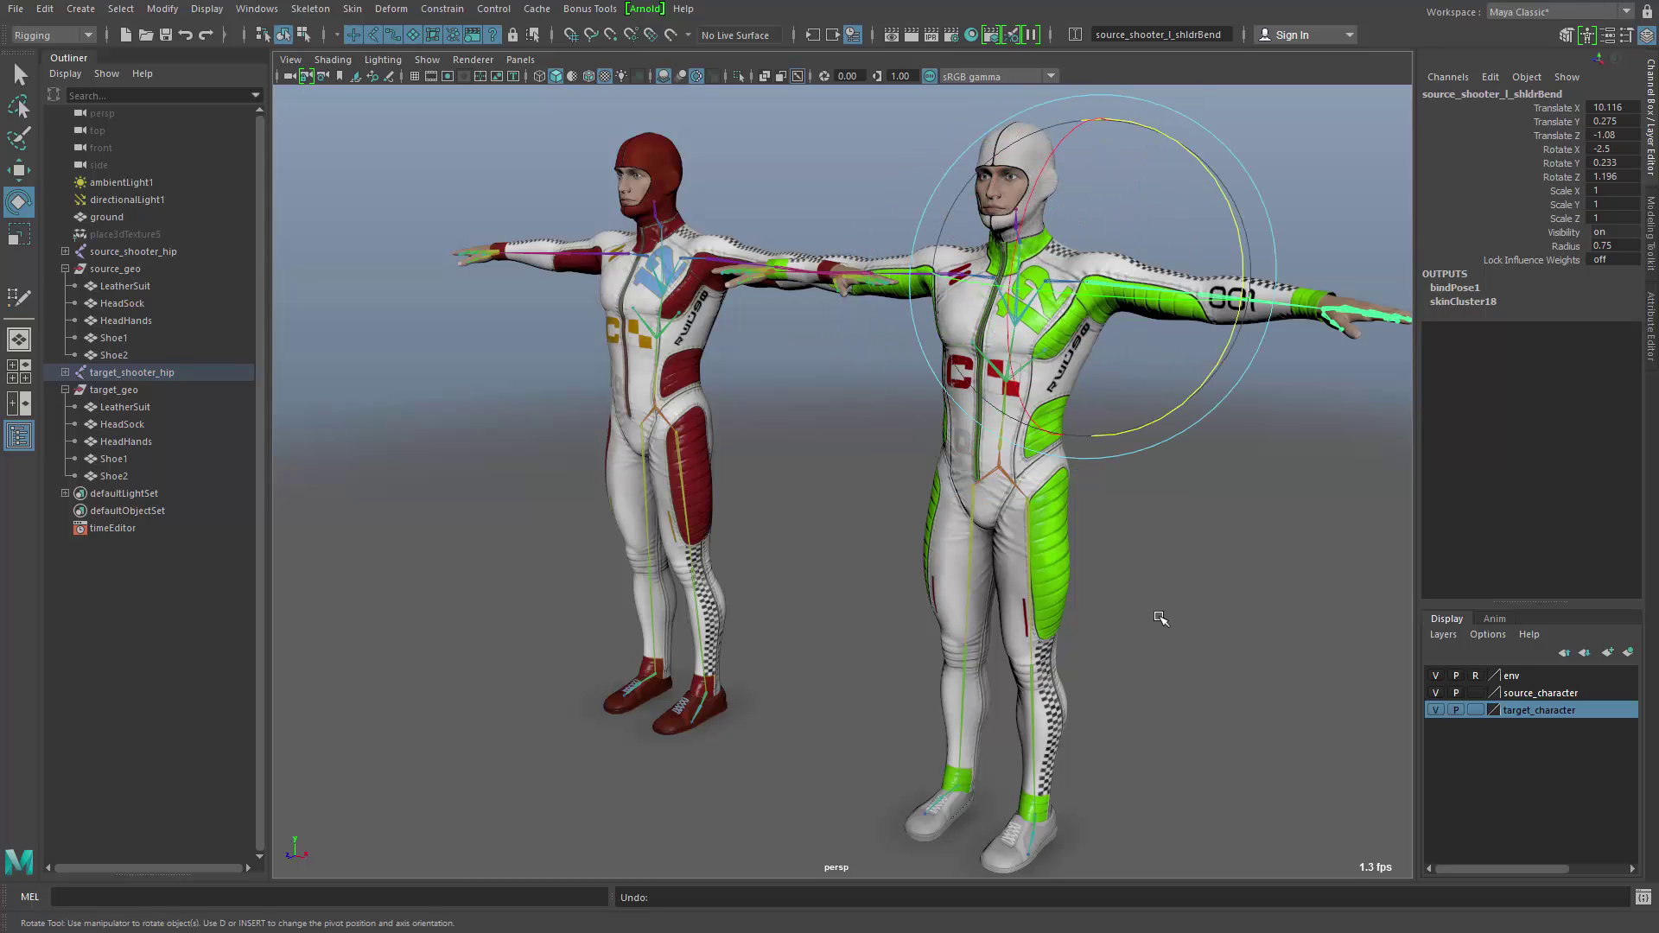
# Move target_shooter_hip to Translate X -114.581, Z -43.239, just behind the source character
pyautogui.moveTo(978, 445); pyautogui.dragTo(1051, 514)
pyautogui.press('w')
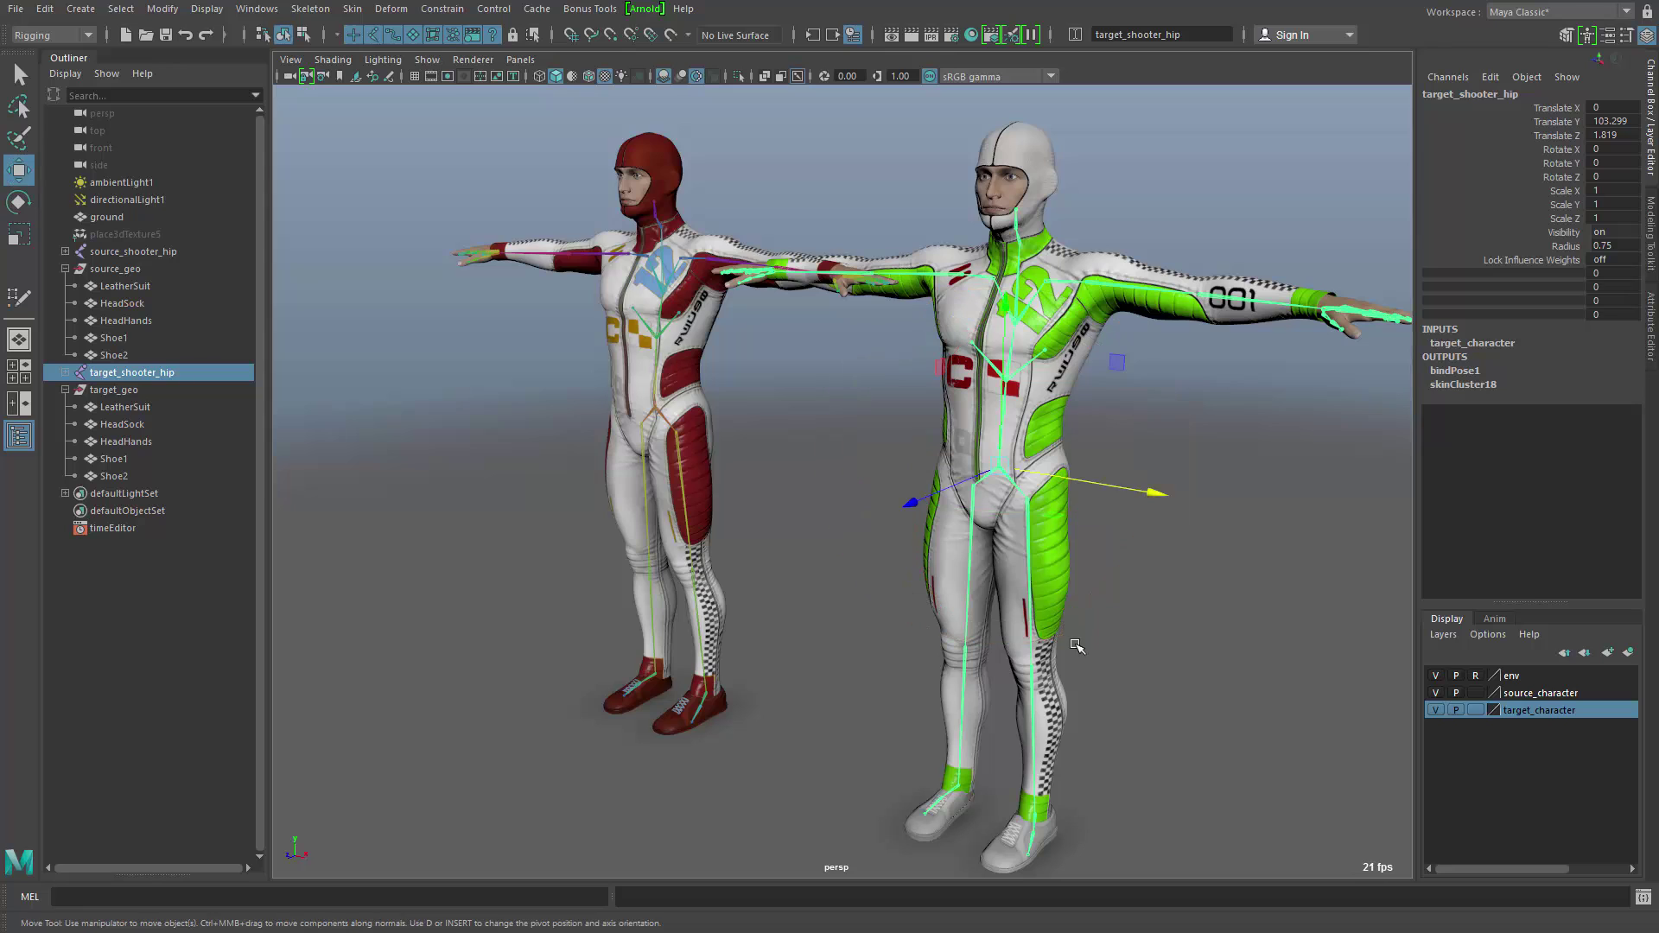
pyautogui.keyDown('alt'); pyautogui.moveTo(1076, 648); pyautogui.dragTo(1024, 609); pyautogui.keyUp('alt')
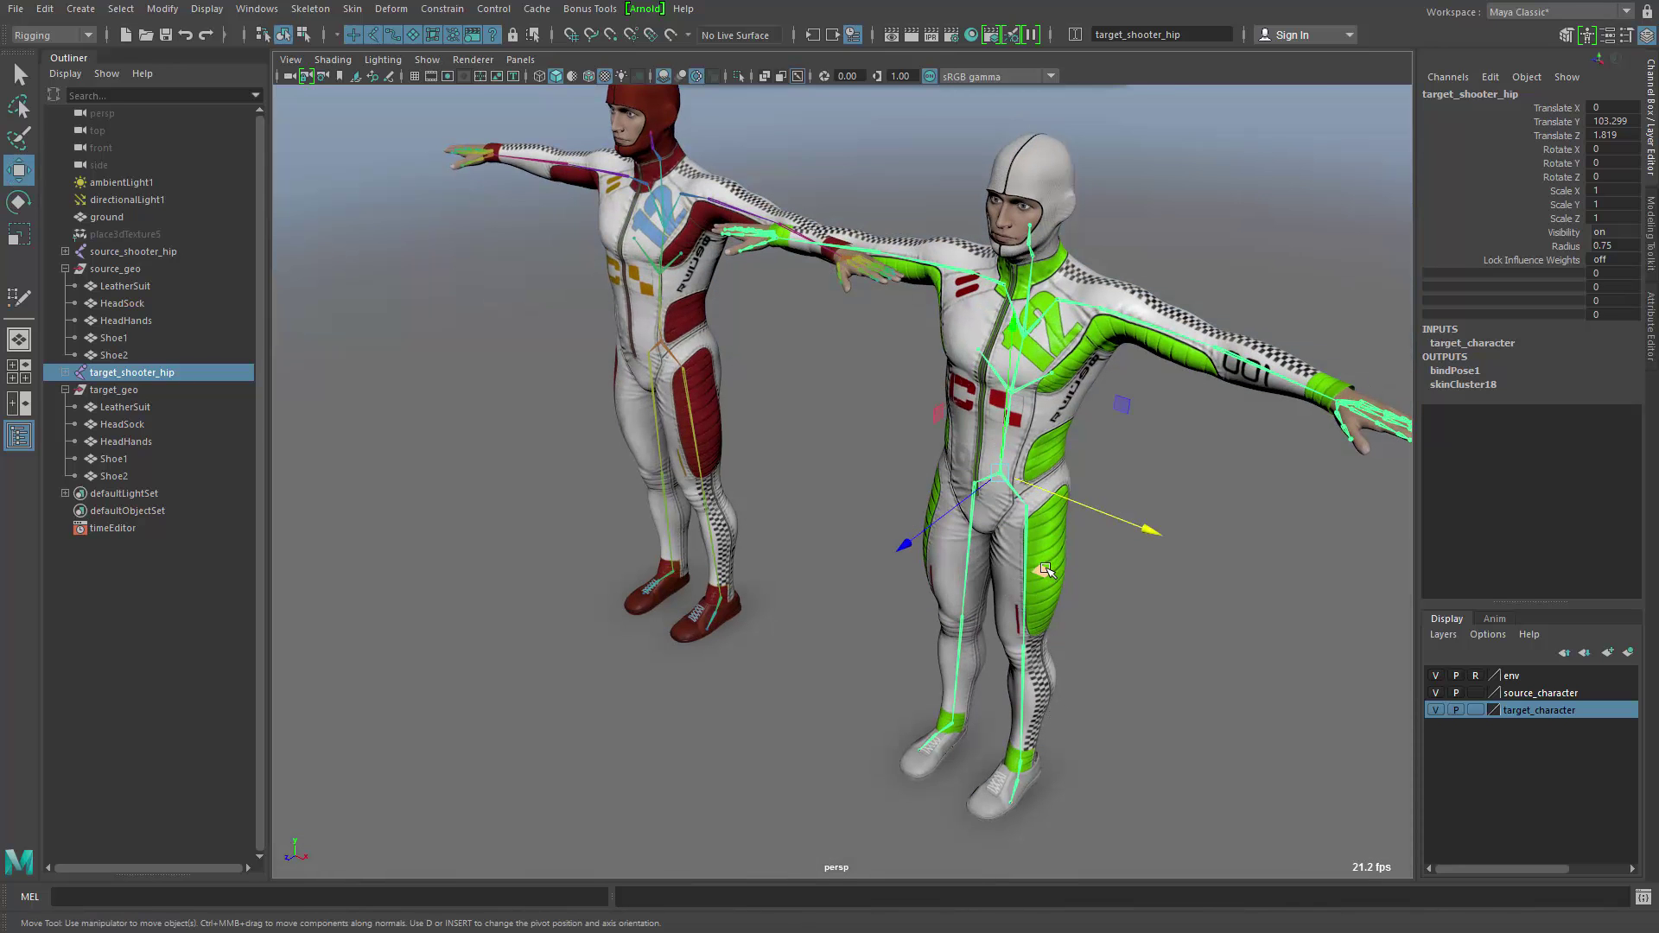
pyautogui.moveTo(1053, 572); pyautogui.dragTo(788, 354, button='middle')
pyautogui.keyDown('alt'); pyautogui.moveTo(788, 354); pyautogui.dragTo(741, 585); pyautogui.keyUp('alt')
pyautogui.keyDown('alt'); pyautogui.moveTo(740, 585); pyautogui.dragTo(1192, 691, button='right'); pyautogui.keyUp('alt')
# Rotate the target character's left shoulder joint to raise its left arm
pyautogui.click(1002, 376)
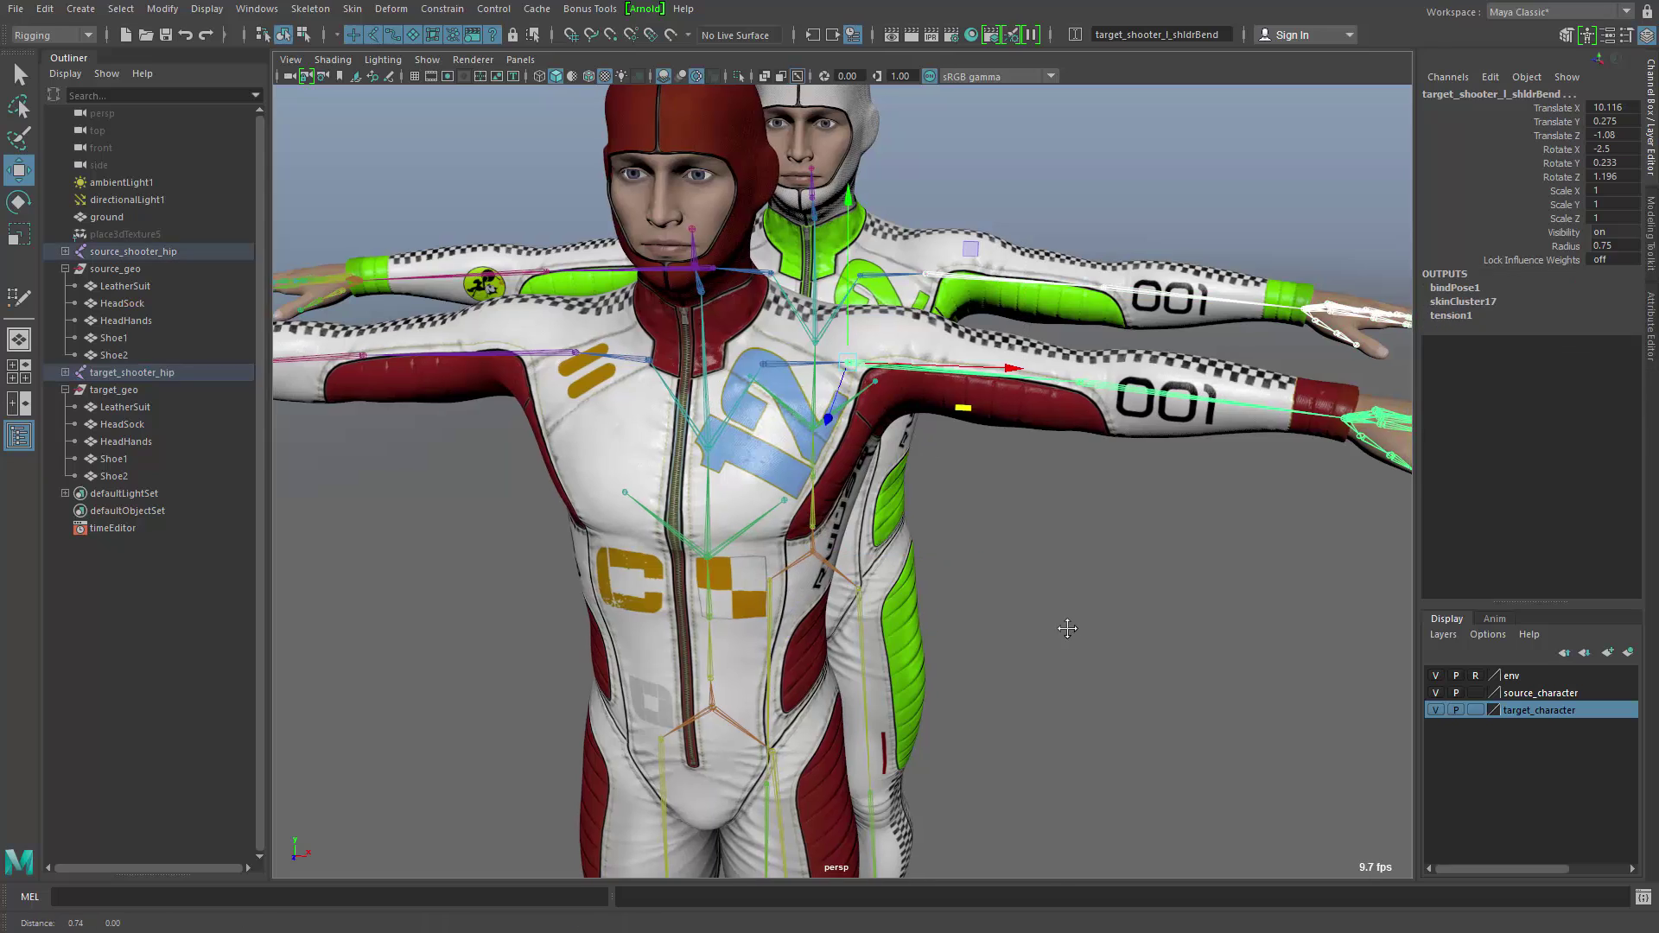
pyautogui.press('e')
pyautogui.keyDown('alt'); pyautogui.moveTo(1120, 760); pyautogui.dragTo(1048, 754); pyautogui.keyUp('alt')
pyautogui.moveTo(1048, 755); pyautogui.dragTo(1150, 744, button='middle')
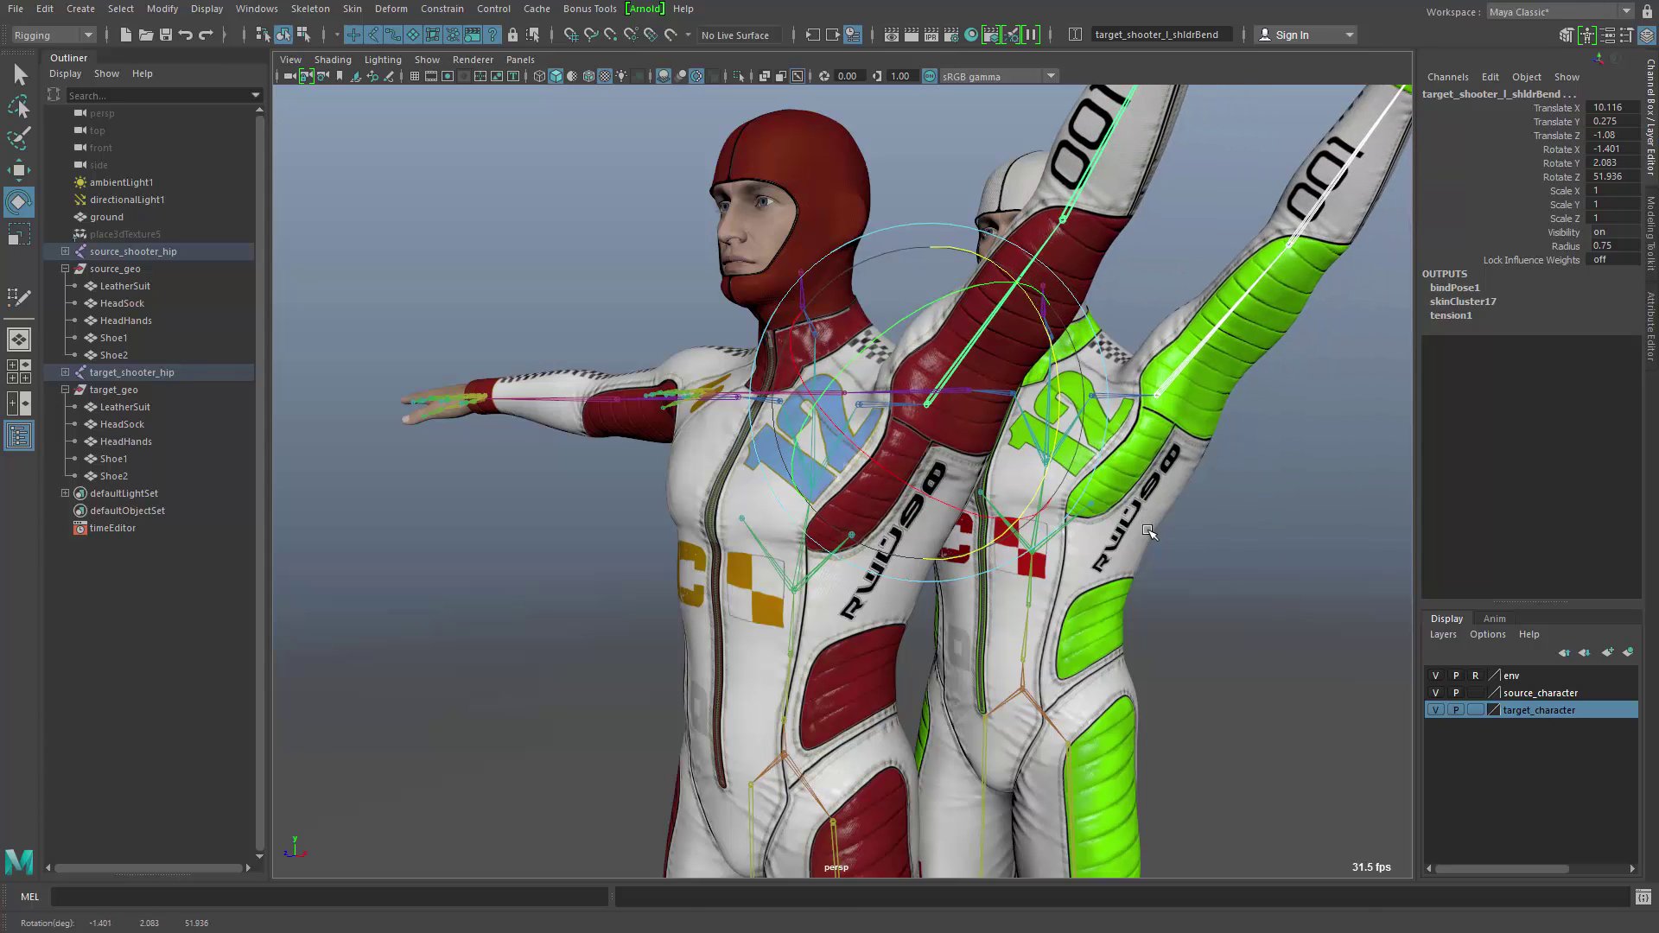
# Rotate the collars to 17.28 and upper chests to 13.68 on Z, lifting both arms overhead
pyautogui.press('Up')
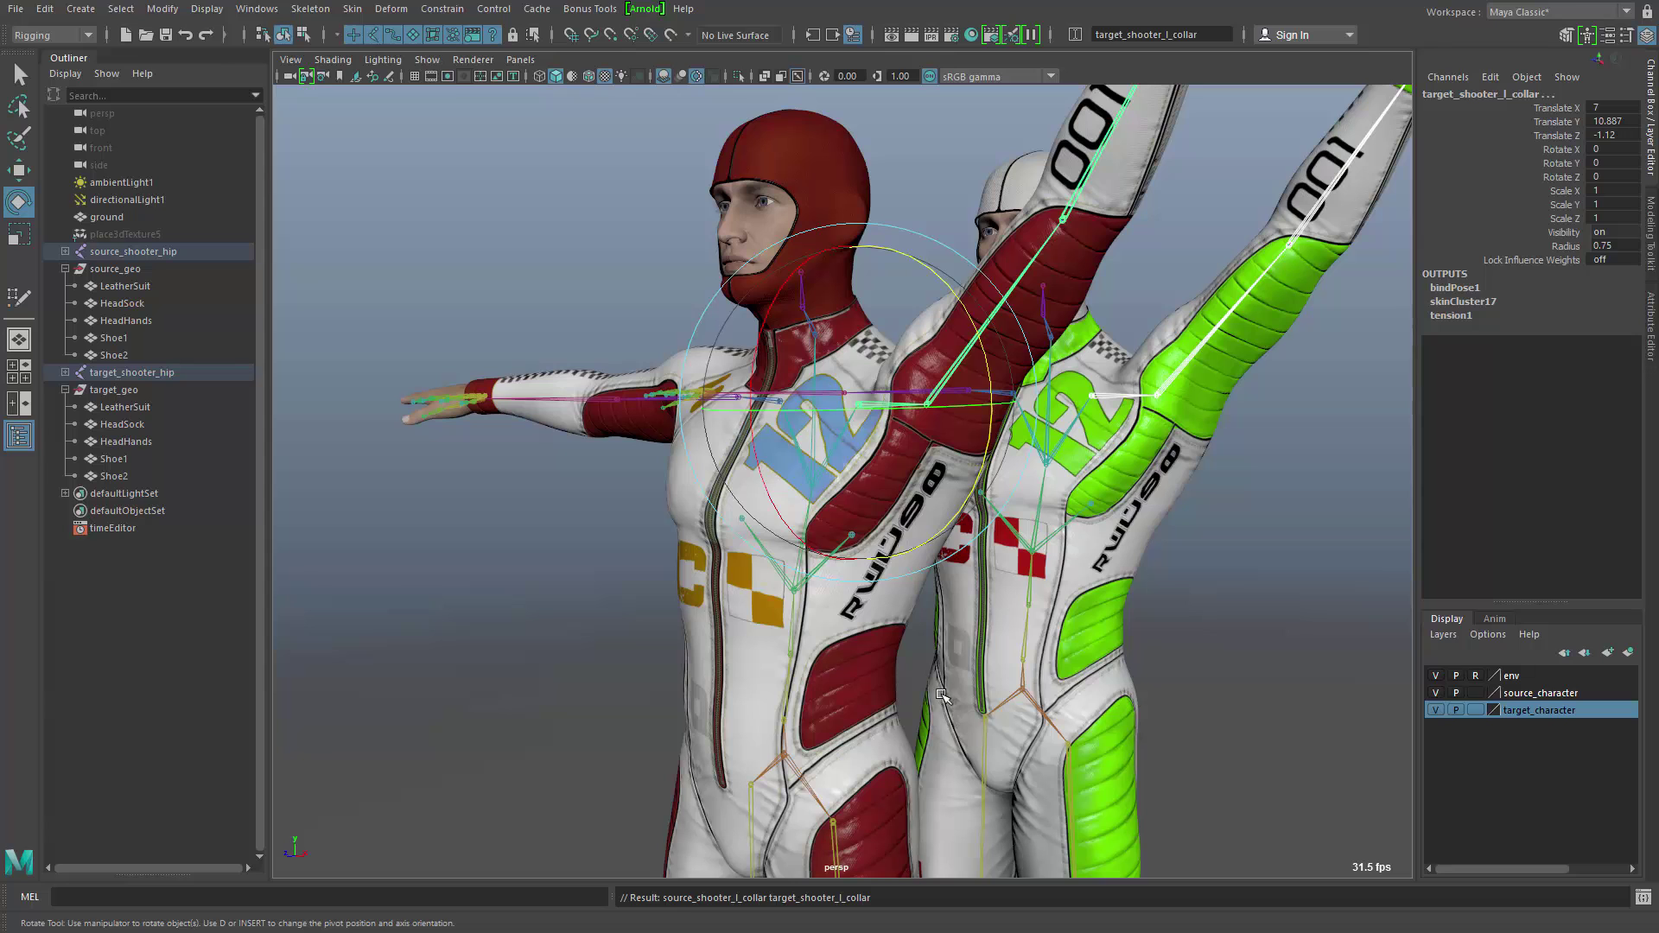
pyautogui.moveTo(960, 703); pyautogui.dragTo(978, 750, button='middle')
pyautogui.press('Up')
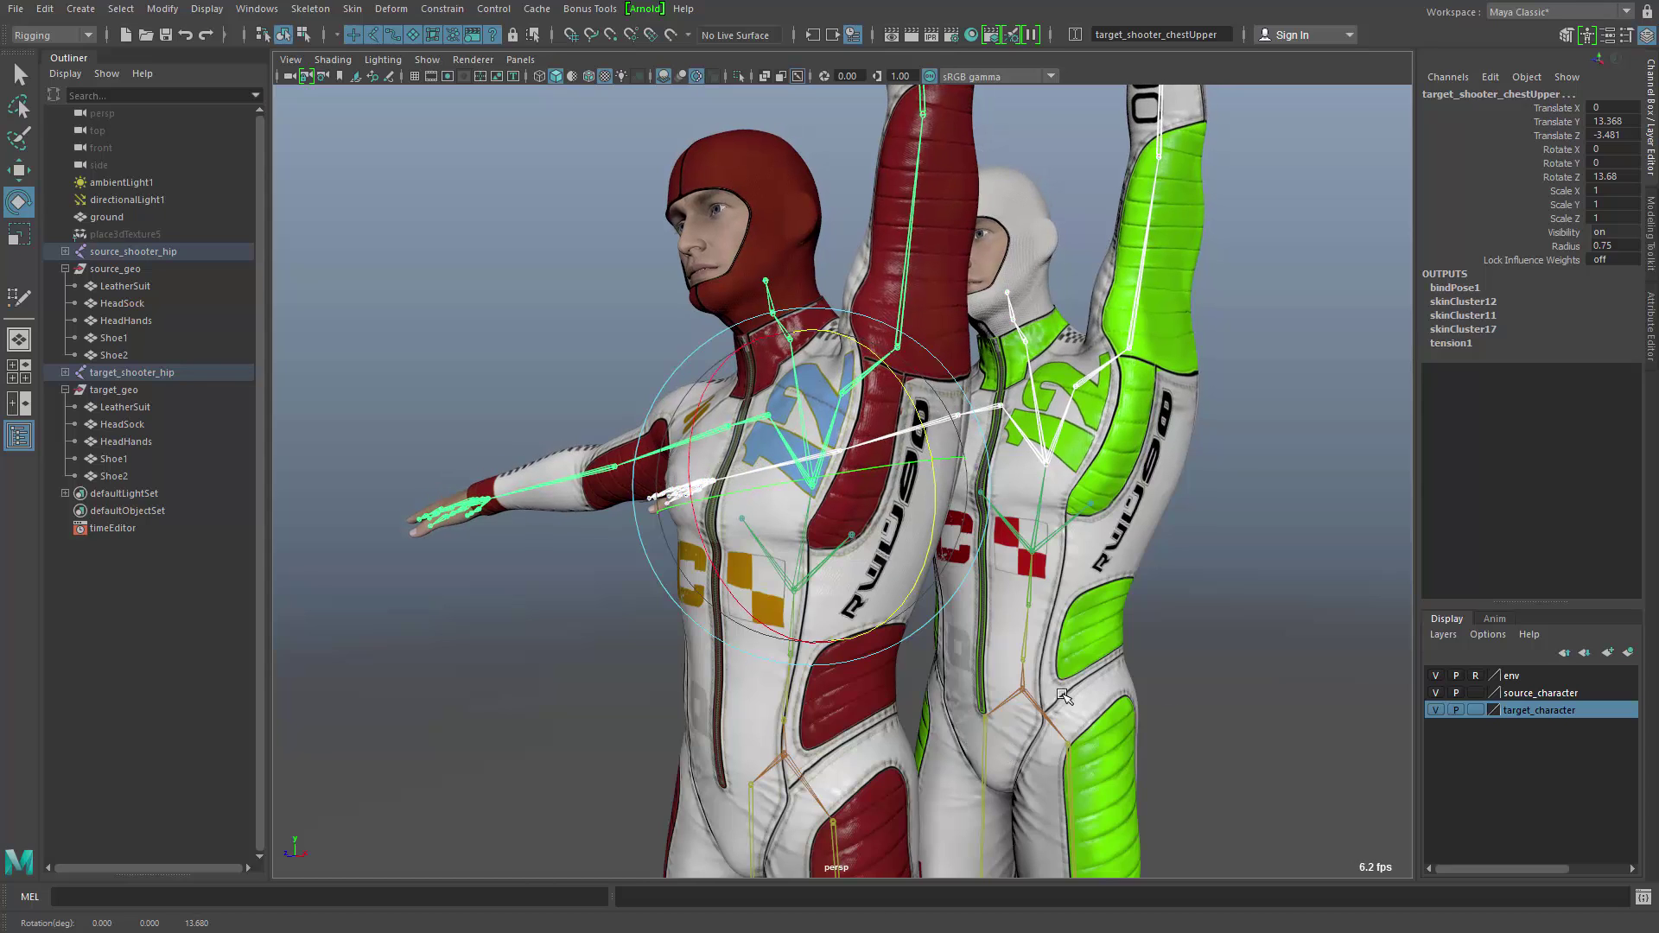
pyautogui.keyDown('alt'); pyautogui.moveTo(1065, 697); pyautogui.dragTo(1056, 679, button='middle'); pyautogui.keyUp('alt')
pyautogui.keyDown('alt'); pyautogui.moveTo(1055, 679); pyautogui.dragTo(790, 678); pyautogui.keyUp('alt')
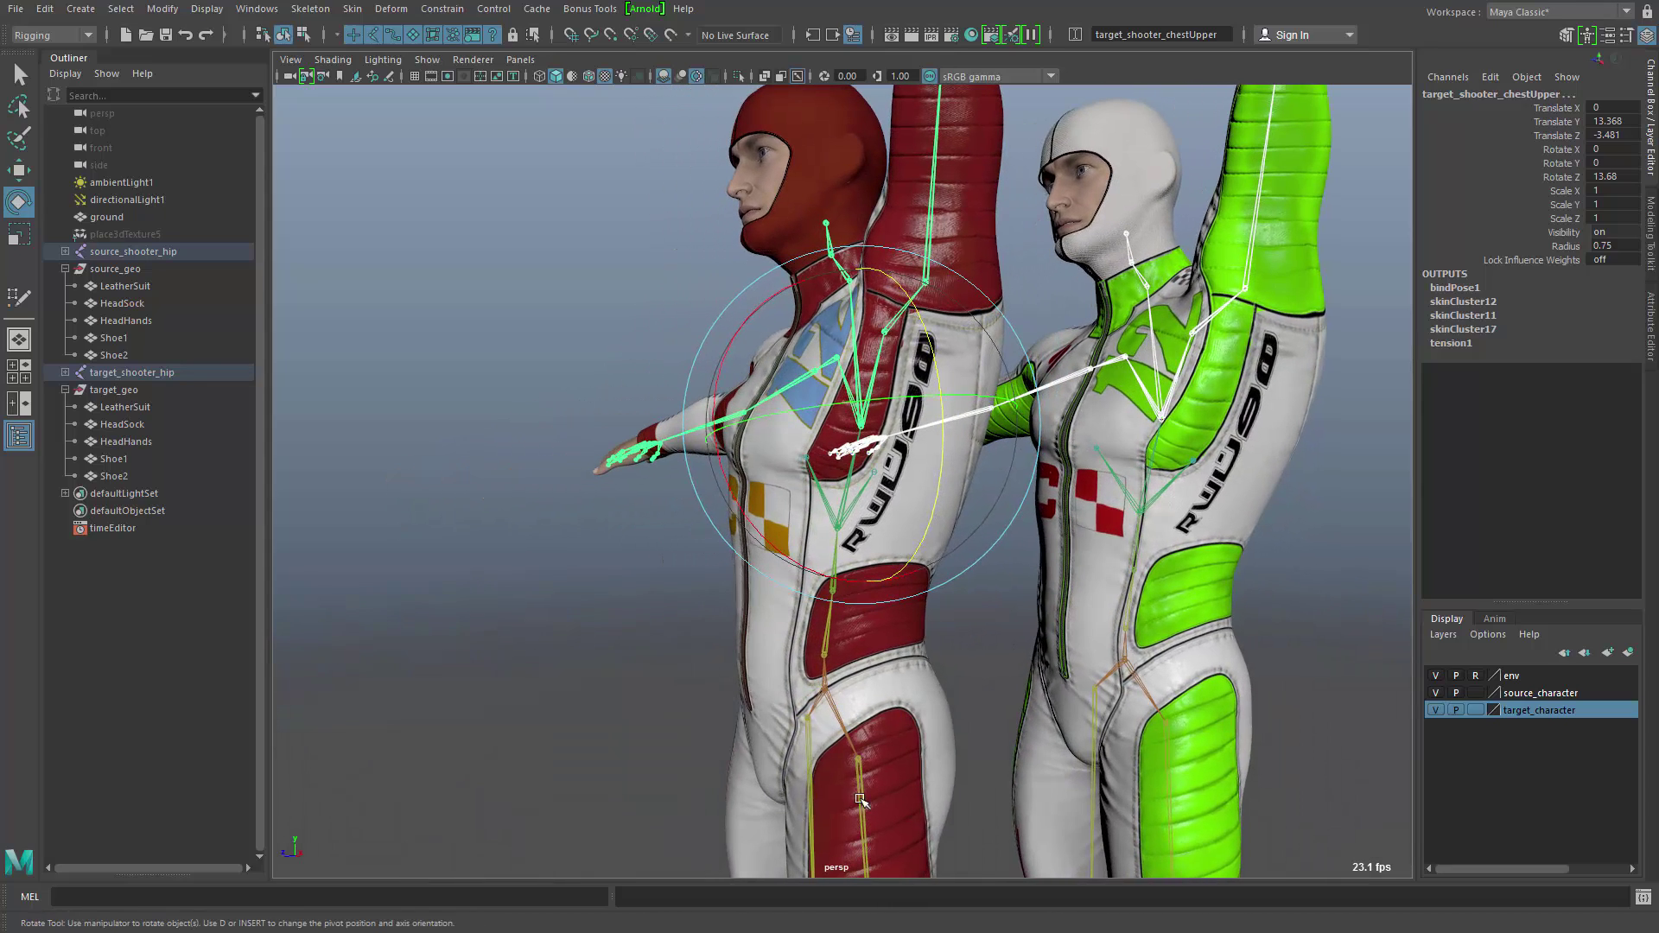
pyautogui.press('q')
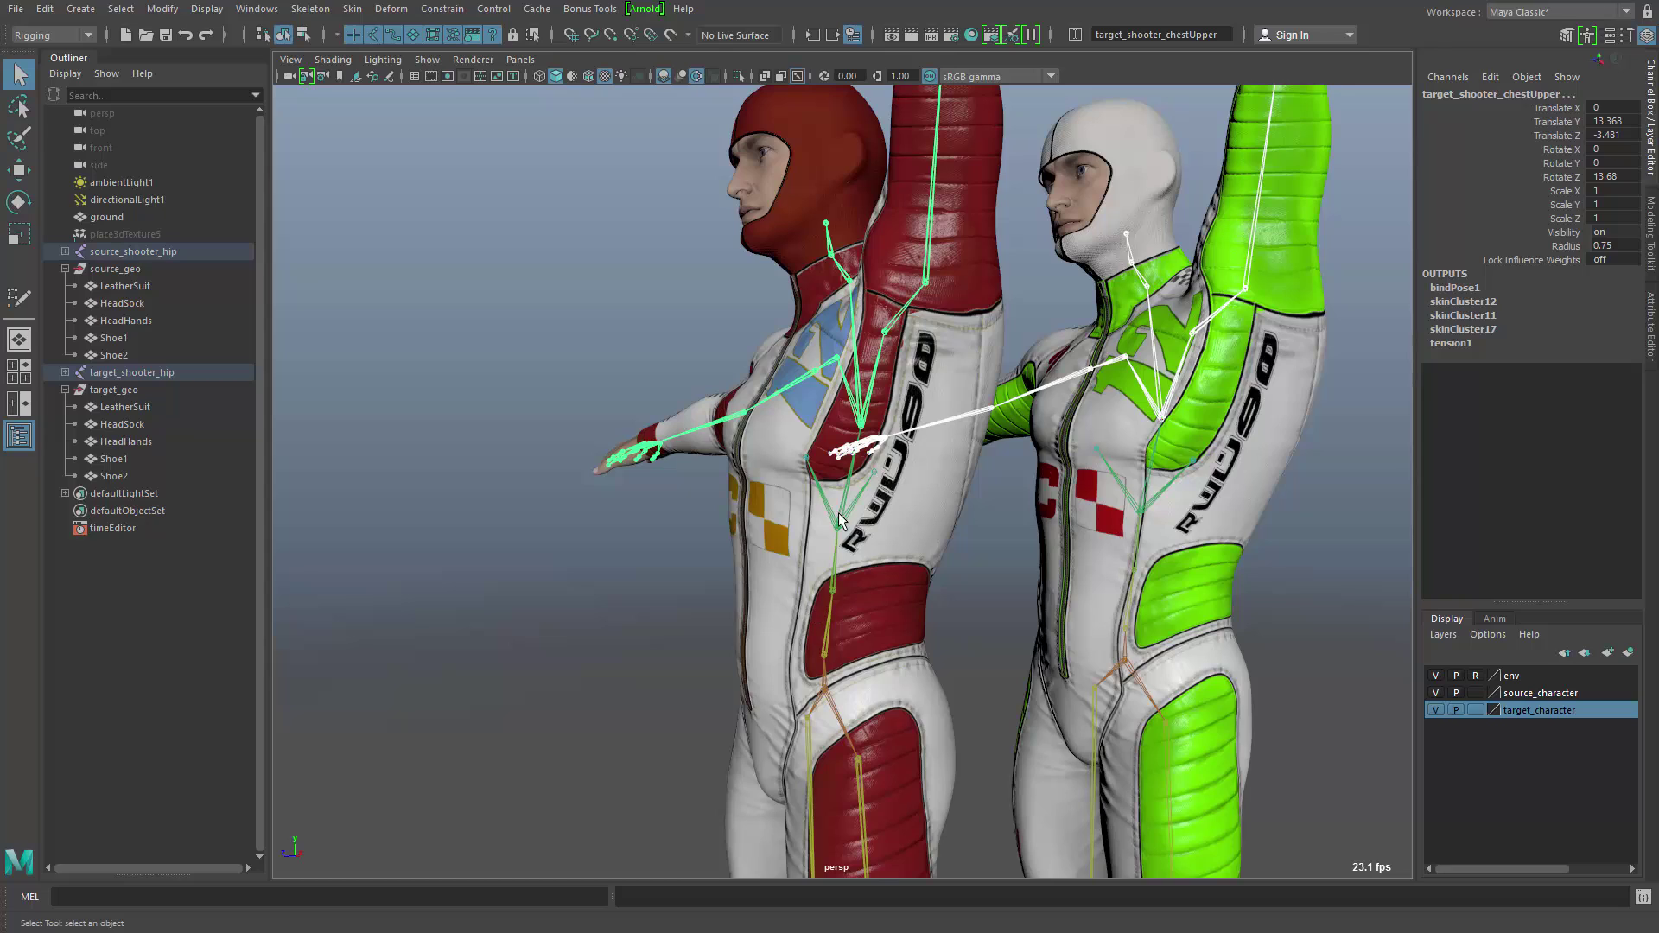
pyautogui.click(795, 406)
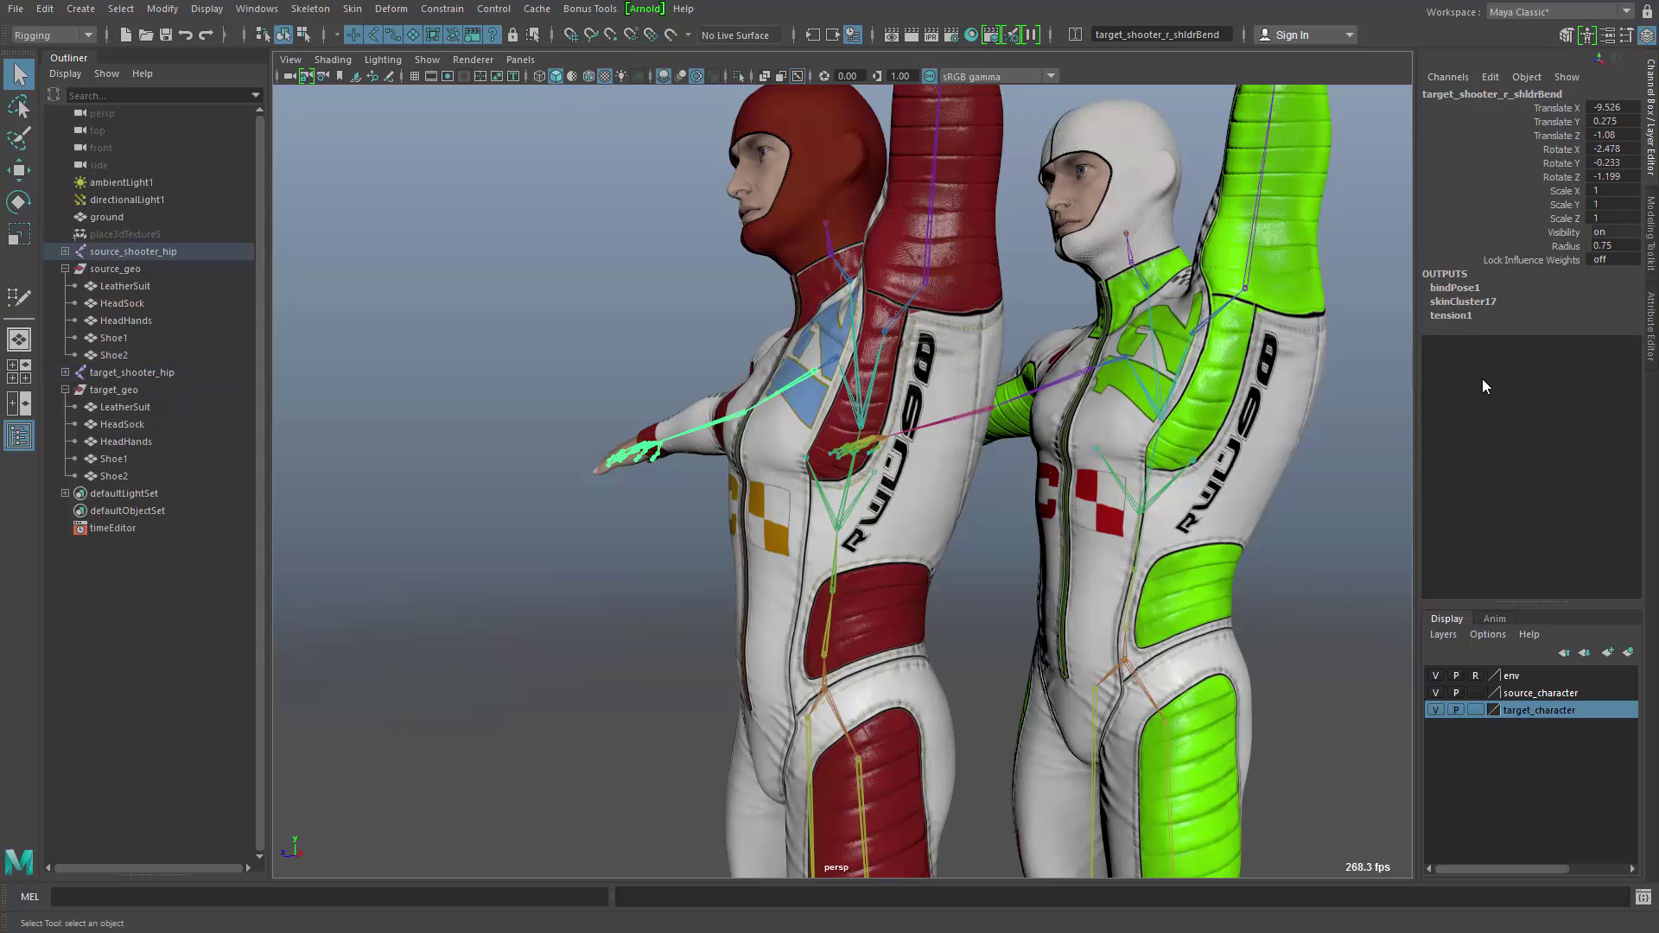
pyautogui.click(1453, 315)
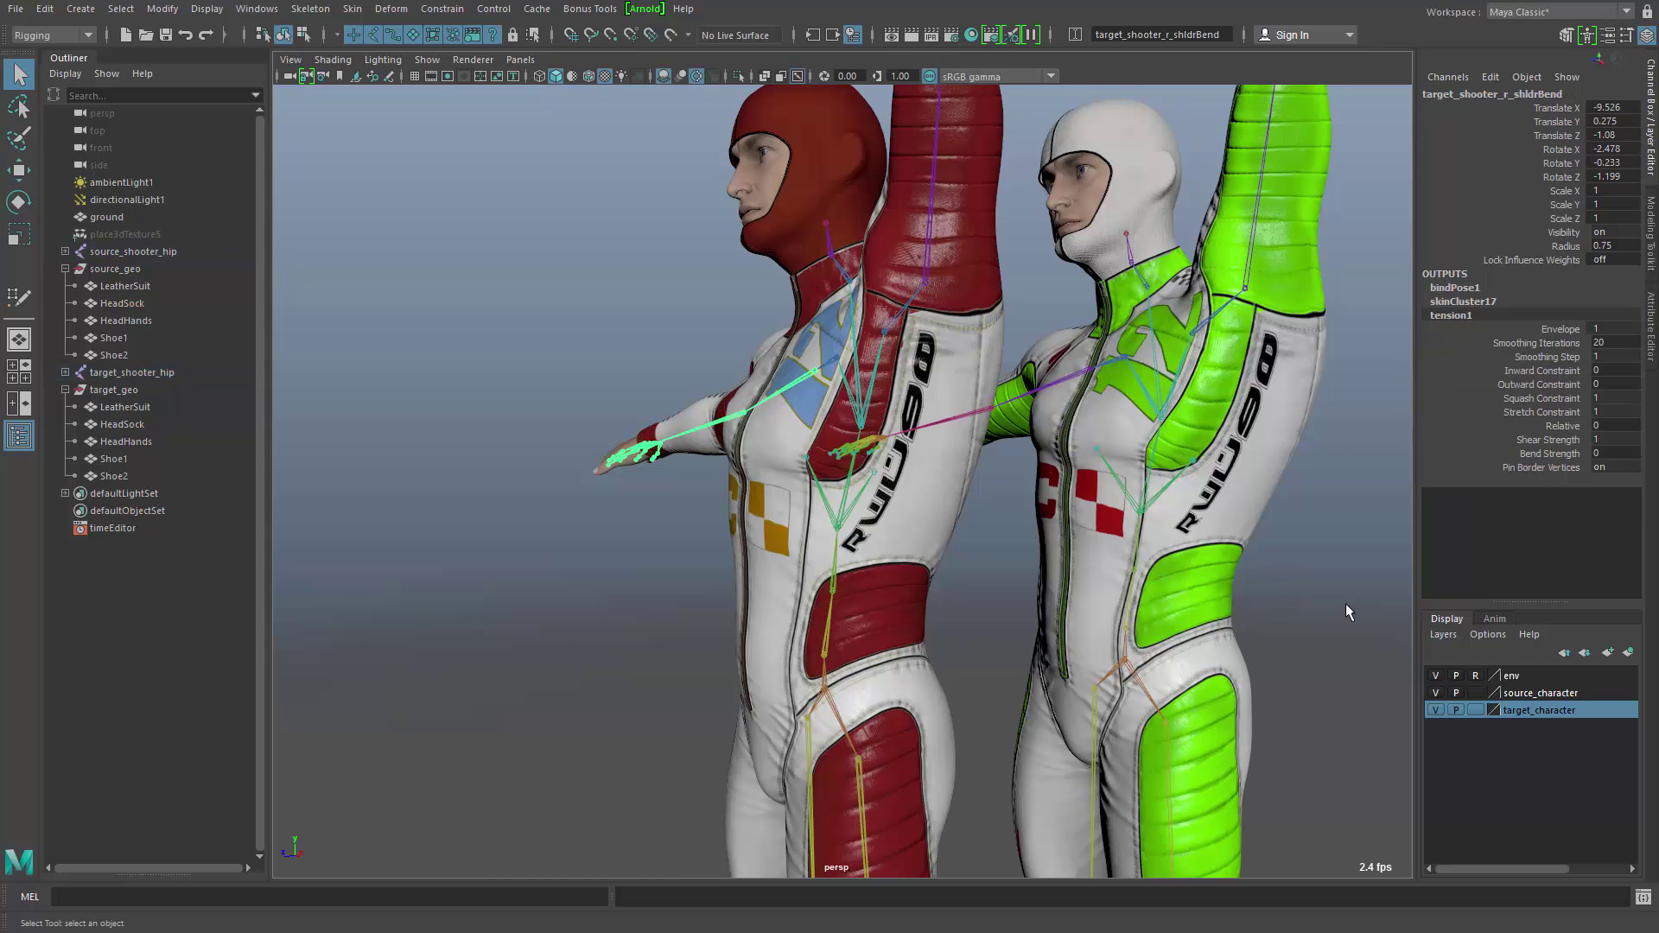
pyautogui.click(1525, 331)
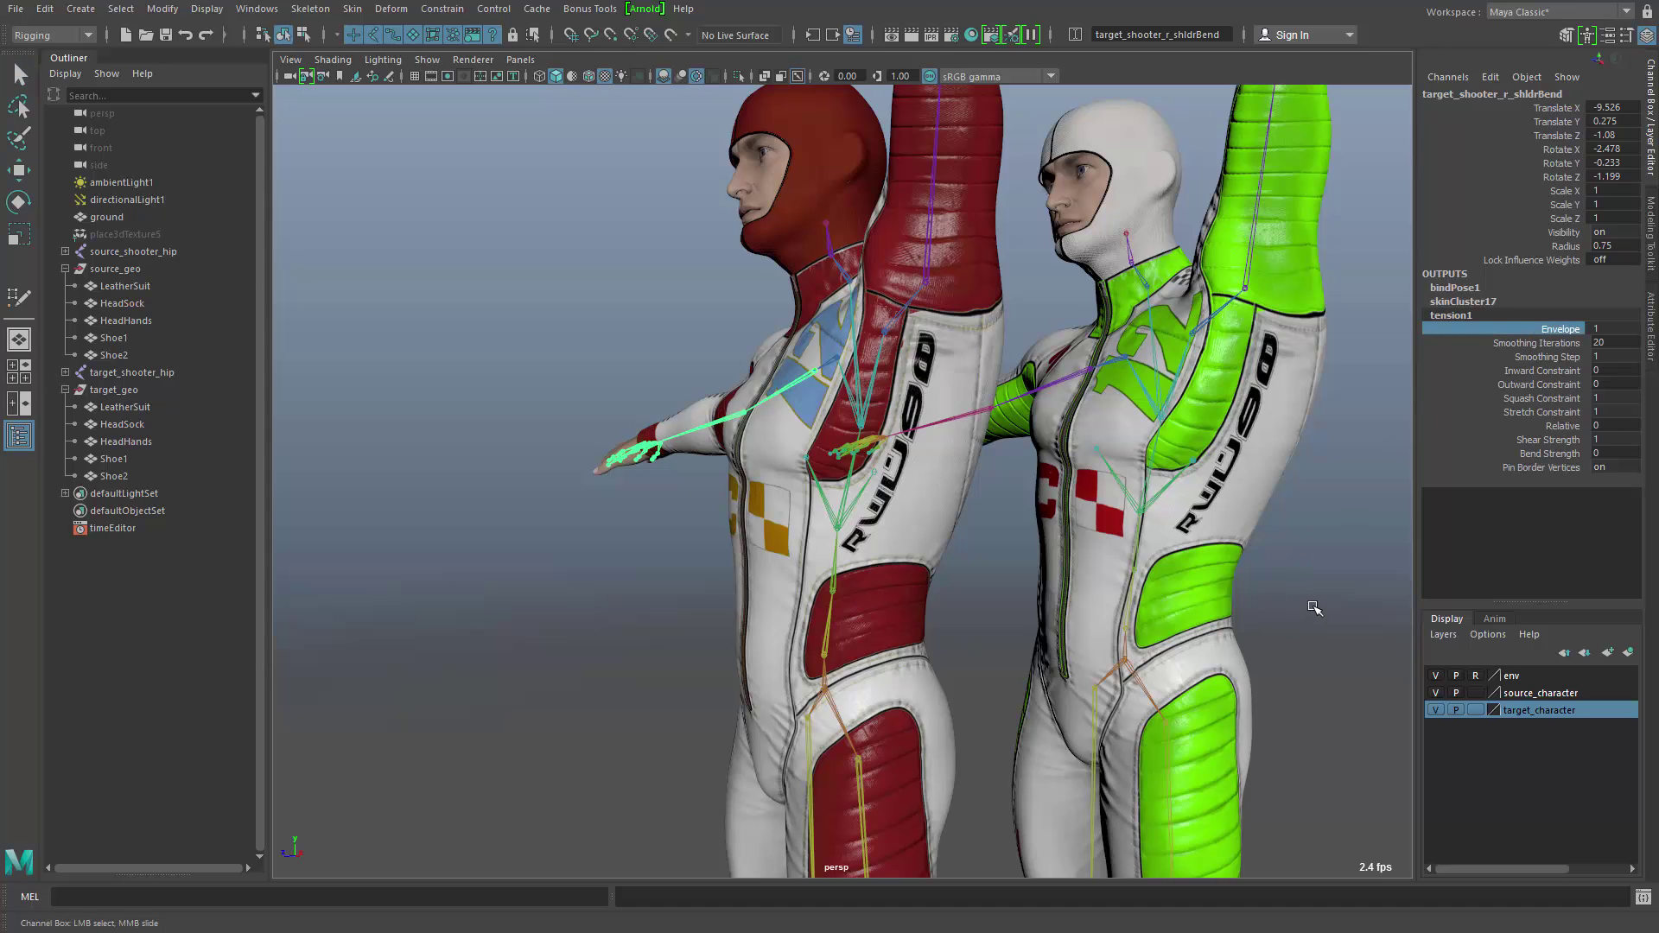
pyautogui.moveTo(1315, 604); pyautogui.dragTo(1181, 606, button='middle')
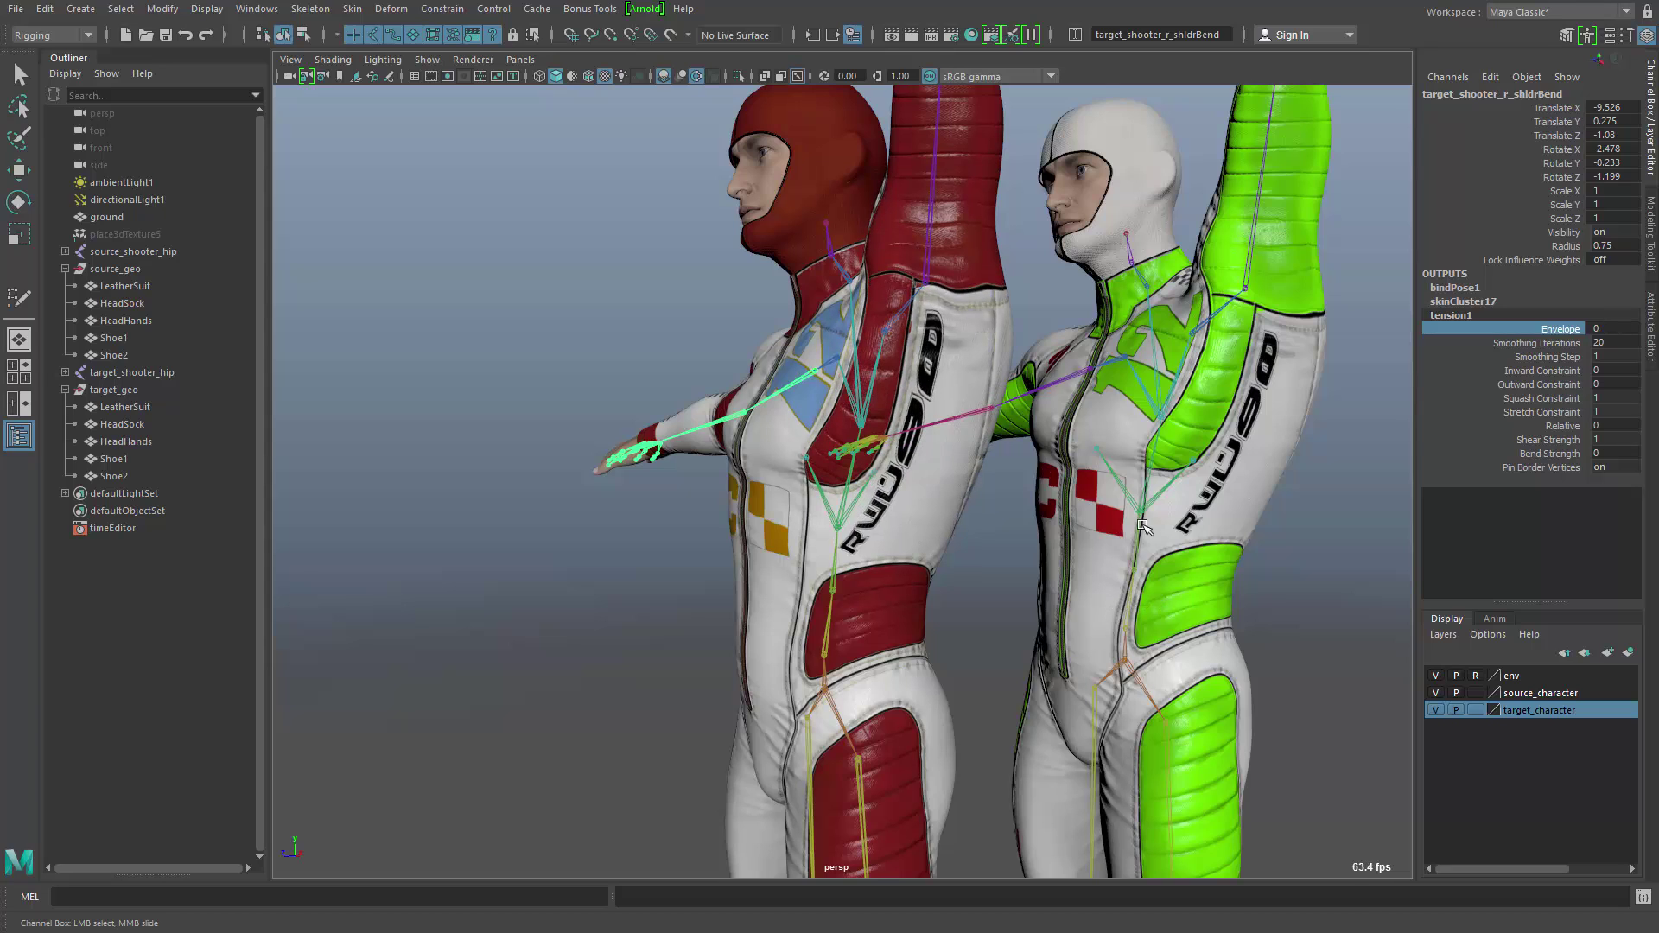
pyautogui.moveTo(1020, 641); pyautogui.dragTo(1141, 638, button='middle')
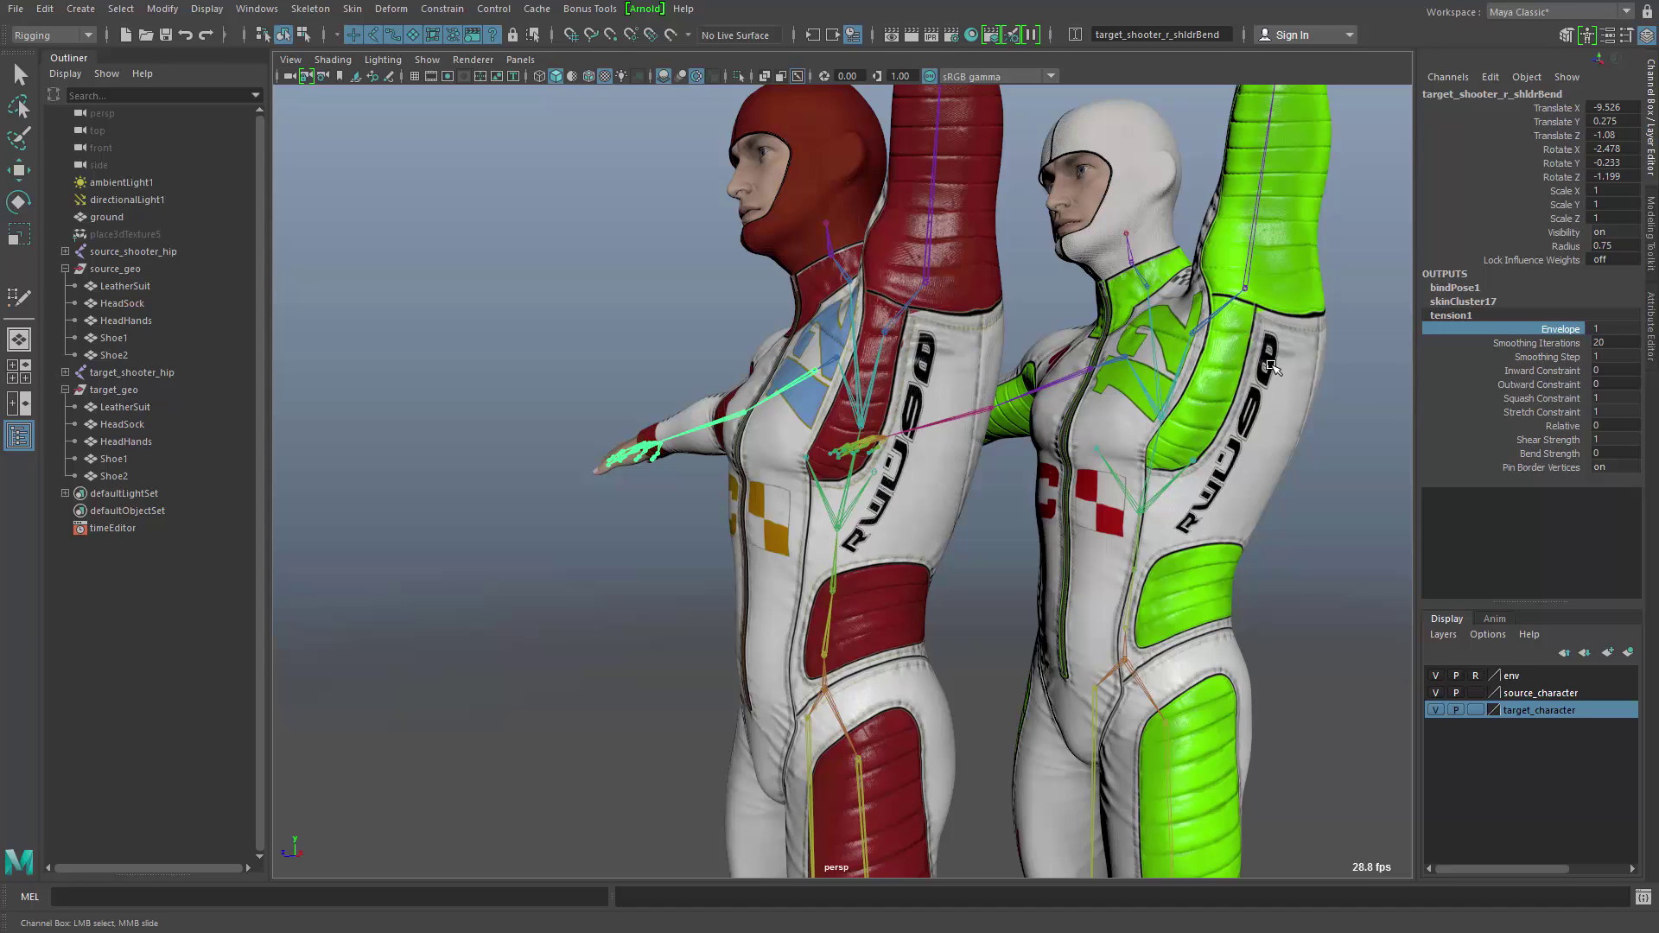
pyautogui.press('q')
pyautogui.click(1258, 437)
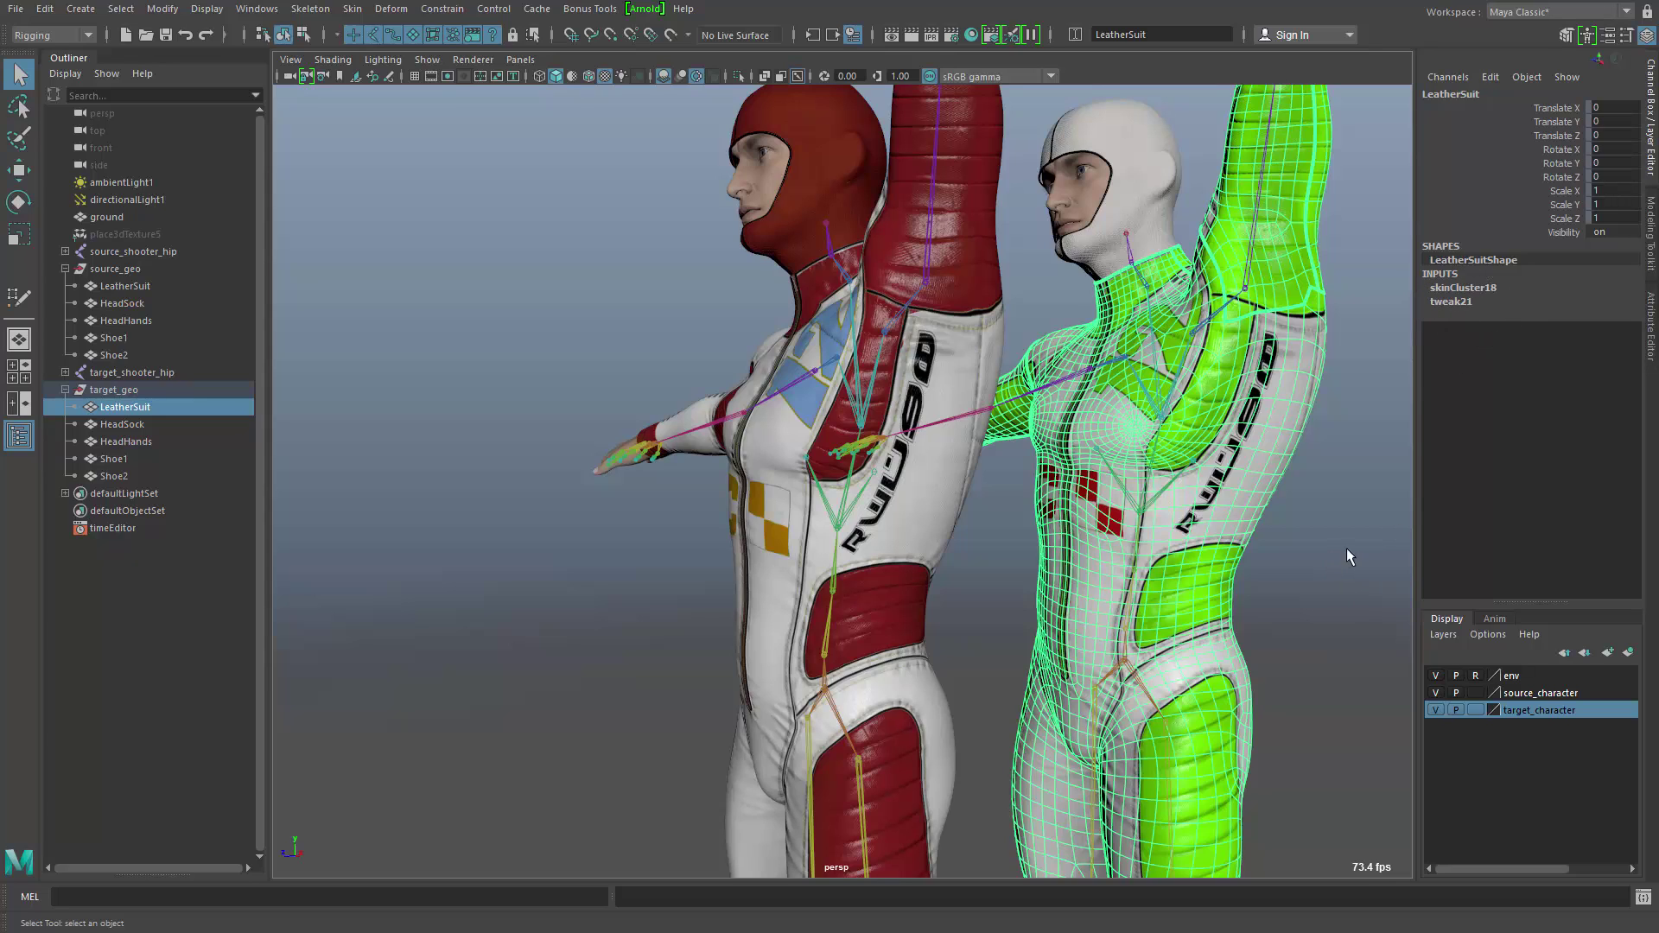
pyautogui.click(948, 492)
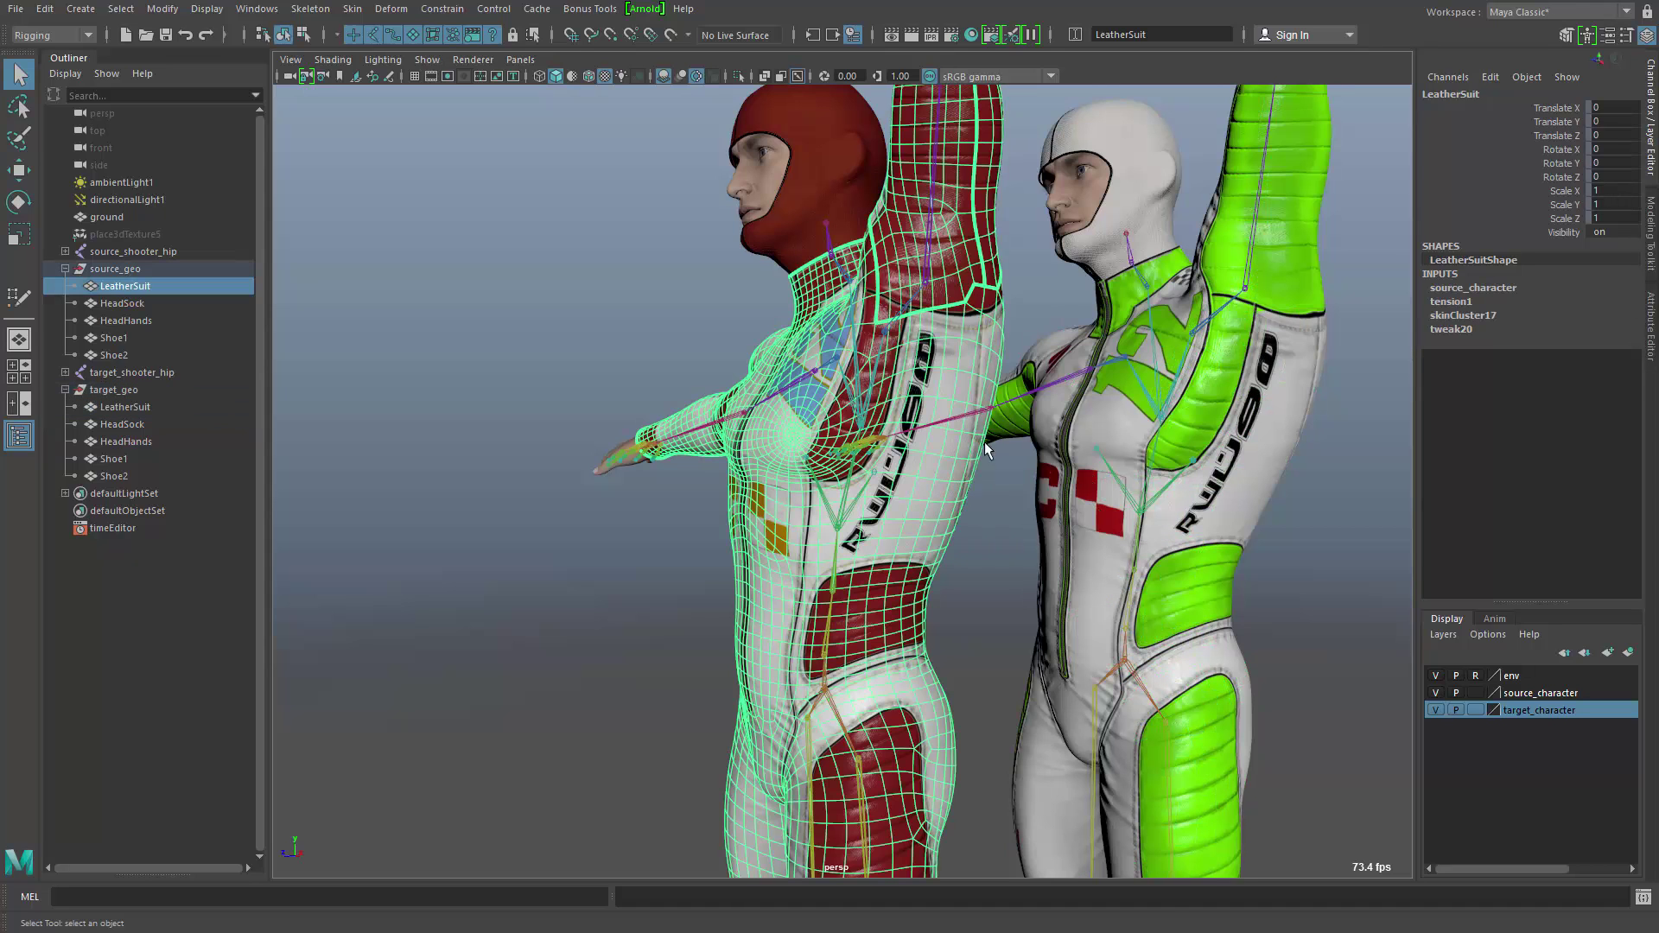
pyautogui.click(974, 510)
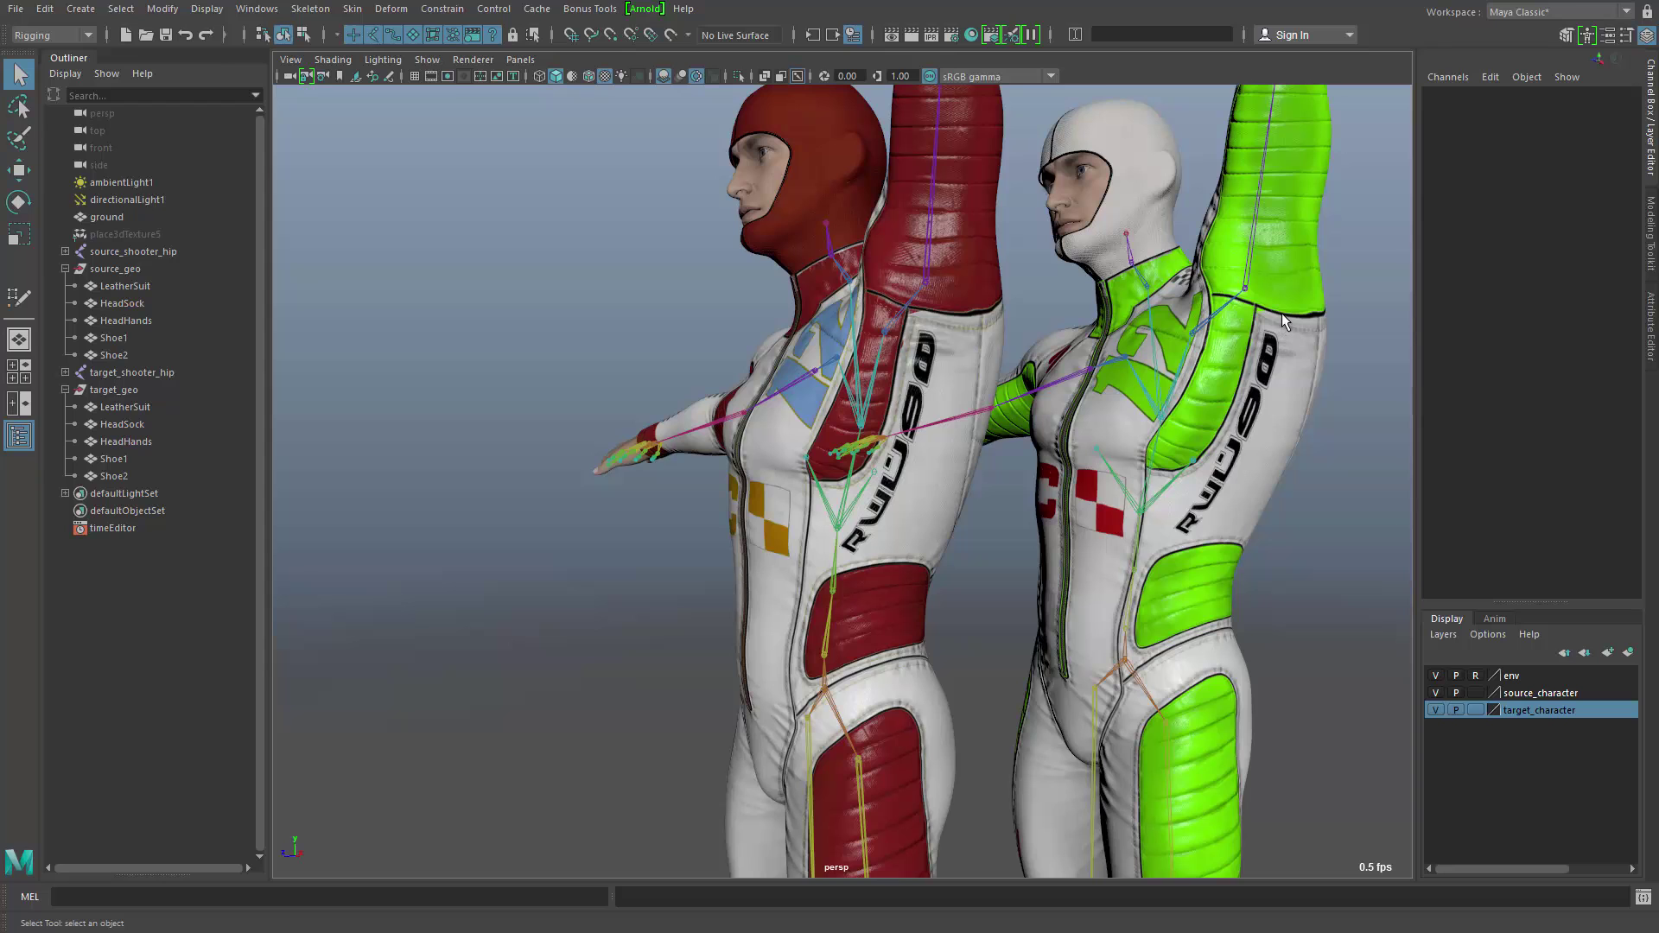
pyautogui.keyDown('alt'); pyautogui.moveTo(1270, 615); pyautogui.dragTo(1065, 489); pyautogui.keyUp('alt')
pyautogui.click(1065, 489)
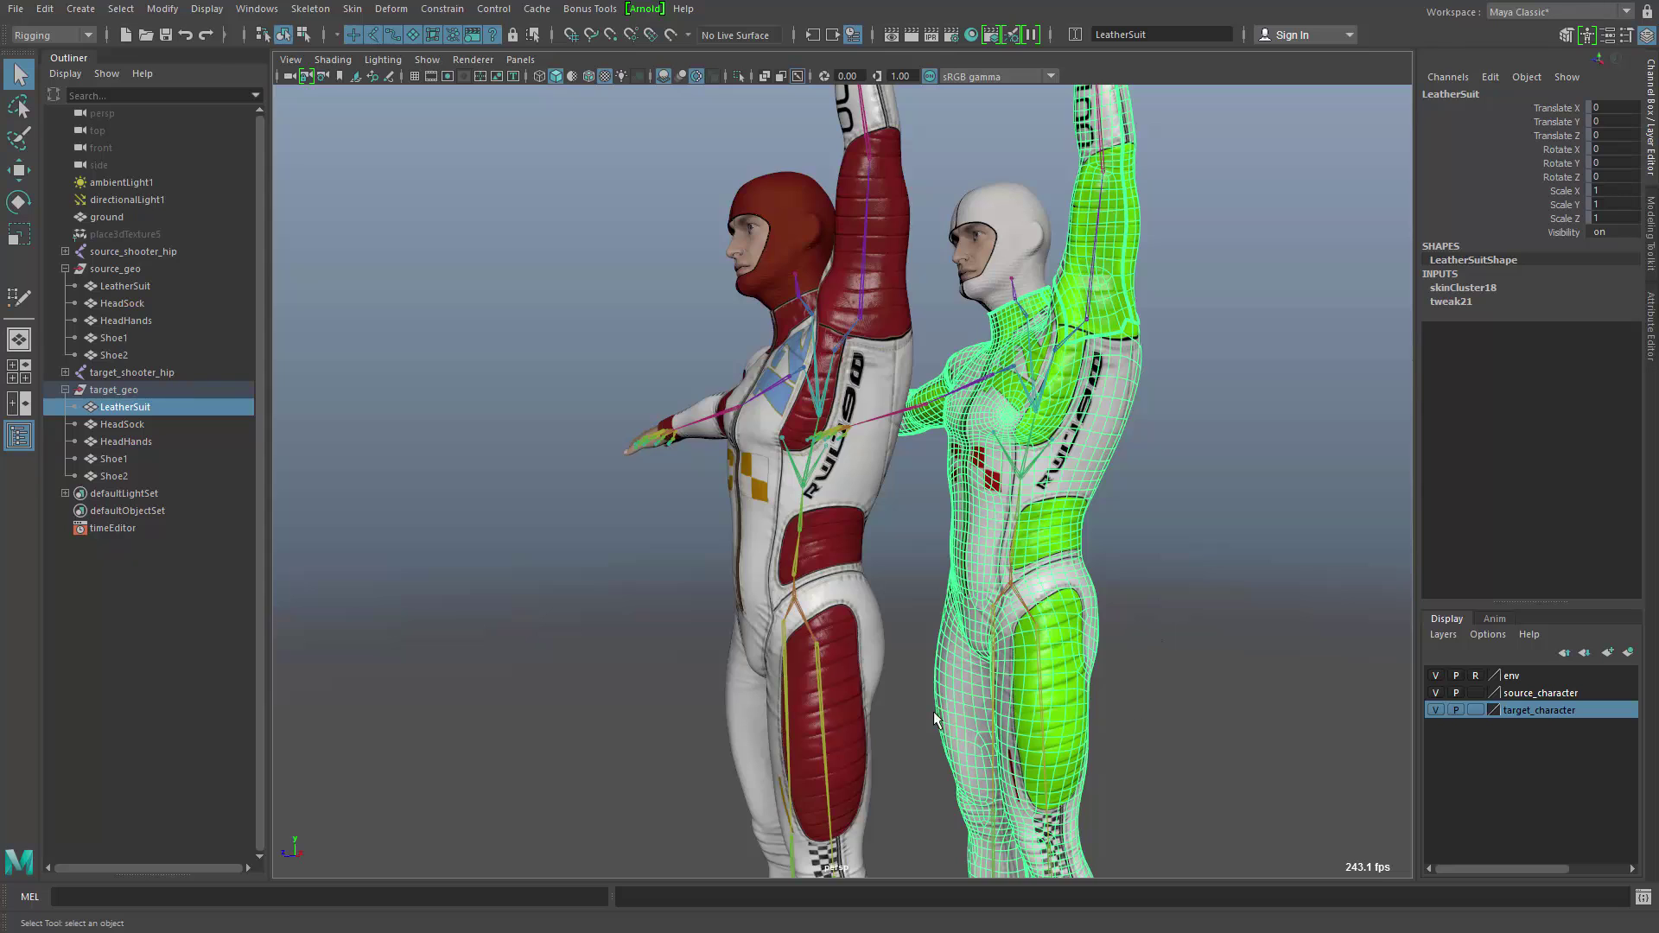
pyautogui.keyDown('alt'); pyautogui.moveTo(936, 718); pyautogui.dragTo(1189, 665); pyautogui.keyUp('alt')
pyautogui.keyDown('alt'); pyautogui.moveTo(1020, 639); pyautogui.dragTo(852, 621, button='right'); pyautogui.keyUp('alt')
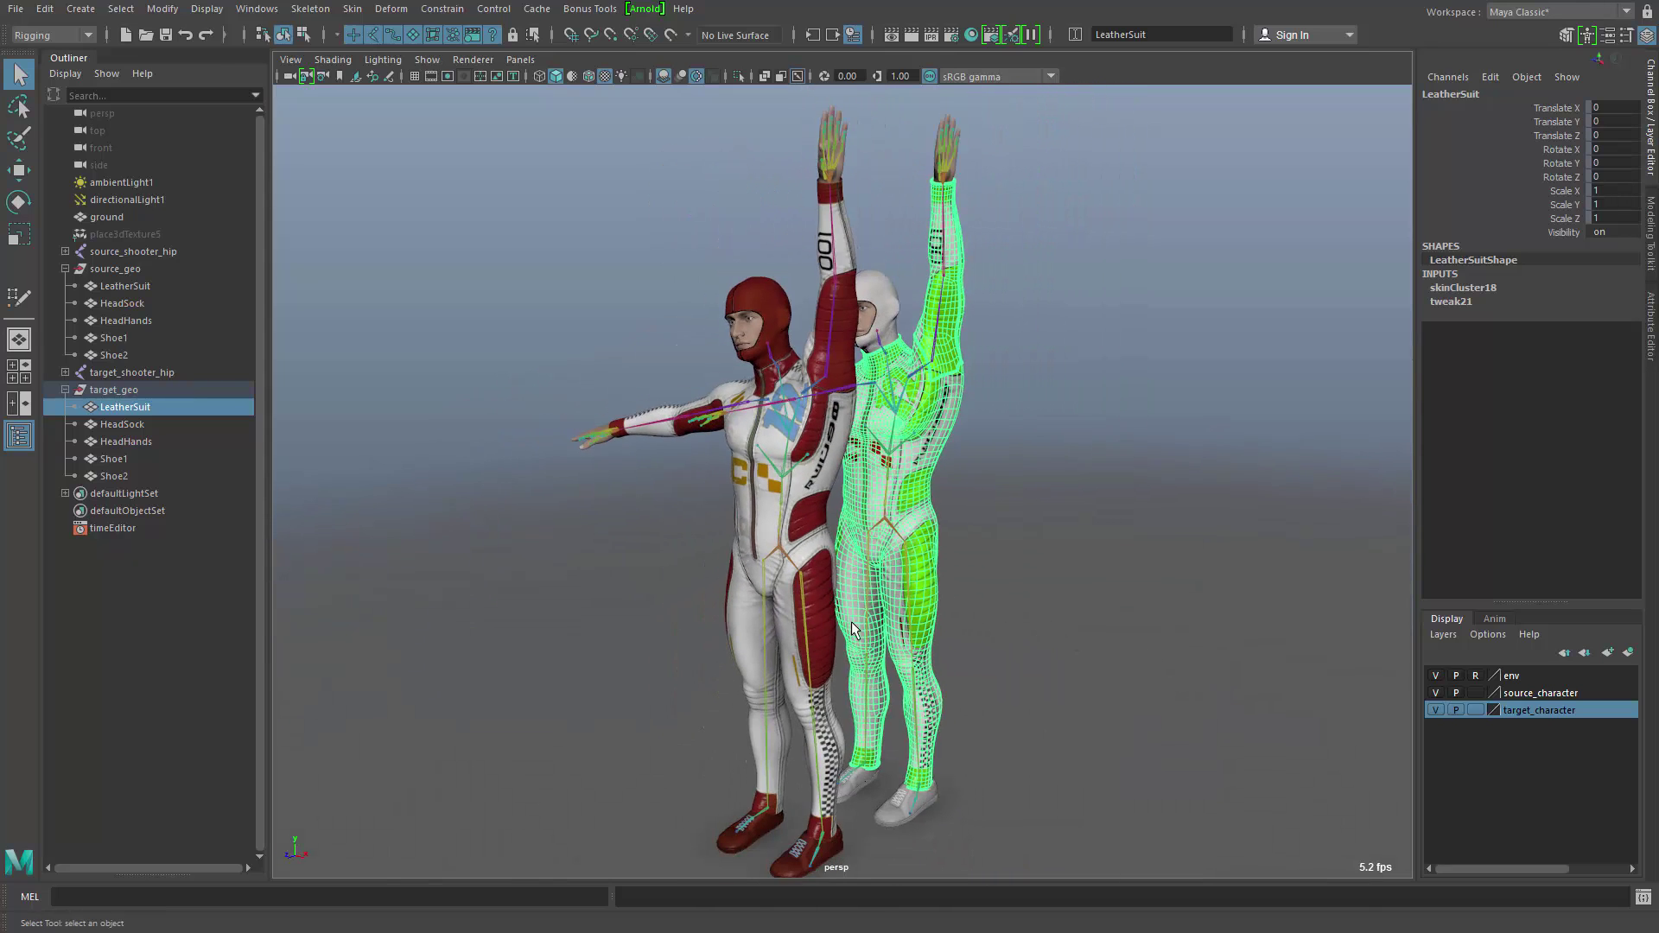
pyautogui.keyDown('alt'); pyautogui.moveTo(852, 621); pyautogui.dragTo(1013, 569); pyautogui.keyUp('alt')
pyautogui.click(1013, 568)
pyautogui.keyDown('alt'); pyautogui.moveTo(842, 527); pyautogui.dragTo(813, 400); pyautogui.keyUp('alt')
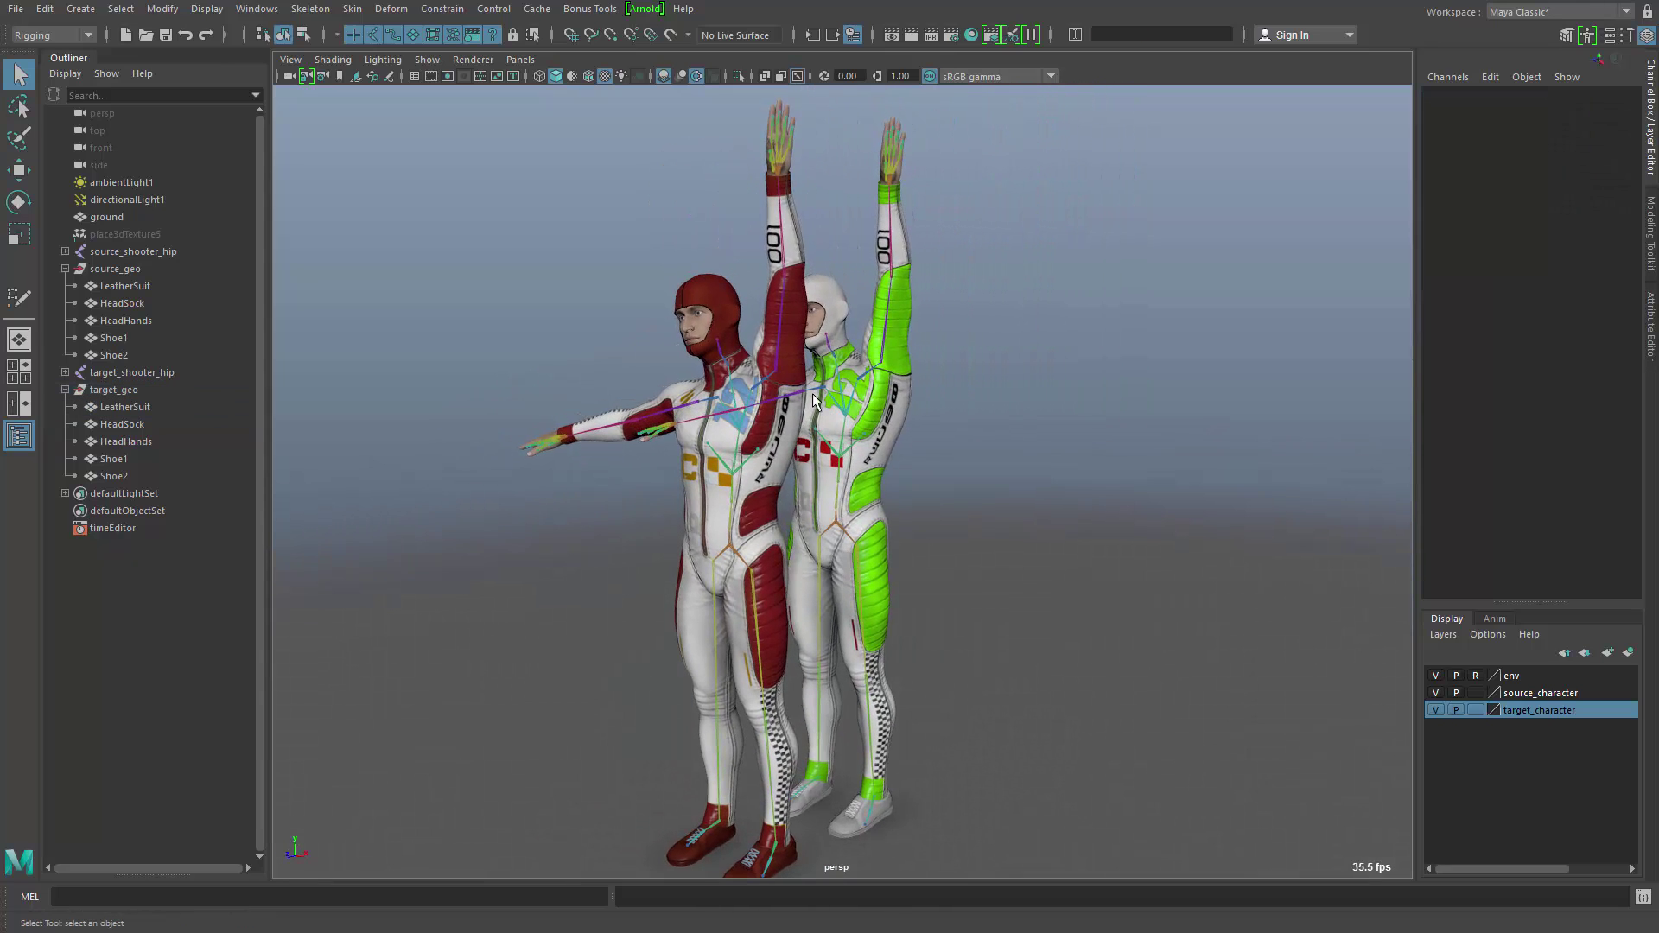